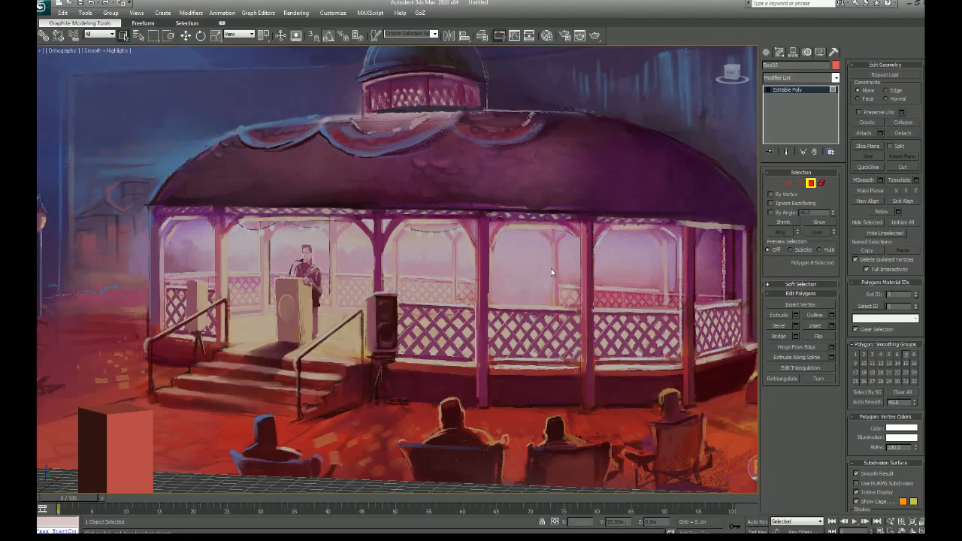
- Clone the side polygon of the second post from the stairs as an element, scaled down to a small rectangle at mid-height
{"action": "middle_click_drag", "start_coordinate": [552, 267], "coordinate": [328, 435]}
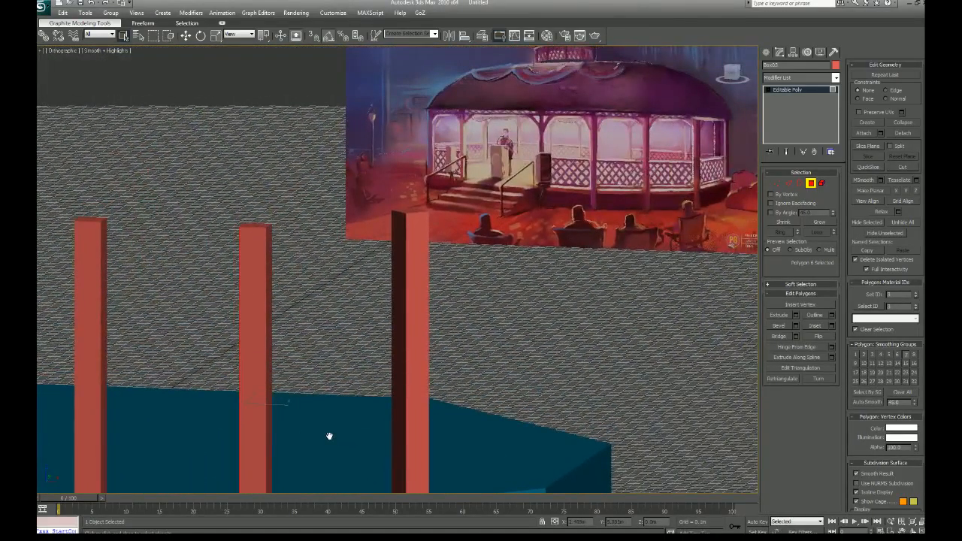
{"action": "scroll", "coordinate": [328, 435], "scroll_direction": "up", "scroll_amount": 10}
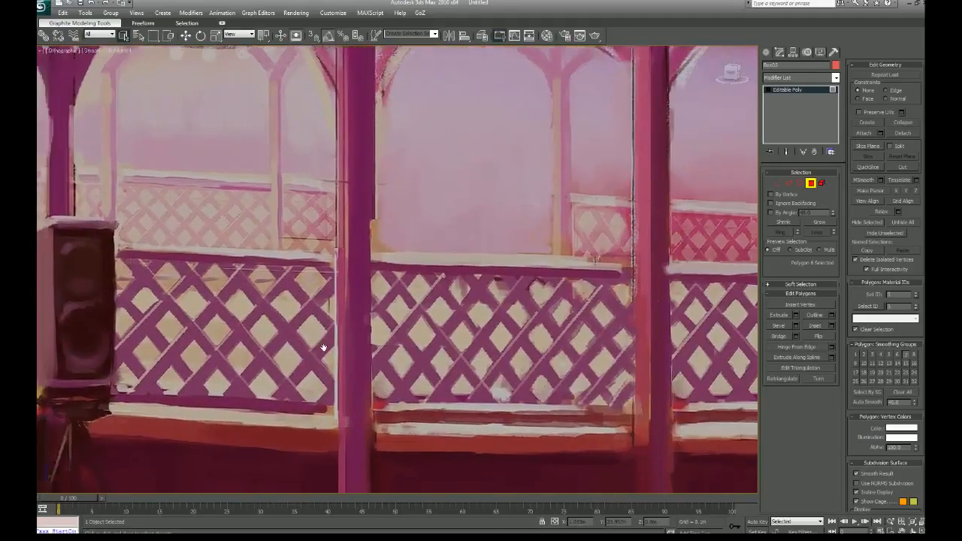
{"action": "middle_click_drag", "start_coordinate": [324, 347], "coordinate": [272, 347]}
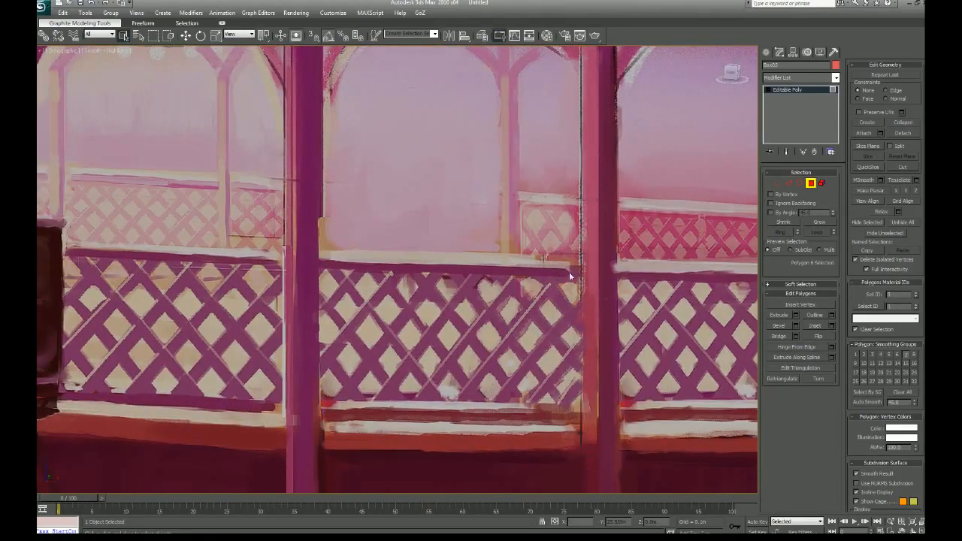
{"action": "scroll", "coordinate": [419, 360], "scroll_direction": "down", "scroll_amount": 10}
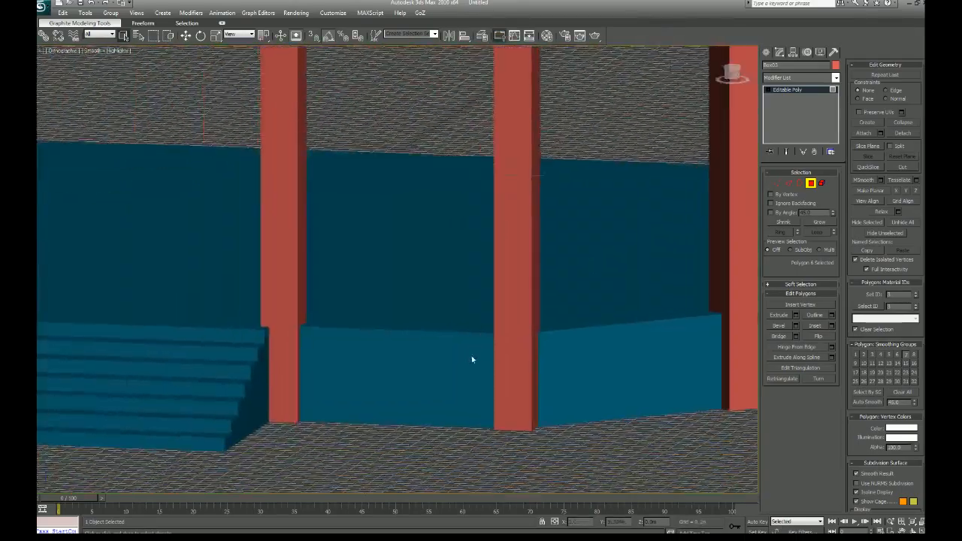
{"action": "middle_click_drag", "start_coordinate": [472, 359], "coordinate": [502, 272], "text": "alt"}
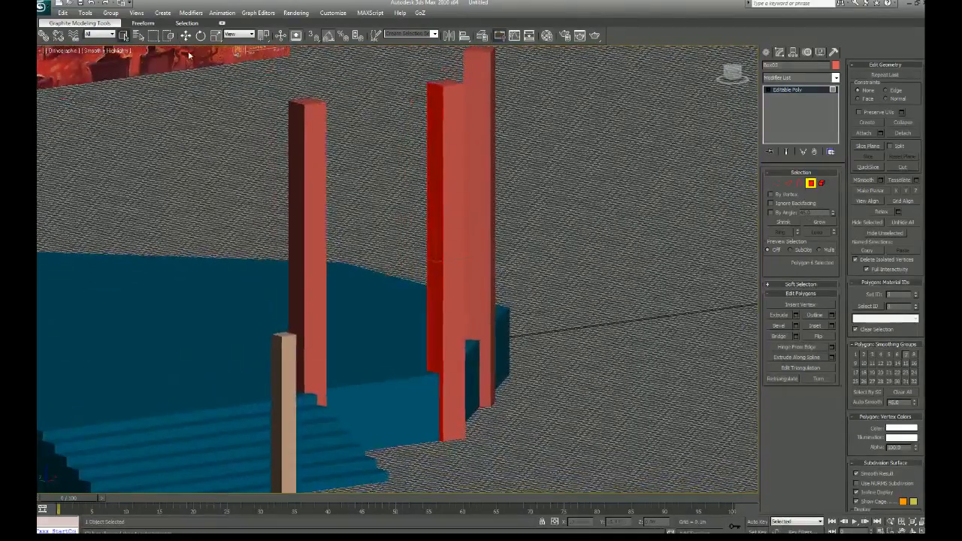
{"action": "left_click", "coordinate": [217, 35]}
{"action": "left_click_drag", "start_coordinate": [427, 226], "coordinate": [432, 375]}
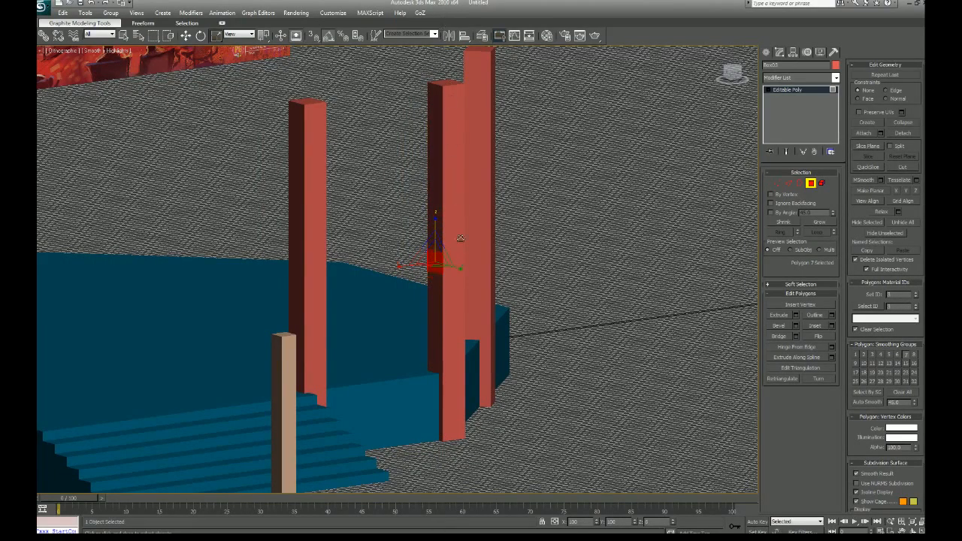
{"action": "left_click_drag", "start_coordinate": [494, 501], "coordinate": [495, 499], "text": "shift"}
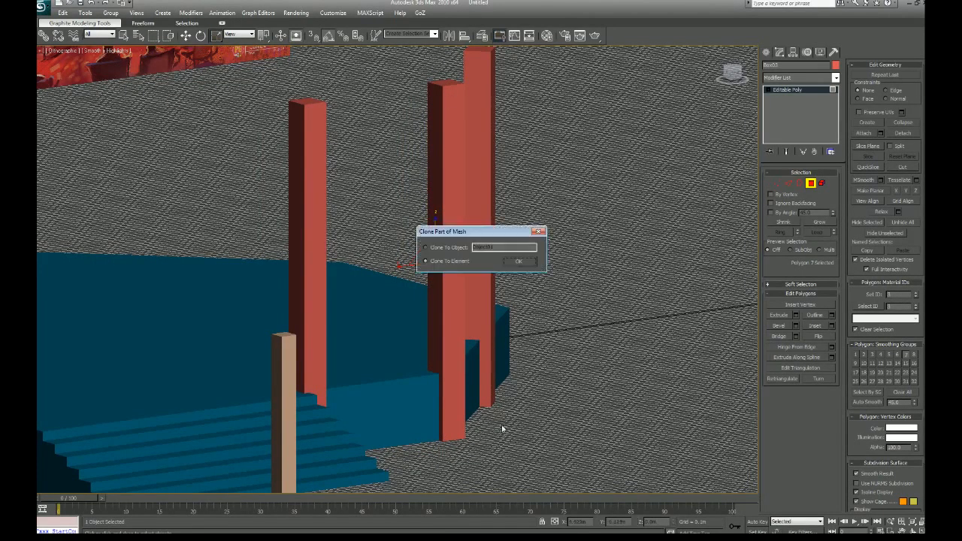
{"action": "left_click", "coordinate": [518, 258]}
{"action": "middle_click_drag", "start_coordinate": [518, 266], "coordinate": [556, 335], "text": "alt"}
{"action": "scroll", "coordinate": [489, 275], "scroll_direction": "up", "scroll_amount": 2}
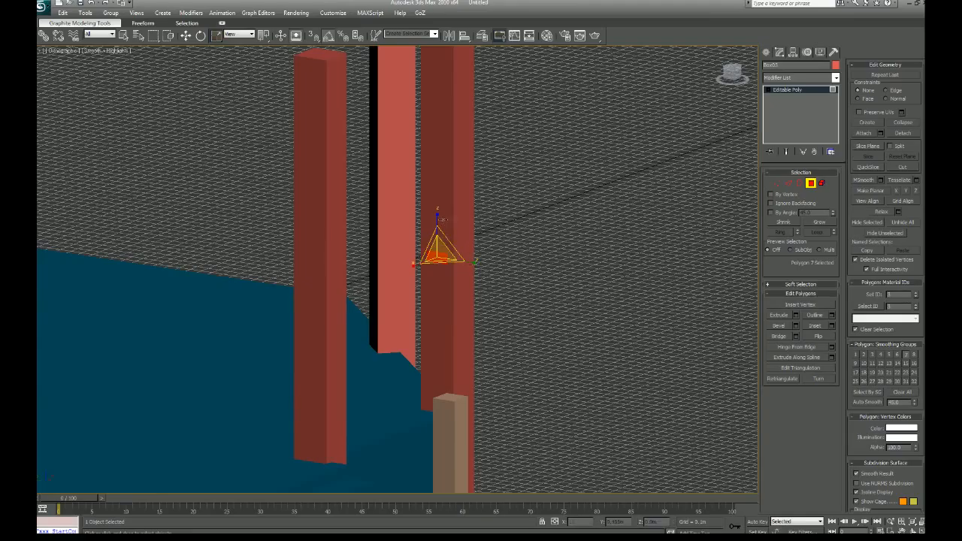
{"action": "middle_click_drag", "start_coordinate": [440, 259], "coordinate": [520, 306], "text": "alt"}
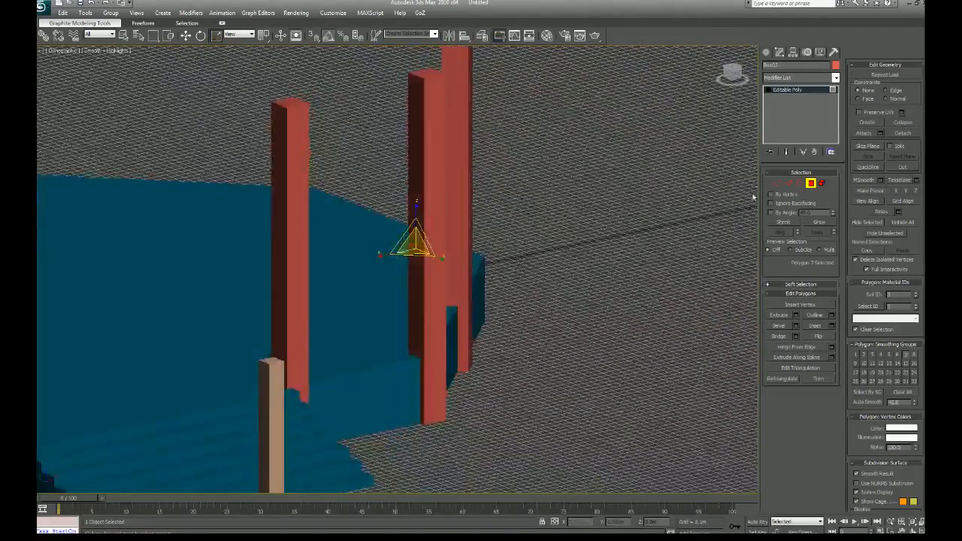
{"action": "left_click", "coordinate": [810, 184]}
{"action": "left_click", "coordinate": [551, 402]}
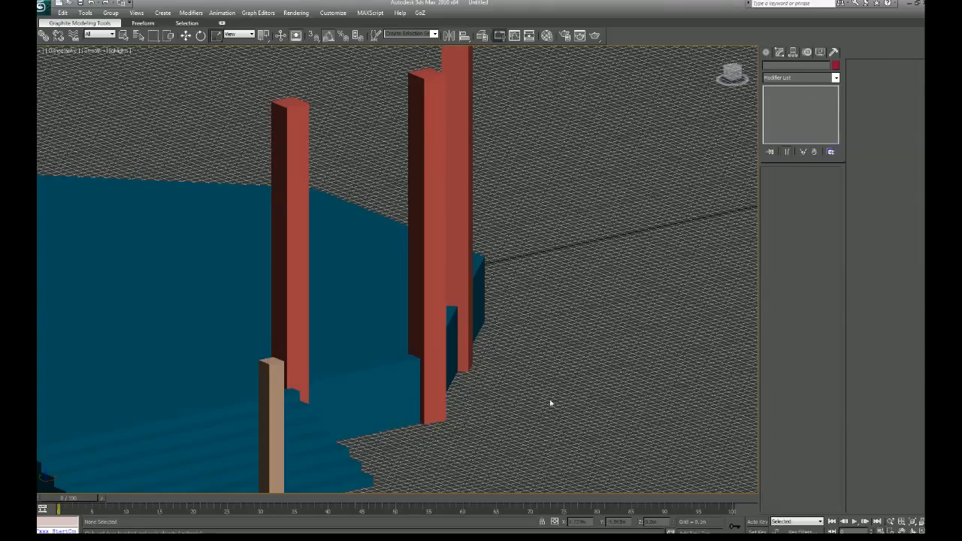
- Move the tan box from beside the steps onto the deck between the two front posts as a height reference
{"action": "middle_click_drag", "start_coordinate": [549, 401], "coordinate": [619, 317]}
{"action": "left_click", "coordinate": [124, 35]}
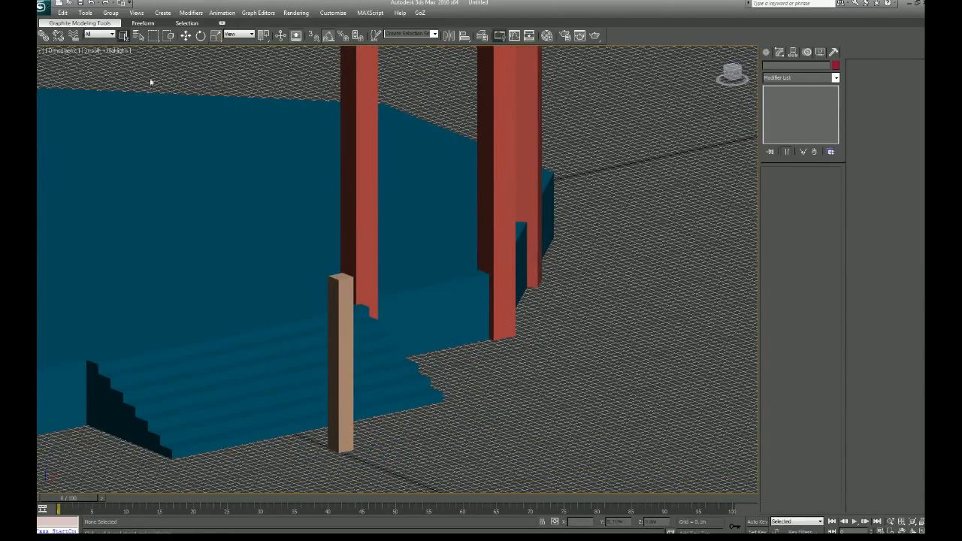
{"action": "left_click", "coordinate": [334, 340]}
{"action": "middle_click_drag", "start_coordinate": [334, 340], "coordinate": [181, 82], "text": "alt"}
{"action": "left_click", "coordinate": [185, 36]}
{"action": "left_click_drag", "start_coordinate": [333, 428], "coordinate": [130, 332]}
{"action": "middle_click_drag", "start_coordinate": [130, 333], "coordinate": [83, 338], "text": "alt"}
{"action": "left_click_drag", "start_coordinate": [158, 344], "coordinate": [436, 350]}
{"action": "middle_click_drag", "start_coordinate": [436, 350], "coordinate": [406, 349], "text": "alt"}
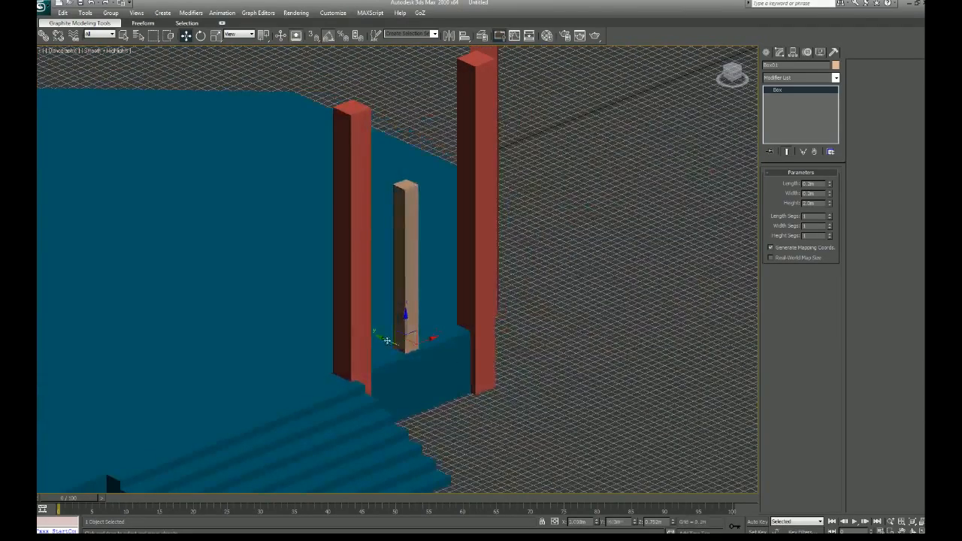
{"action": "left_click_drag", "start_coordinate": [387, 340], "coordinate": [357, 326]}
{"action": "middle_click_drag", "start_coordinate": [593, 391], "coordinate": [573, 384], "text": "alt"}
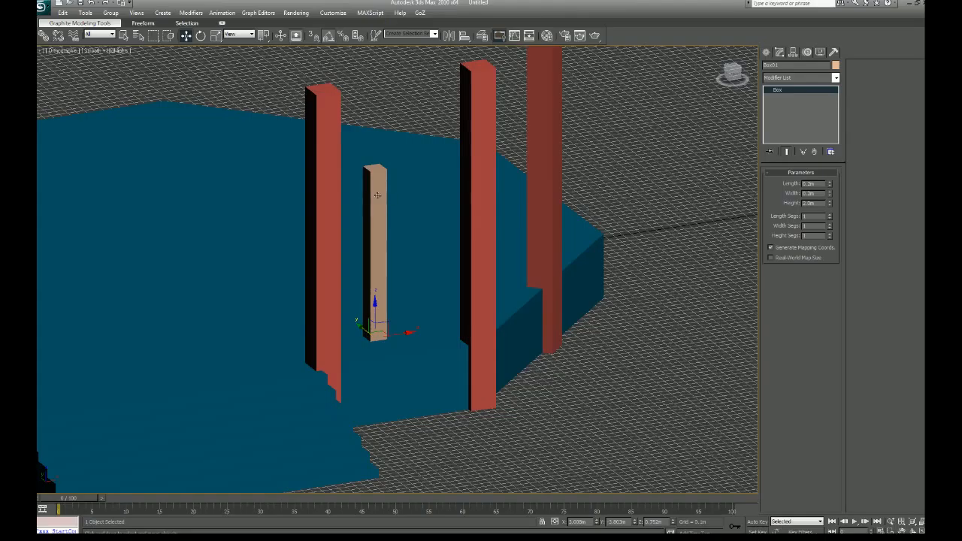
- Lower the small cloned polygon on the side of the second post to handrail height
{"action": "left_click", "coordinate": [575, 333]}
{"action": "left_click", "coordinate": [489, 360]}
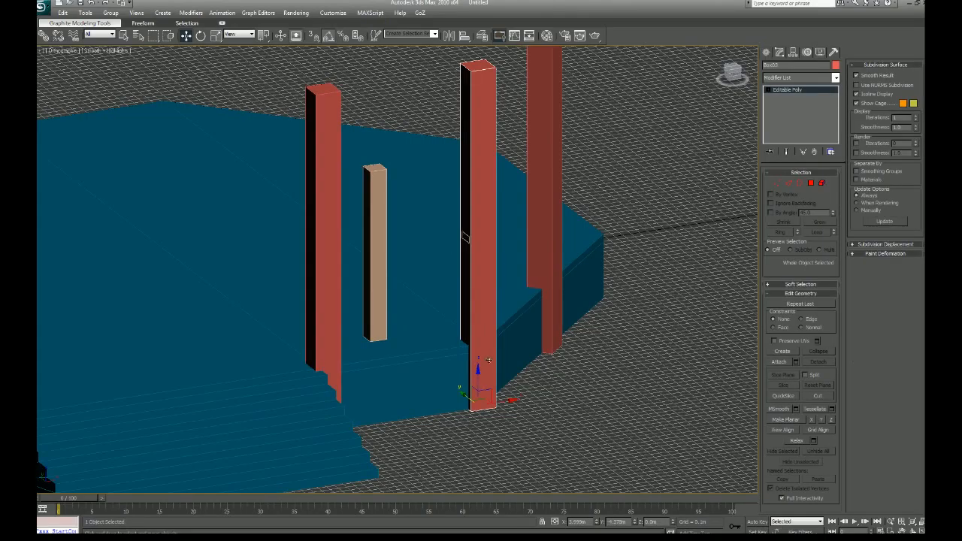
{"action": "middle_click_drag", "start_coordinate": [530, 381], "coordinate": [528, 363], "text": "alt"}
{"action": "scroll", "coordinate": [529, 365], "scroll_direction": "up", "scroll_amount": 3}
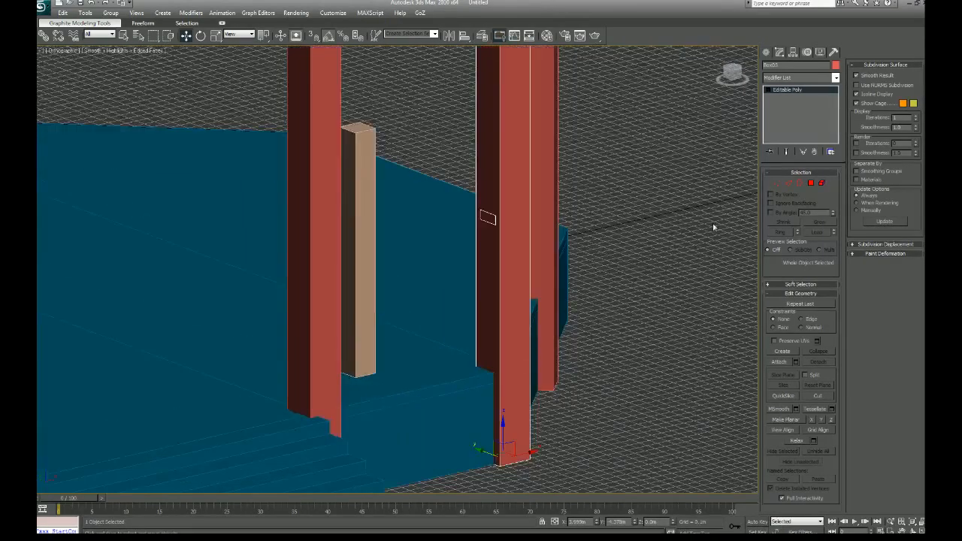
{"action": "left_click", "coordinate": [810, 184]}
{"action": "left_click_drag", "start_coordinate": [492, 222], "coordinate": [495, 247]}
{"action": "middle_click_drag", "start_coordinate": [559, 271], "coordinate": [560, 272], "text": "alt"}
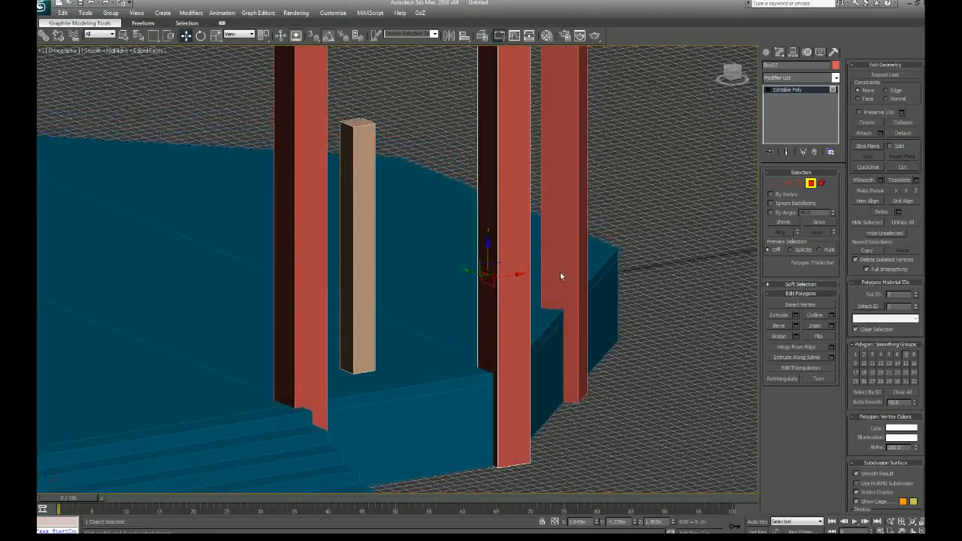
- Extrude the small polygon as a group and stretch its end face to the neighbouring post to form a handrail
{"action": "left_click", "coordinate": [796, 316]}
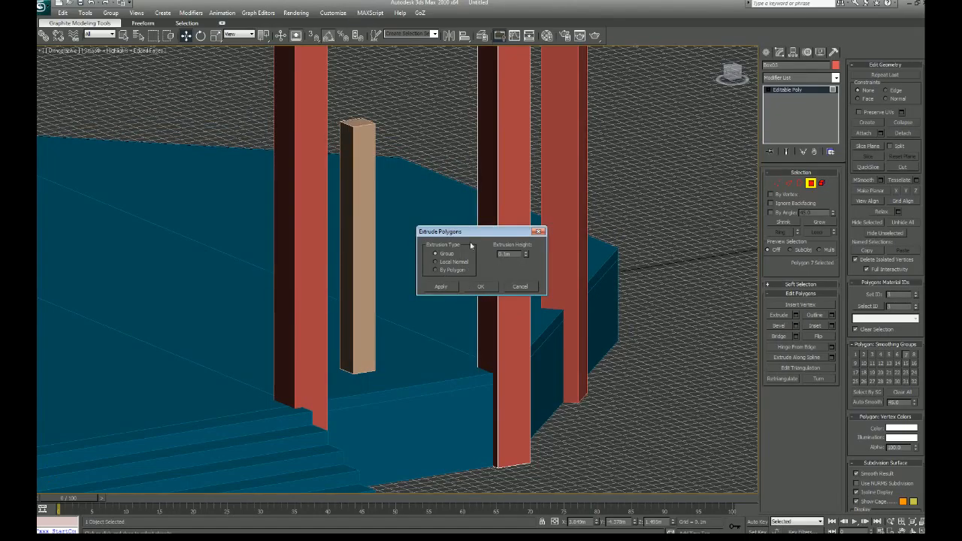
{"action": "left_click_drag", "start_coordinate": [472, 232], "coordinate": [627, 229]}
{"action": "left_click", "coordinate": [633, 288]}
{"action": "left_click_drag", "start_coordinate": [497, 277], "coordinate": [388, 294]}
{"action": "middle_click_drag", "start_coordinate": [471, 314], "coordinate": [399, 300], "text": "alt"}
{"action": "left_click_drag", "start_coordinate": [399, 299], "coordinate": [346, 292]}
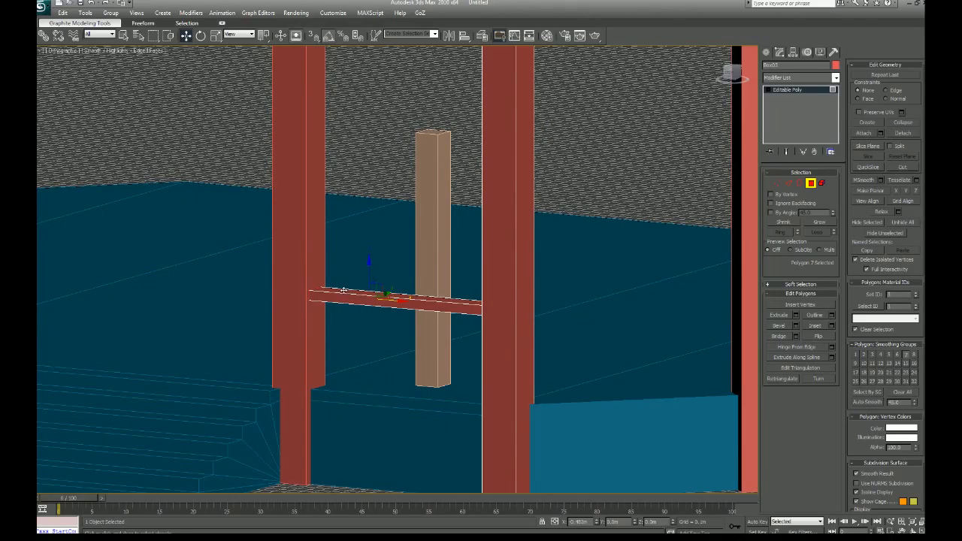
{"action": "left_click_drag", "start_coordinate": [343, 290], "coordinate": [342, 291]}
{"action": "middle_click_drag", "start_coordinate": [342, 291], "coordinate": [390, 301], "text": "alt"}
{"action": "key", "text": "ctrl+d"}
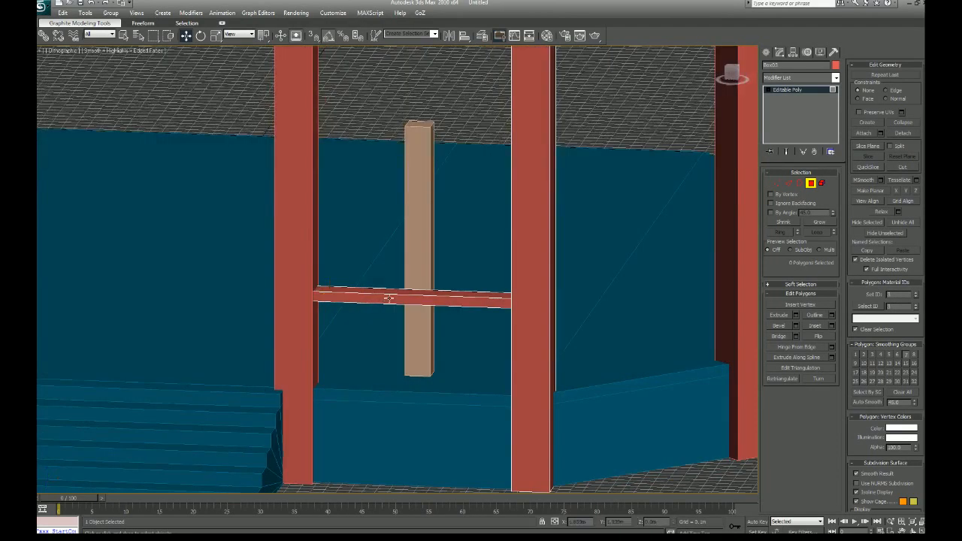
- Select the whole handrail element and scale its cross-section down slightly
{"action": "left_click", "coordinate": [822, 184]}
{"action": "left_click", "coordinate": [477, 302]}
{"action": "middle_click_drag", "start_coordinate": [476, 302], "coordinate": [174, 59], "text": "alt"}
{"action": "left_click", "coordinate": [214, 36]}
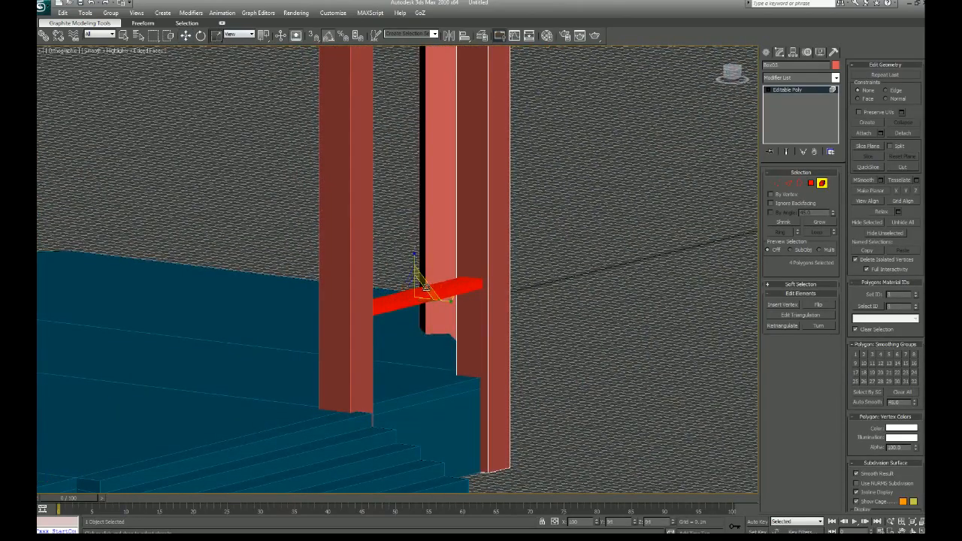
{"action": "left_click_drag", "start_coordinate": [407, 300], "coordinate": [408, 304]}
- Clone the handrail downward as an element to make a lower rail just above the deck
{"action": "middle_click_drag", "start_coordinate": [448, 351], "coordinate": [368, 352], "text": "alt"}
{"action": "middle_click_drag", "start_coordinate": [459, 352], "coordinate": [282, 432]}
{"action": "scroll", "coordinate": [282, 432], "scroll_direction": "down", "scroll_amount": 3}
{"action": "middle_click_drag", "start_coordinate": [419, 406], "coordinate": [461, 403], "text": "alt"}
{"action": "middle_click_drag", "start_coordinate": [461, 404], "coordinate": [577, 254]}
{"action": "scroll", "coordinate": [468, 315], "scroll_direction": "up", "scroll_amount": 5}
{"action": "mouse_move", "coordinate": [466, 300]}
{"action": "middle_mouse_down", "text": "alt"}
{"action": "mouse_move", "coordinate": [375, 301]}
{"action": "mouse_move", "coordinate": [460, 305]}
{"action": "middle_mouse_up", "text": "alt"}
{"action": "left_click", "coordinate": [187, 35]}
{"action": "left_click_drag", "start_coordinate": [389, 206], "coordinate": [391, 316], "text": "shift"}
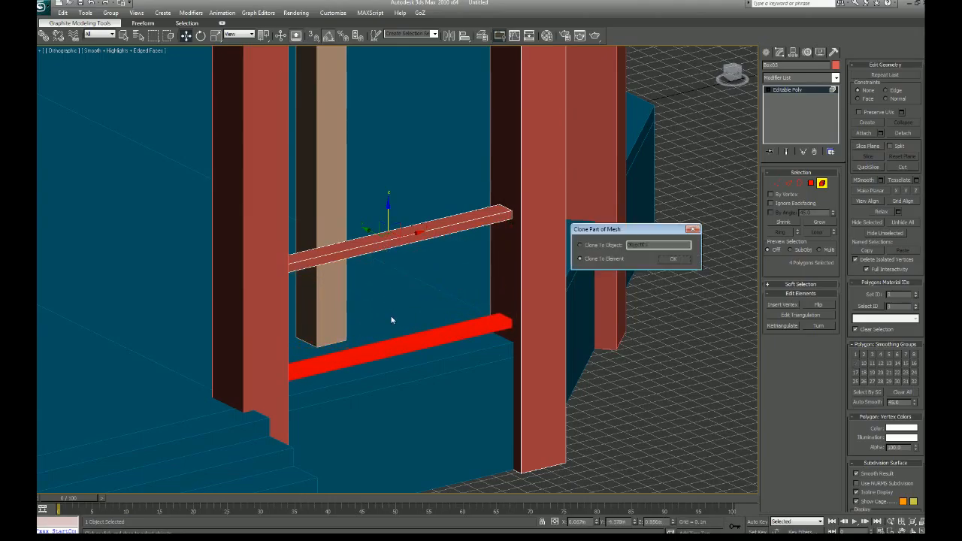
{"action": "left_click", "coordinate": [662, 260]}
- Examine the lower rail and lattice railing between the posts in the reference painting
{"action": "scroll", "coordinate": [639, 257], "scroll_direction": "down", "scroll_amount": 3}
{"action": "mouse_move", "coordinate": [654, 260]}
{"action": "middle_mouse_down"}
{"action": "mouse_move", "coordinate": [594, 245]}
{"action": "mouse_move", "coordinate": [435, 335]}
{"action": "middle_mouse_up"}
{"action": "scroll", "coordinate": [499, 281], "scroll_direction": "down", "scroll_amount": 2}
{"action": "middle_click_drag", "start_coordinate": [513, 223], "coordinate": [391, 301]}
{"action": "middle_click_drag", "start_coordinate": [579, 330], "coordinate": [405, 270]}
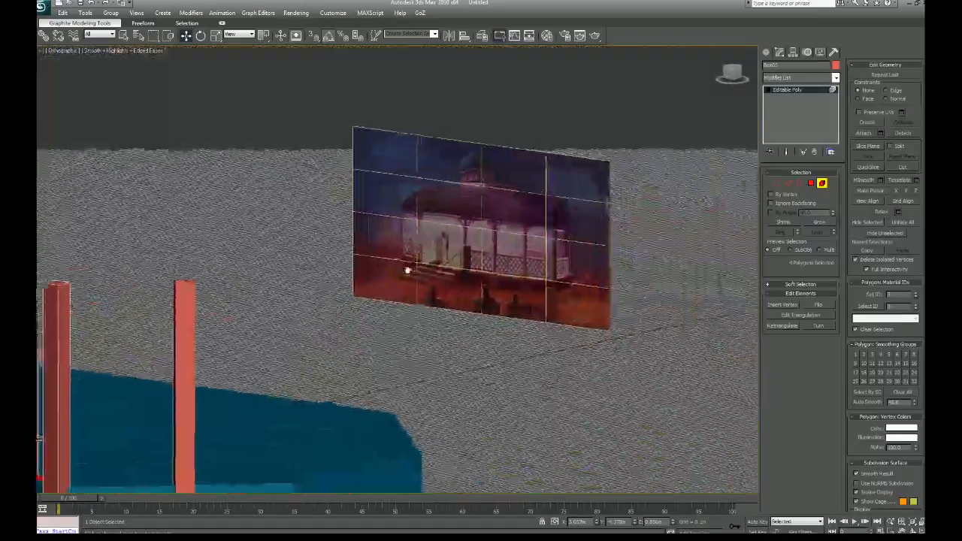
{"action": "scroll", "coordinate": [461, 280], "scroll_direction": "up", "scroll_amount": 5}
{"action": "middle_click_drag", "start_coordinate": [462, 280], "coordinate": [378, 301]}
{"action": "scroll", "coordinate": [376, 300], "scroll_direction": "up", "scroll_amount": 4}
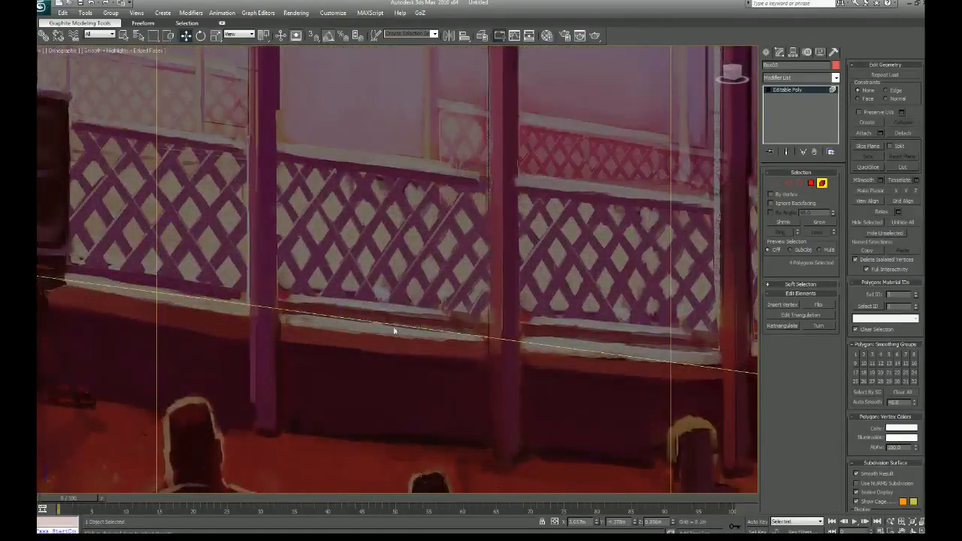
{"action": "scroll", "coordinate": [395, 330], "scroll_direction": "down", "scroll_amount": 9}
{"action": "middle_click_drag", "start_coordinate": [404, 339], "coordinate": [613, 251]}
{"action": "middle_click_drag", "start_coordinate": [346, 323], "coordinate": [369, 353], "text": "alt"}
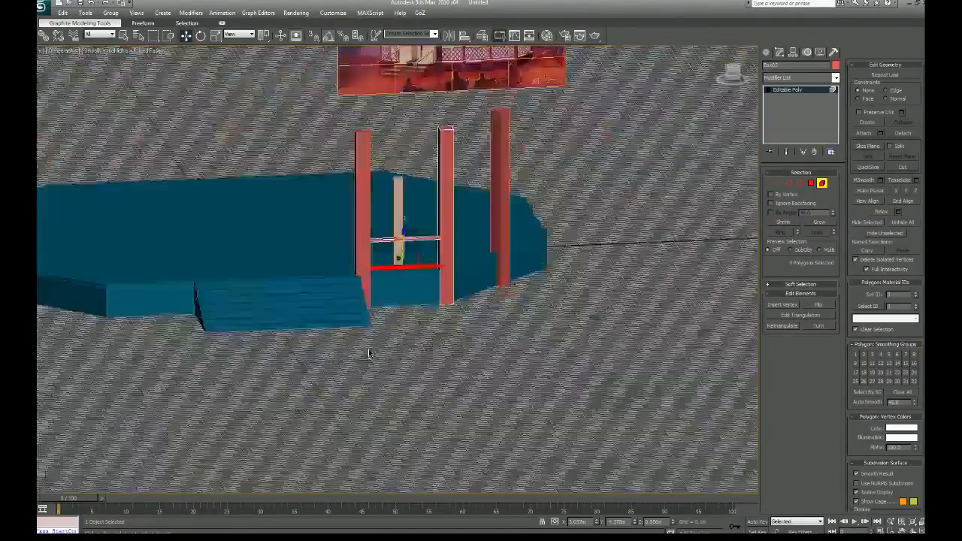
- Clone the long side polygon of the lower rail as an element, offset upward and inward from the rail's face
{"action": "scroll", "coordinate": [369, 353], "scroll_direction": "up", "scroll_amount": 10}
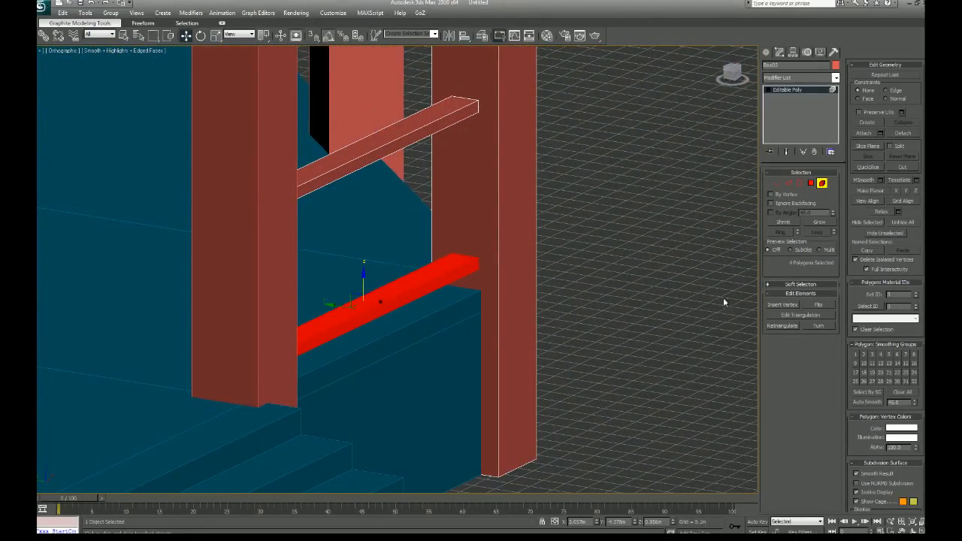
{"action": "left_click", "coordinate": [811, 184]}
{"action": "scroll", "coordinate": [648, 285], "scroll_direction": "up", "scroll_amount": 6}
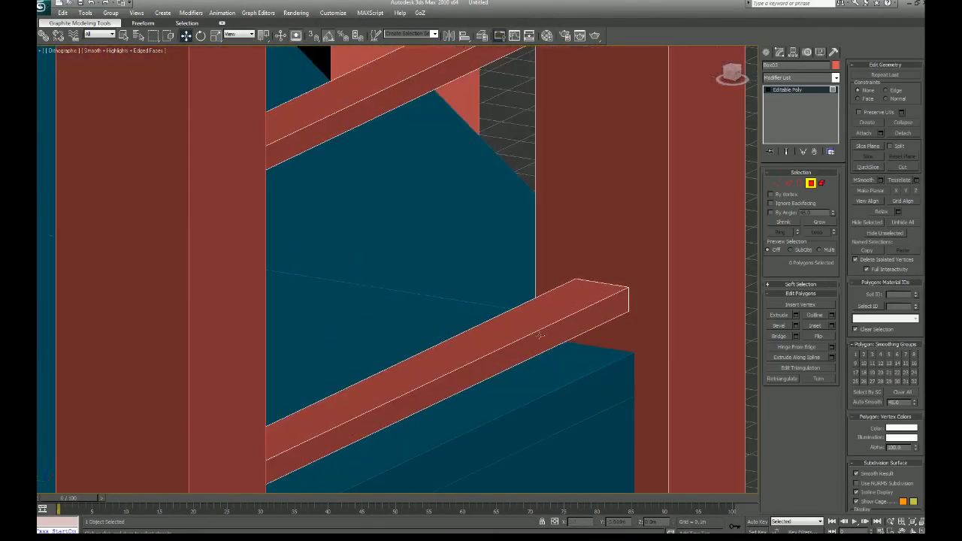
{"action": "middle_click_drag", "start_coordinate": [474, 363], "coordinate": [489, 345], "text": "alt"}
{"action": "mouse_move", "coordinate": [418, 382]}
{"action": "left_mouse_down", "text": "shift"}
{"action": "mouse_move", "coordinate": [411, 353]}
{"action": "mouse_move", "coordinate": [399, 363]}
{"action": "left_mouse_up", "text": "shift"}
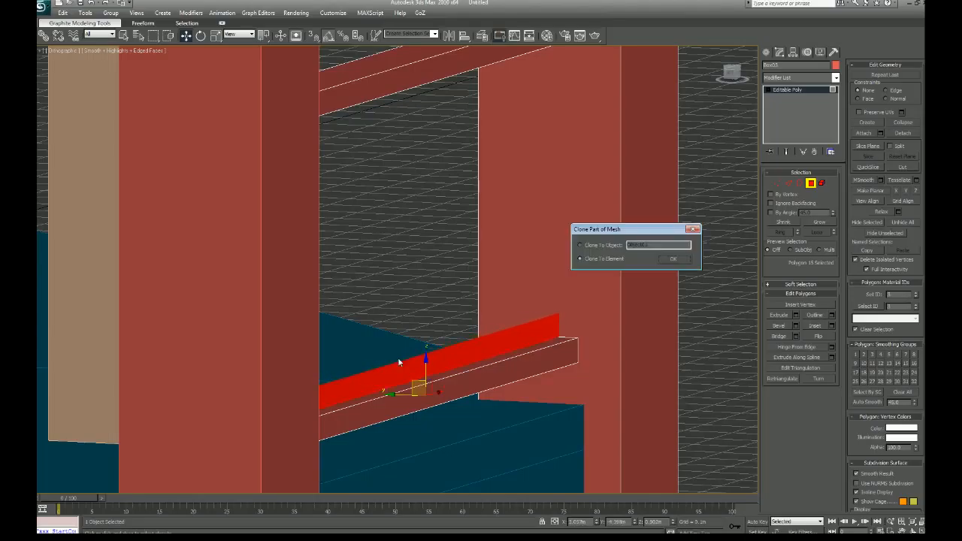
{"action": "left_click", "coordinate": [673, 259]}
- Raise the top edge of the cloned polygon to the handrail so the panel fills the gap between the rails
{"action": "left_click", "coordinate": [788, 183]}
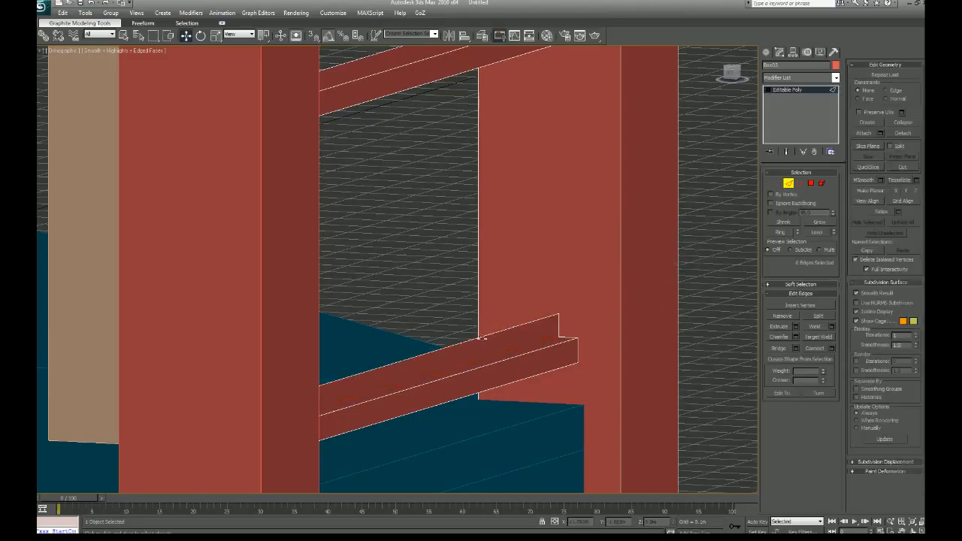
{"action": "left_click_drag", "start_coordinate": [406, 327], "coordinate": [410, 115]}
{"action": "middle_click_drag", "start_coordinate": [444, 196], "coordinate": [448, 320]}
{"action": "left_click_drag", "start_coordinate": [411, 253], "coordinate": [411, 188]}
{"action": "middle_click_drag", "start_coordinate": [411, 189], "coordinate": [452, 228], "text": "alt"}
{"action": "left_click_drag", "start_coordinate": [411, 186], "coordinate": [411, 188]}
{"action": "middle_click_drag", "start_coordinate": [410, 190], "coordinate": [475, 308], "text": "alt"}
- Clone the railing panel polygon as an element with a slight offset and leave polygon editing
{"action": "scroll", "coordinate": [487, 286], "scroll_direction": "down", "scroll_amount": 2}
{"action": "left_click", "coordinate": [809, 183]}
{"action": "left_click_drag", "start_coordinate": [442, 307], "coordinate": [438, 308], "text": "shift"}
{"action": "left_click", "coordinate": [665, 264]}
{"action": "middle_click_drag", "start_coordinate": [599, 328], "coordinate": [611, 352], "text": "alt"}
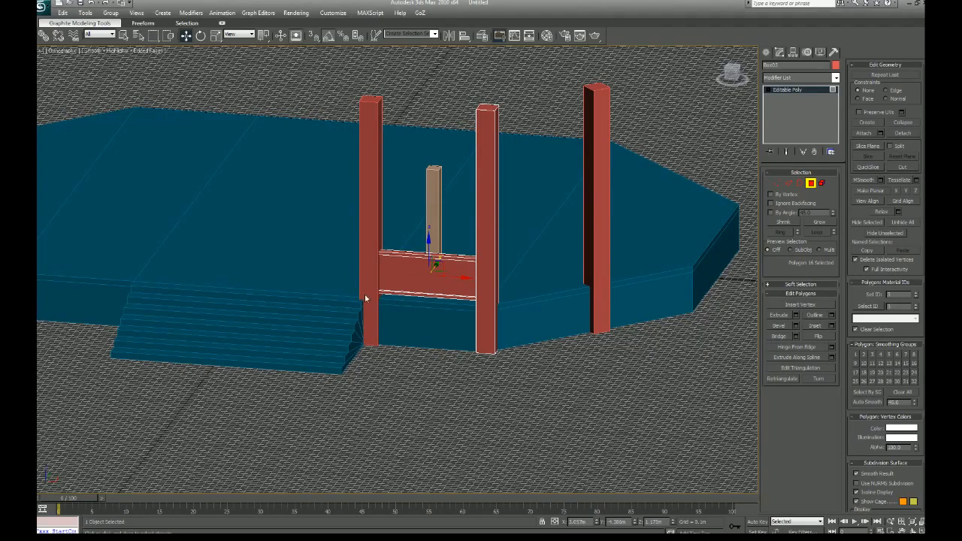
{"action": "middle_click_drag", "start_coordinate": [386, 305], "coordinate": [273, 338], "text": "alt"}
{"action": "left_click", "coordinate": [811, 184]}
{"action": "left_click", "coordinate": [593, 368]}
- Examine the arches, posts and lattice strip under the roof in the reference painting
{"action": "middle_click_drag", "start_coordinate": [393, 356], "coordinate": [454, 327]}
{"action": "left_click", "coordinate": [344, 297]}
{"action": "middle_click_drag", "start_coordinate": [454, 328], "coordinate": [411, 363]}
{"action": "middle_click_drag", "start_coordinate": [411, 364], "coordinate": [467, 379]}
{"action": "scroll", "coordinate": [466, 379], "scroll_direction": "up", "scroll_amount": 2}
{"action": "middle_click_drag", "start_coordinate": [577, 323], "coordinate": [406, 403]}
{"action": "scroll", "coordinate": [417, 263], "scroll_direction": "up", "scroll_amount": 7}
{"action": "middle_click_drag", "start_coordinate": [417, 263], "coordinate": [345, 368]}
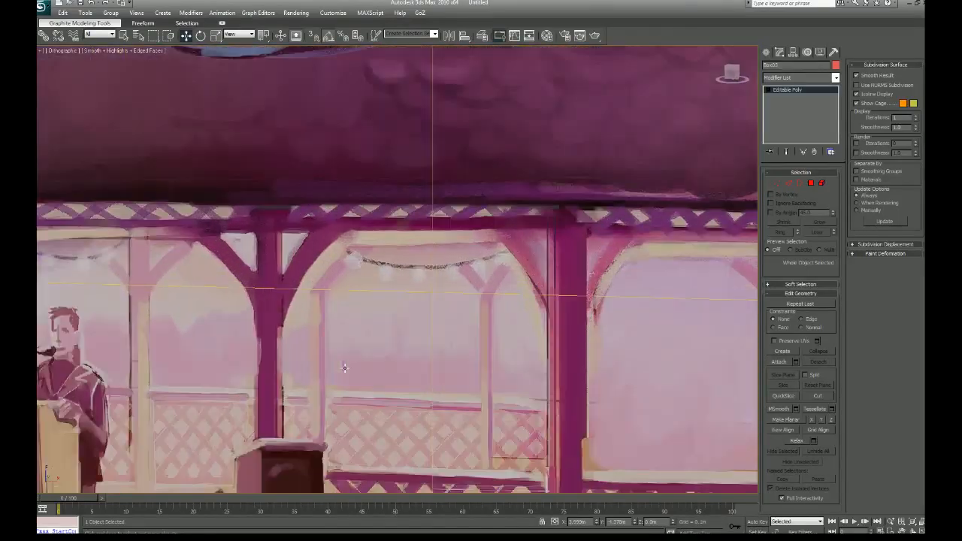
{"action": "scroll", "coordinate": [476, 349], "scroll_direction": "down", "scroll_amount": 2}
{"action": "middle_click_drag", "start_coordinate": [472, 420], "coordinate": [432, 332]}
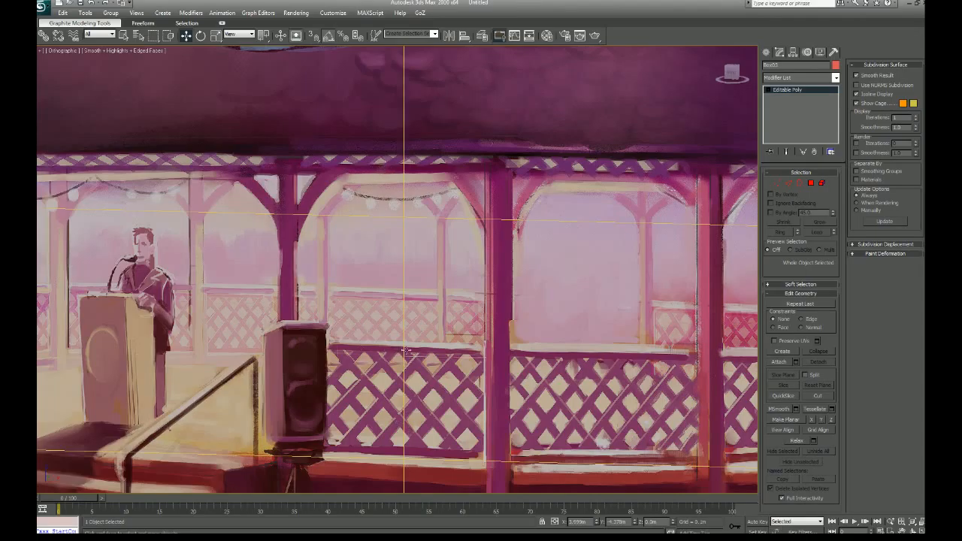
{"action": "middle_click_drag", "start_coordinate": [399, 339], "coordinate": [412, 365]}
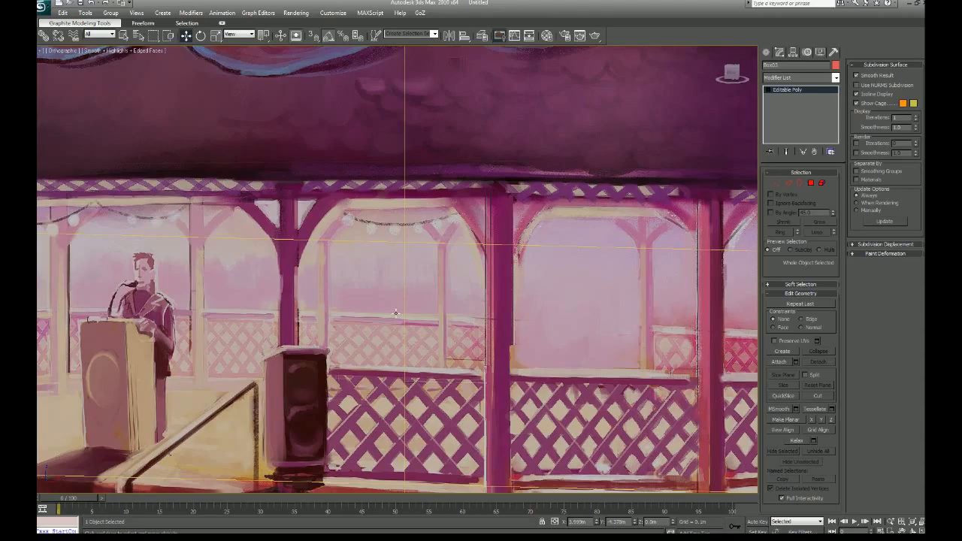
{"action": "scroll", "coordinate": [396, 312], "scroll_direction": "down", "scroll_amount": 6}
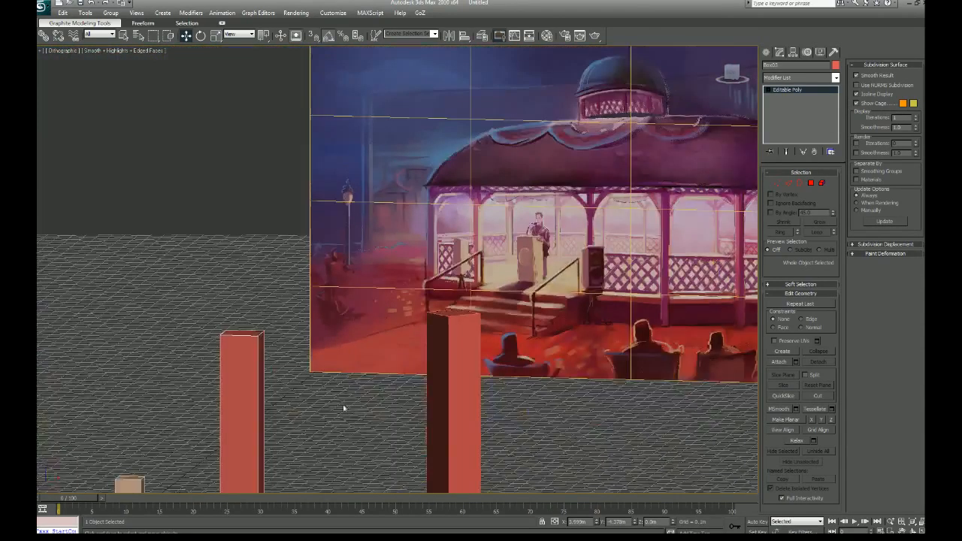
{"action": "middle_click_drag", "start_coordinate": [344, 408], "coordinate": [456, 341]}
{"action": "scroll", "coordinate": [427, 384], "scroll_direction": "down", "scroll_amount": 2}
- Clone the lower rail together with its panel polygons as an element, moved up toward the tops of the posts
{"action": "scroll", "coordinate": [460, 351], "scroll_direction": "up", "scroll_amount": 4}
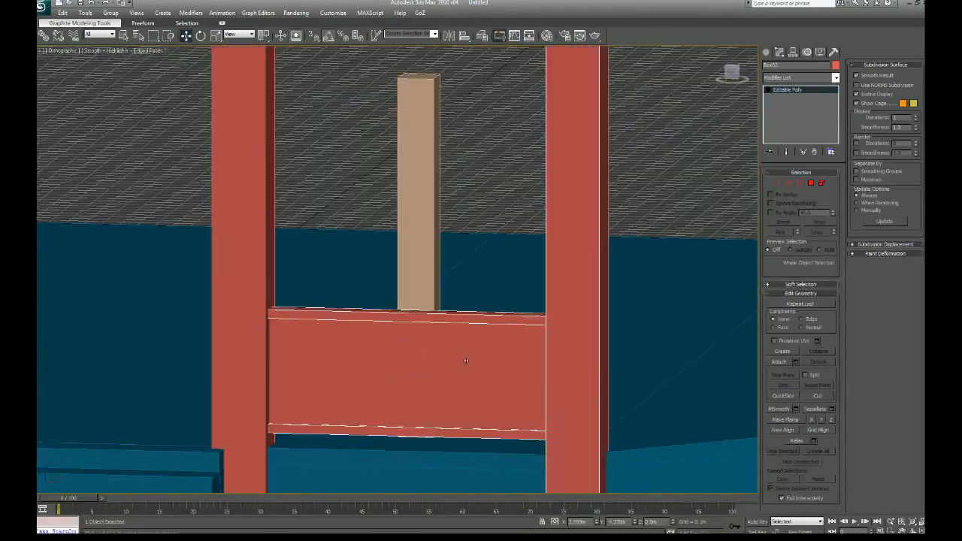
{"action": "middle_click_drag", "start_coordinate": [539, 395], "coordinate": [545, 322]}
{"action": "left_click", "coordinate": [510, 356]}
{"action": "mouse_move", "coordinate": [510, 356]}
{"action": "middle_mouse_down", "text": "alt"}
{"action": "mouse_move", "coordinate": [556, 357]}
{"action": "mouse_move", "coordinate": [507, 369]}
{"action": "middle_mouse_up", "text": "alt"}
{"action": "scroll", "coordinate": [436, 330], "scroll_direction": "down", "scroll_amount": 2}
{"action": "middle_click_drag", "start_coordinate": [436, 330], "coordinate": [400, 408]}
{"action": "left_click_drag", "start_coordinate": [383, 407], "coordinate": [425, 50], "text": "shift"}
{"action": "left_click", "coordinate": [660, 259]}
- Raise the cloned rail and panel until the rail sits near the tops of the posts
{"action": "mouse_move", "coordinate": [459, 147]}
{"action": "middle_mouse_down"}
{"action": "mouse_move", "coordinate": [445, 316]}
{"action": "mouse_move", "coordinate": [491, 331]}
{"action": "middle_mouse_up"}
{"action": "scroll", "coordinate": [459, 330], "scroll_direction": "up", "scroll_amount": 3}
{"action": "mouse_move", "coordinate": [421, 304]}
{"action": "middle_mouse_down"}
{"action": "mouse_move", "coordinate": [460, 337]}
{"action": "mouse_move", "coordinate": [482, 340]}
{"action": "middle_mouse_up"}
{"action": "left_click_drag", "start_coordinate": [452, 270], "coordinate": [455, 203]}
{"action": "middle_click_drag", "start_coordinate": [496, 253], "coordinate": [488, 286]}
{"action": "scroll", "coordinate": [487, 286], "scroll_direction": "down", "scroll_amount": 2}
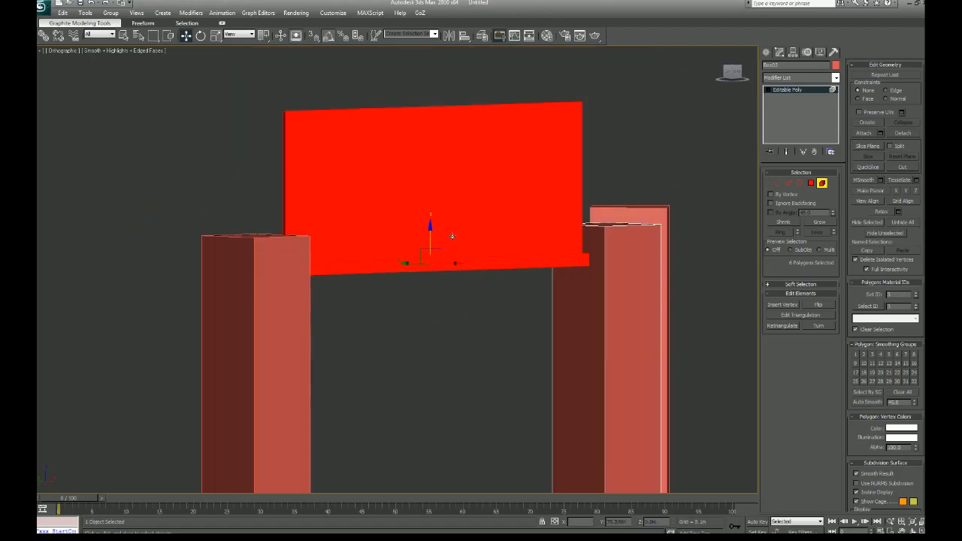
- Lower the cloned rail and panel slightly and bring the panel's top edges down level with the post tops
{"action": "left_click_drag", "start_coordinate": [429, 234], "coordinate": [447, 233]}
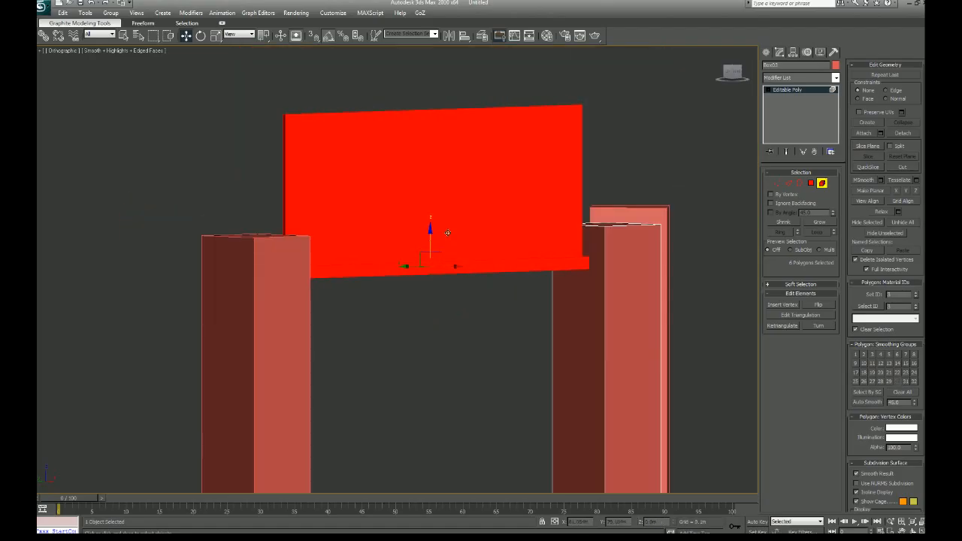
{"action": "left_click", "coordinate": [789, 184]}
{"action": "left_click_drag", "start_coordinate": [460, 86], "coordinate": [440, 145]}
{"action": "middle_click_drag", "start_coordinate": [448, 183], "coordinate": [457, 89], "text": "alt"}
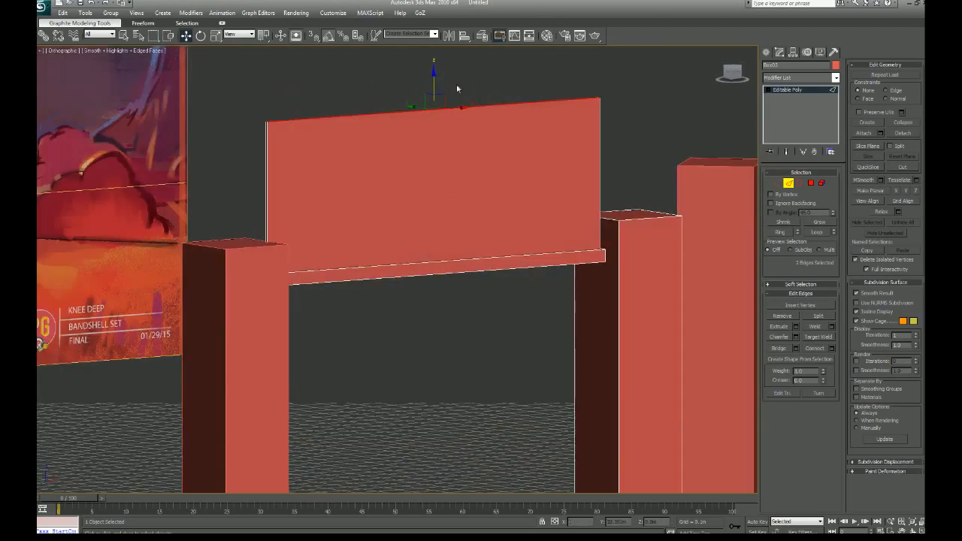
{"action": "left_click_drag", "start_coordinate": [433, 71], "coordinate": [440, 193]}
{"action": "middle_click_drag", "start_coordinate": [435, 208], "coordinate": [541, 185], "text": "alt"}
{"action": "scroll", "coordinate": [574, 347], "scroll_direction": "down", "scroll_amount": 3}
{"action": "mouse_move", "coordinate": [574, 351]}
{"action": "middle_mouse_down"}
{"action": "mouse_move", "coordinate": [597, 204]}
{"action": "mouse_move", "coordinate": [584, 236]}
{"action": "mouse_move", "coordinate": [621, 240]}
{"action": "mouse_move", "coordinate": [577, 351]}
{"action": "middle_mouse_up"}
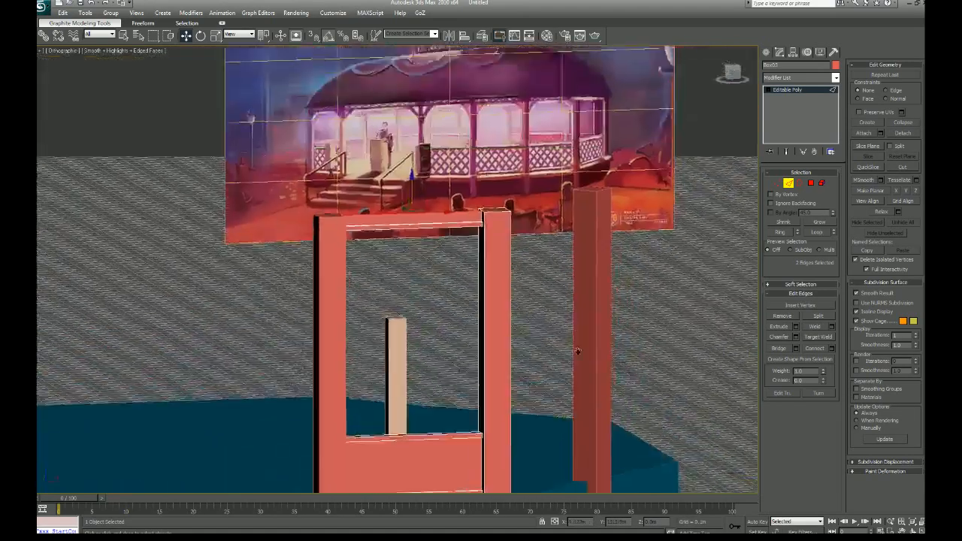
- Select the edges of the upper rail and the panel's bottom and fine-tune their height between the posts
{"action": "scroll", "coordinate": [388, 212], "scroll_direction": "up", "scroll_amount": 5}
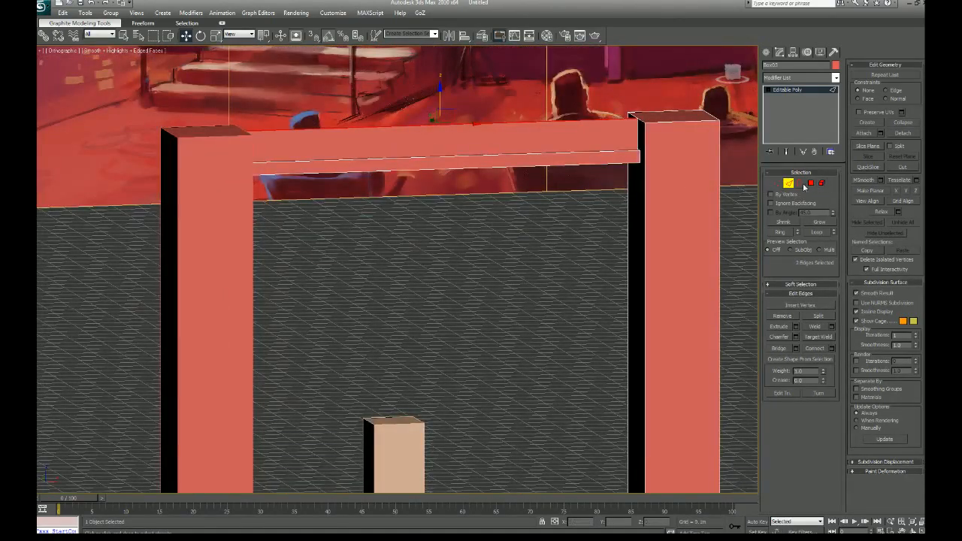
{"action": "middle_click_drag", "start_coordinate": [517, 191], "coordinate": [454, 147], "text": "alt"}
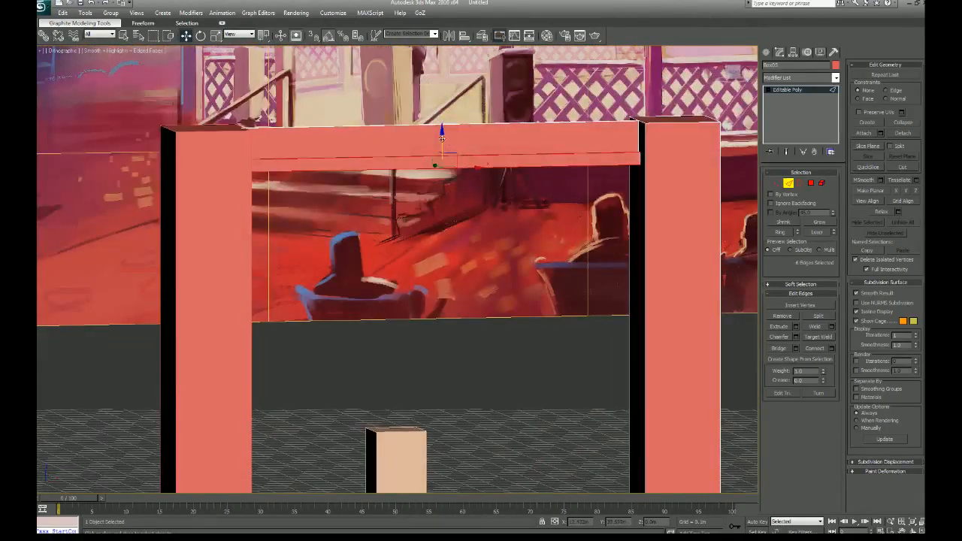
{"action": "scroll", "coordinate": [441, 136], "scroll_direction": "down", "scroll_amount": 4}
{"action": "middle_click_drag", "start_coordinate": [631, 273], "coordinate": [535, 322]}
{"action": "scroll", "coordinate": [534, 322], "scroll_direction": "up", "scroll_amount": 5}
{"action": "scroll", "coordinate": [468, 382], "scroll_direction": "up", "scroll_amount": 3}
{"action": "middle_click_drag", "start_coordinate": [488, 168], "coordinate": [474, 208], "text": "alt"}
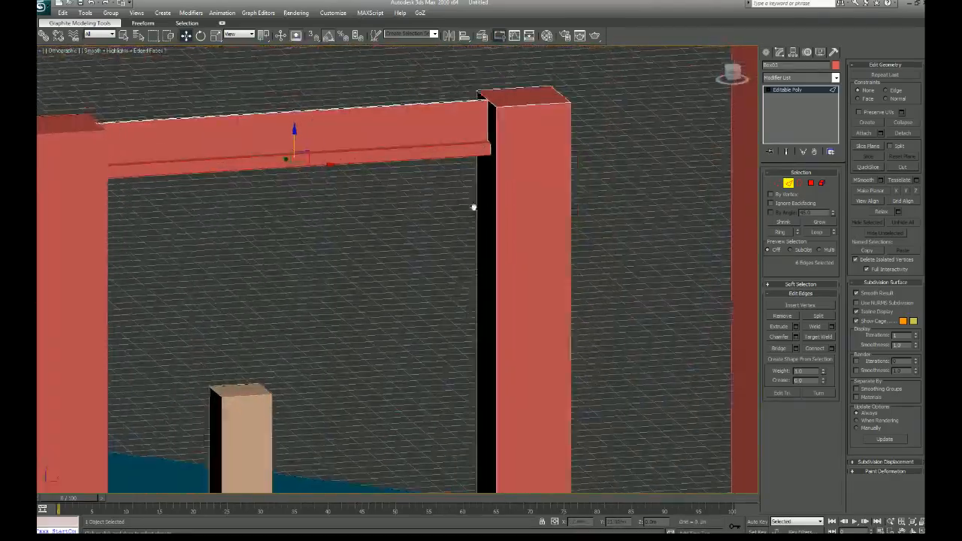
{"action": "scroll", "coordinate": [474, 208], "scroll_direction": "down", "scroll_amount": 4}
{"action": "middle_click_drag", "start_coordinate": [436, 343], "coordinate": [330, 52], "text": "alt"}
{"action": "scroll", "coordinate": [399, 258], "scroll_direction": "up", "scroll_amount": 4}
- Clone the upper rail element a short distance downward as a separate object named bend_support
{"action": "left_click", "coordinate": [822, 183]}
{"action": "left_click", "coordinate": [496, 233]}
{"action": "middle_click_drag", "start_coordinate": [496, 233], "coordinate": [504, 316], "text": "alt"}
{"action": "scroll", "coordinate": [446, 226], "scroll_direction": "up", "scroll_amount": 3}
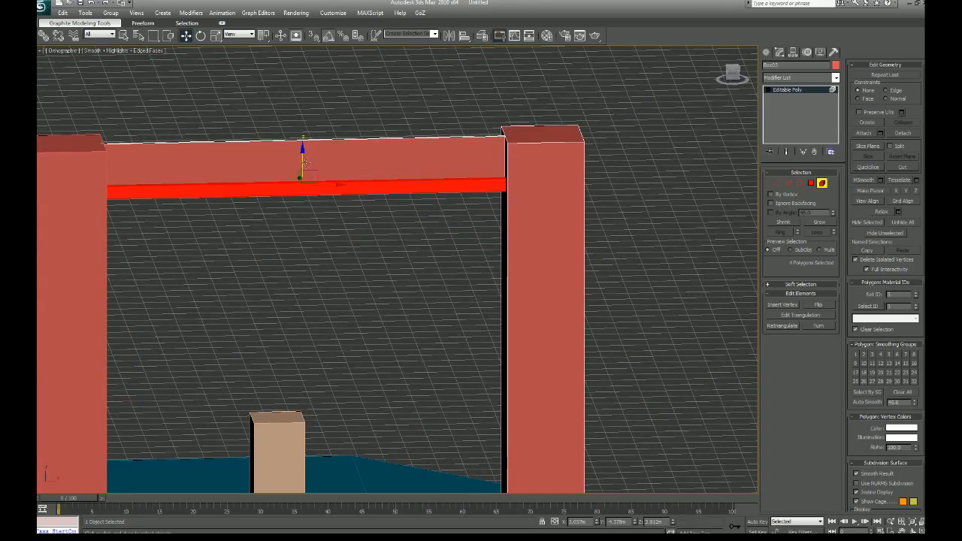
{"action": "left_click_drag", "start_coordinate": [303, 166], "coordinate": [309, 212], "text": "shift"}
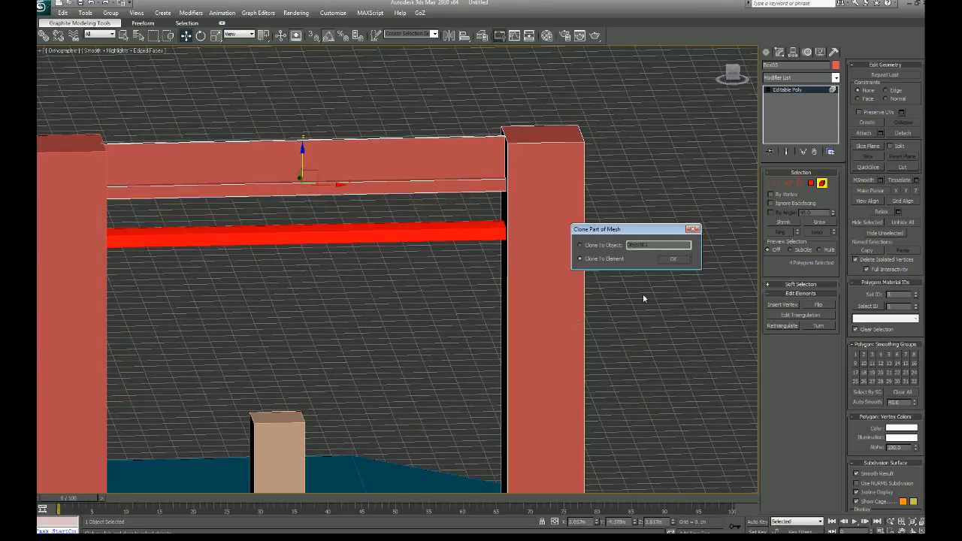
{"action": "left_click", "coordinate": [594, 249]}
{"action": "type", "text": "bend_sub"}
{"action": "type", "text": "ports"}
{"action": "key", "text": "BackSpace"}
{"action": "left_click", "coordinate": [680, 258]}
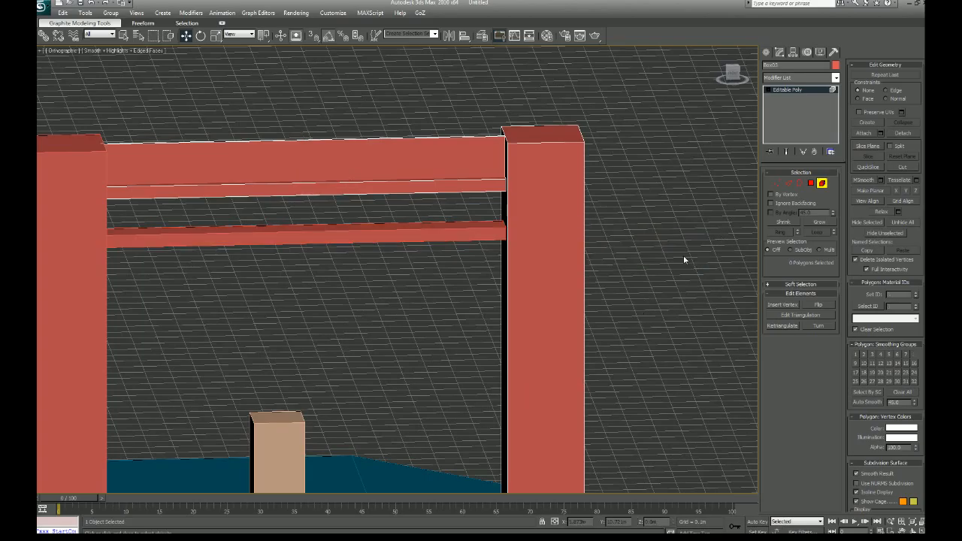
- Leave element editing, select the bend_support bar and center its pivot on the object
{"action": "left_click", "coordinate": [821, 182]}
{"action": "left_click", "coordinate": [449, 233]}
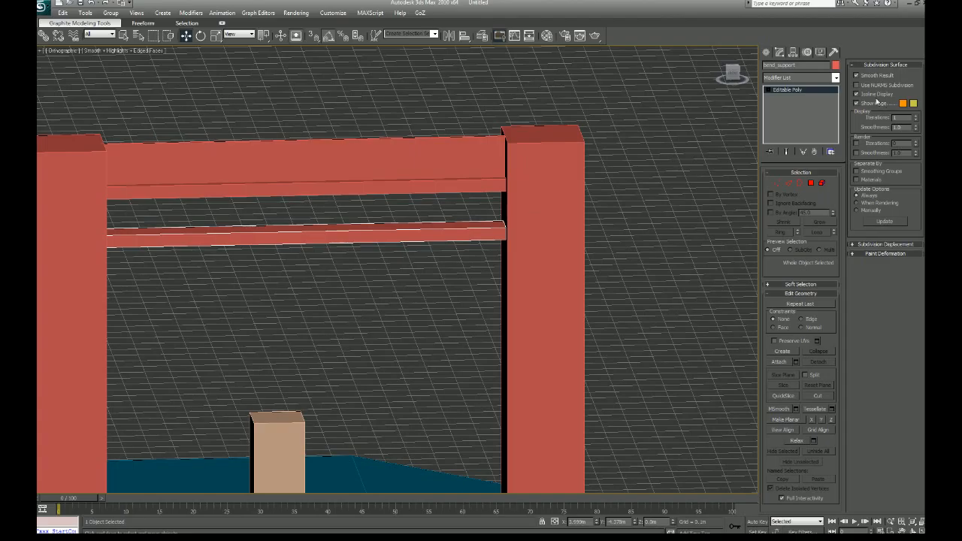
{"action": "left_click", "coordinate": [792, 52]}
{"action": "left_click", "coordinate": [801, 112]}
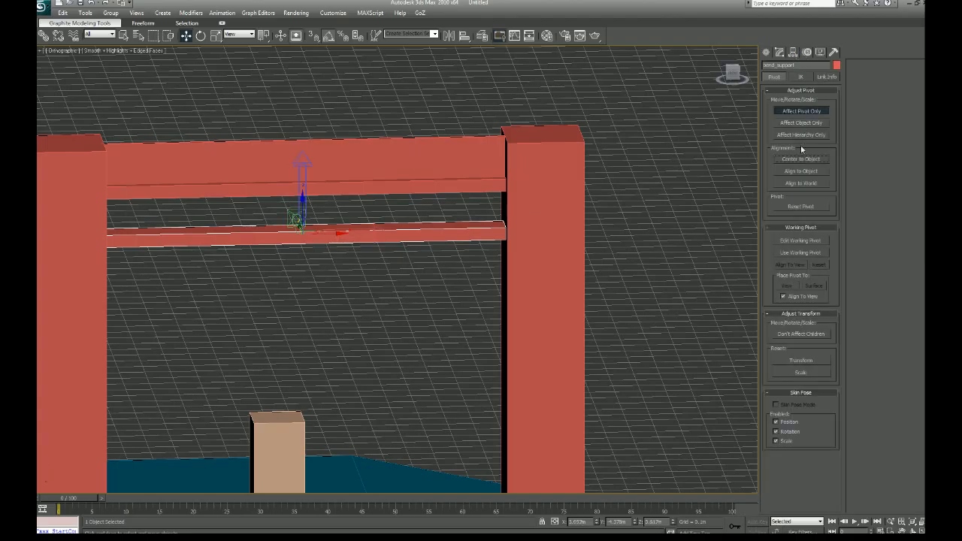
{"action": "left_click", "coordinate": [801, 111]}
- Examine the bend_support bar's polygons and its ends in wireframe display
{"action": "middle_click_drag", "start_coordinate": [558, 286], "coordinate": [612, 283], "text": "alt"}
{"action": "key", "text": "F3"}
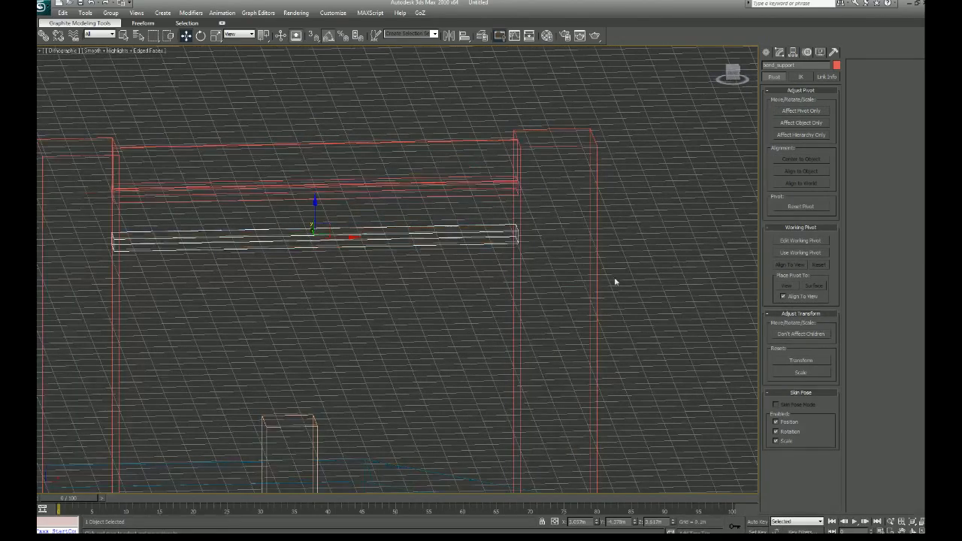
{"action": "left_click", "coordinate": [779, 52]}
{"action": "left_click", "coordinate": [821, 183]}
{"action": "left_click", "coordinate": [338, 233]}
{"action": "middle_click_drag", "start_coordinate": [337, 208], "coordinate": [396, 259], "text": "alt"}
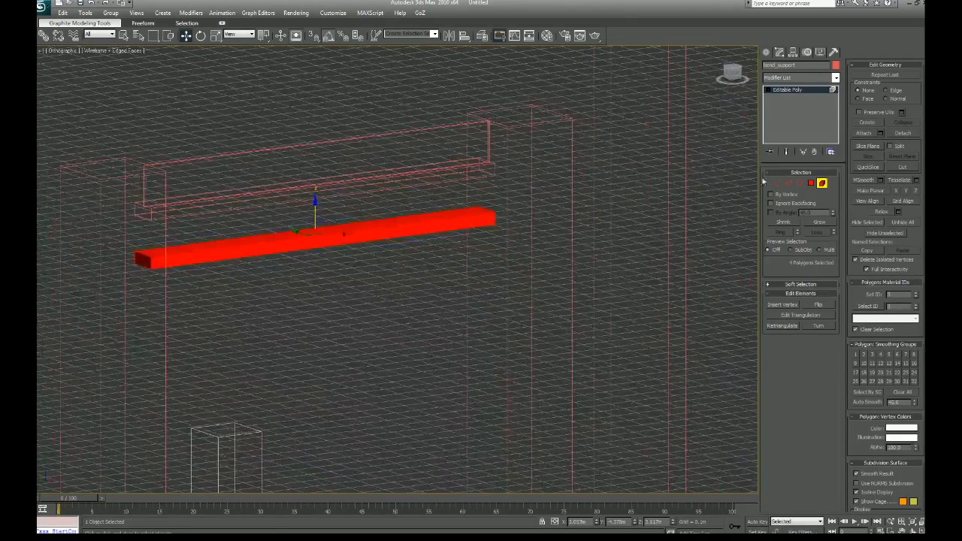
{"action": "left_click", "coordinate": [810, 182]}
{"action": "left_click", "coordinate": [322, 178]}
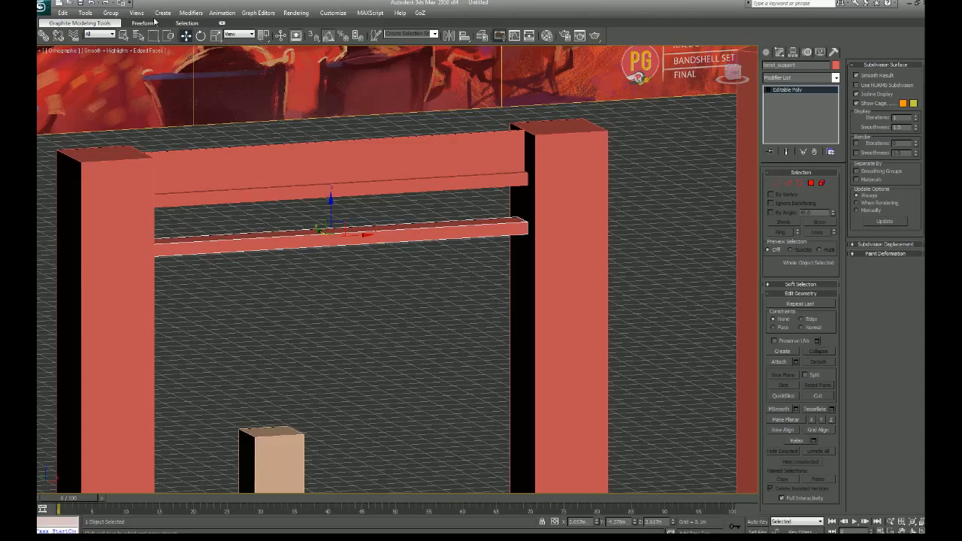
- Rotate the bend_support bar 90 degrees so it stands upright
{"action": "left_click", "coordinate": [201, 35]}
{"action": "left_click_drag", "start_coordinate": [320, 205], "coordinate": [207, 240]}
{"action": "middle_click_drag", "start_coordinate": [405, 271], "coordinate": [373, 341]}
{"action": "scroll", "coordinate": [393, 393], "scroll_direction": "down", "scroll_amount": 3}
{"action": "middle_click_drag", "start_coordinate": [393, 396], "coordinate": [398, 359], "text": "alt"}
{"action": "scroll", "coordinate": [399, 426], "scroll_direction": "up", "scroll_amount": 3}
- Examine how the curved braces meet the posts in the reference painting
{"action": "middle_click_drag", "start_coordinate": [254, 479], "coordinate": [309, 495]}
{"action": "middle_click_drag", "start_coordinate": [303, 268], "coordinate": [638, 330]}
{"action": "scroll", "coordinate": [488, 288], "scroll_direction": "up", "scroll_amount": 5}
{"action": "middle_click_drag", "start_coordinate": [194, 249], "coordinate": [528, 315]}
{"action": "middle_click_drag", "start_coordinate": [426, 335], "coordinate": [584, 318]}
{"action": "middle_click_drag", "start_coordinate": [326, 390], "coordinate": [478, 363]}
{"action": "scroll", "coordinate": [478, 362], "scroll_direction": "up", "scroll_amount": 4}
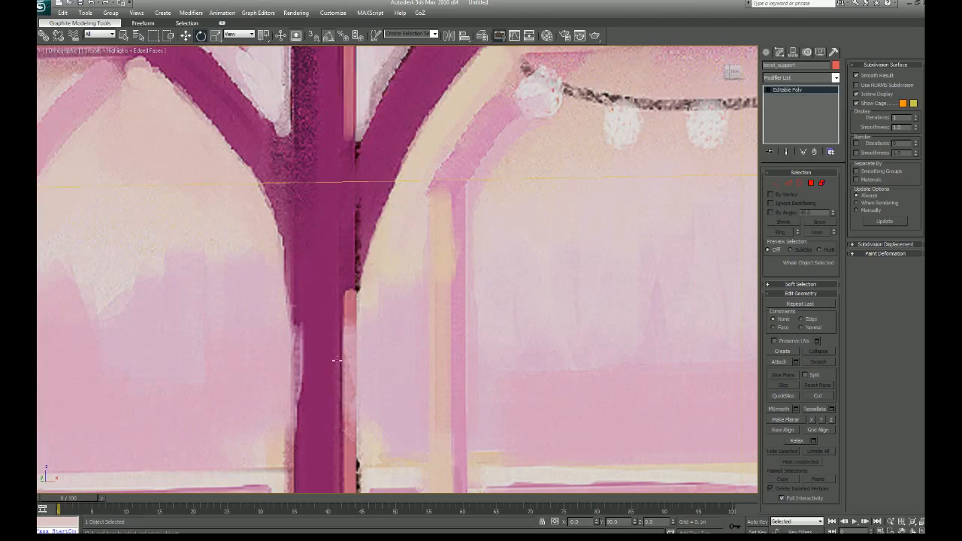
{"action": "scroll", "coordinate": [473, 360], "scroll_direction": "down", "scroll_amount": 2}
{"action": "middle_click_drag", "start_coordinate": [631, 421], "coordinate": [534, 346]}
{"action": "scroll", "coordinate": [534, 345], "scroll_direction": "down", "scroll_amount": 3}
{"action": "middle_click_drag", "start_coordinate": [601, 361], "coordinate": [451, 301]}
{"action": "middle_click_drag", "start_coordinate": [677, 398], "coordinate": [455, 304]}
{"action": "middle_click_drag", "start_coordinate": [614, 352], "coordinate": [420, 256]}
{"action": "scroll", "coordinate": [569, 291], "scroll_direction": "down", "scroll_amount": 2}
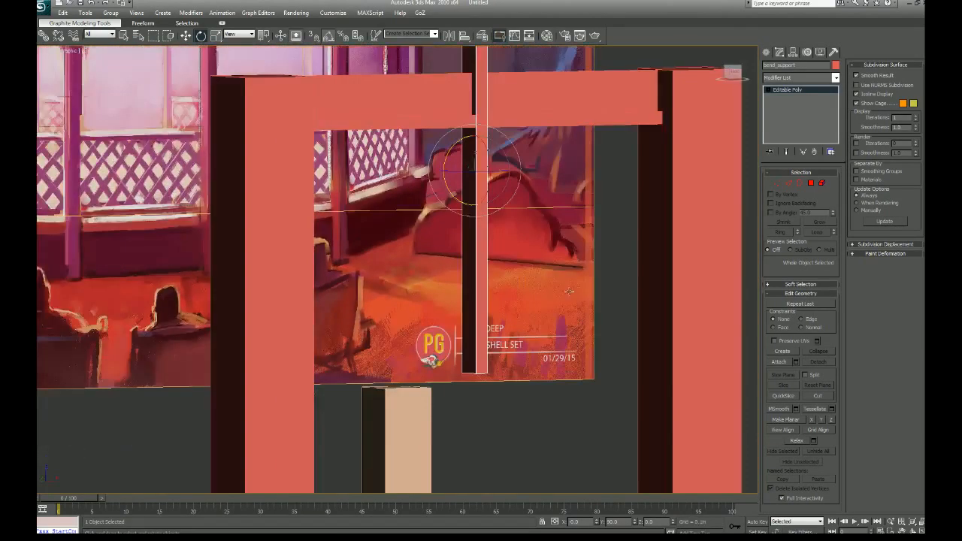
- Move the upright bend_support bar sideways against the inner side of the post at the upper rail's far end
{"action": "middle_click_drag", "start_coordinate": [569, 291], "coordinate": [444, 311]}
{"action": "left_click", "coordinate": [183, 36]}
{"action": "left_click_drag", "start_coordinate": [374, 192], "coordinate": [559, 204]}
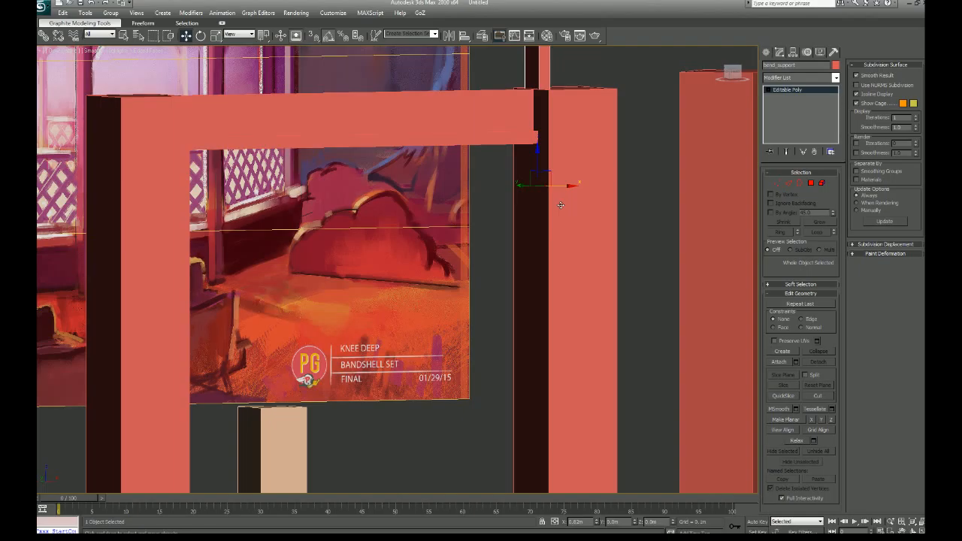
{"action": "middle_click_drag", "start_coordinate": [553, 248], "coordinate": [451, 344]}
- Lengthen the bend_support bar by raising its top vertices to a height of about 4.65 m
{"action": "left_click", "coordinate": [788, 182]}
{"action": "middle_click_drag", "start_coordinate": [553, 198], "coordinate": [522, 273]}
{"action": "left_click_drag", "start_coordinate": [430, 104], "coordinate": [343, 212]}
{"action": "left_click", "coordinate": [777, 183]}
{"action": "left_click_drag", "start_coordinate": [385, 135], "coordinate": [384, 64]}
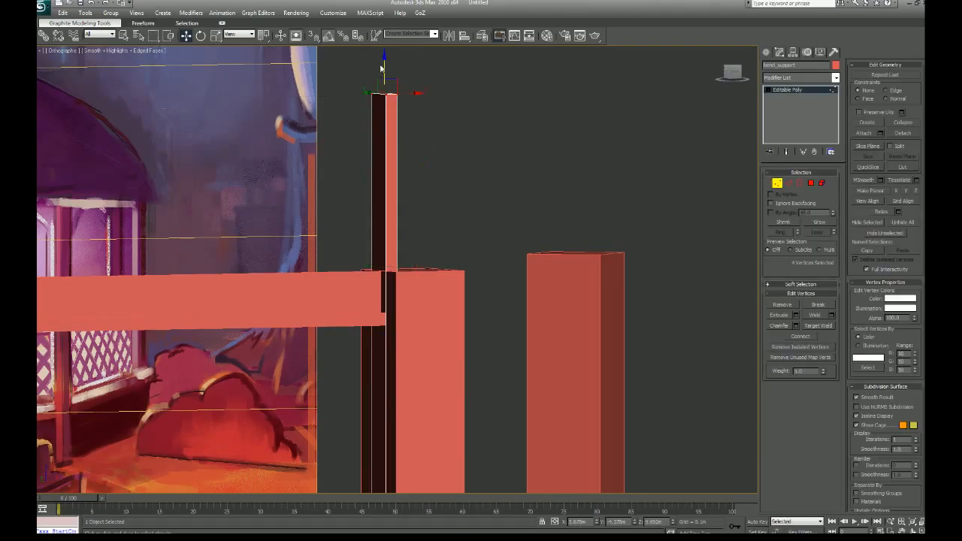
{"action": "middle_click_drag", "start_coordinate": [445, 298], "coordinate": [474, 273]}
{"action": "scroll", "coordinate": [475, 272], "scroll_direction": "down", "scroll_amount": 3}
{"action": "middle_click_drag", "start_coordinate": [475, 363], "coordinate": [472, 313]}
{"action": "middle_click_drag", "start_coordinate": [425, 244], "coordinate": [412, 281]}
{"action": "left_click_drag", "start_coordinate": [387, 111], "coordinate": [387, 116]}
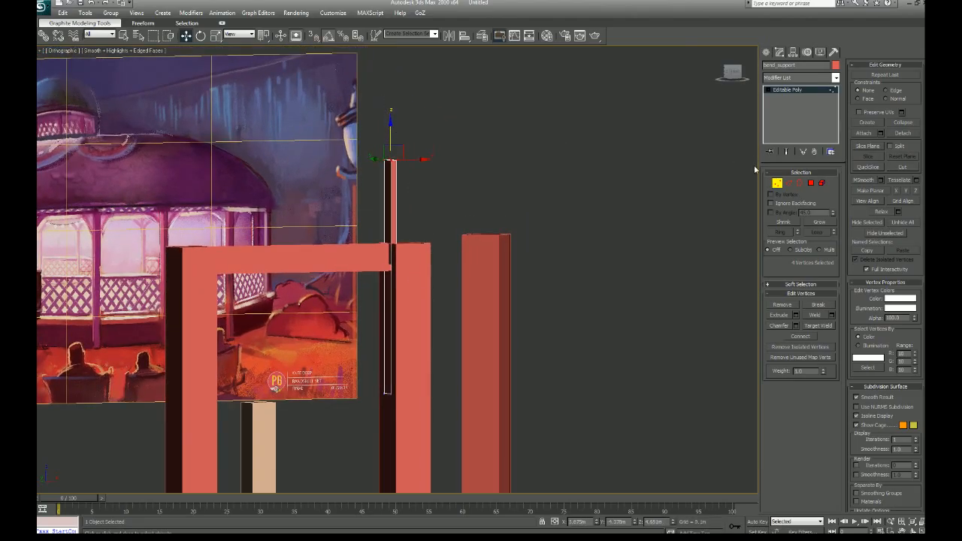
- Connect the long edges of the bend_support bar with six evenly spaced segments and leave edge editing
{"action": "left_click", "coordinate": [777, 183]}
{"action": "left_click", "coordinate": [836, 78]}
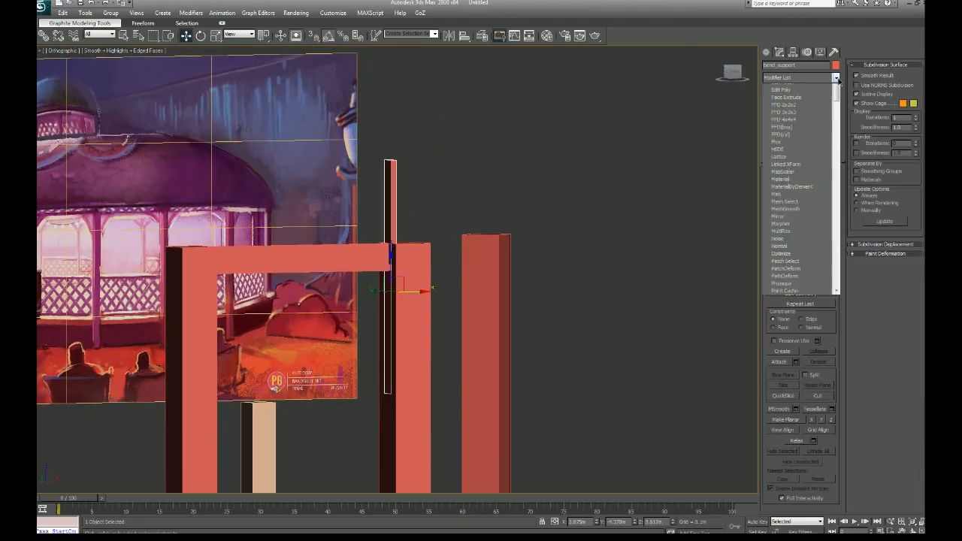
{"action": "left_click", "coordinate": [836, 77]}
{"action": "left_click", "coordinate": [788, 182]}
{"action": "left_click_drag", "start_coordinate": [425, 212], "coordinate": [373, 224]}
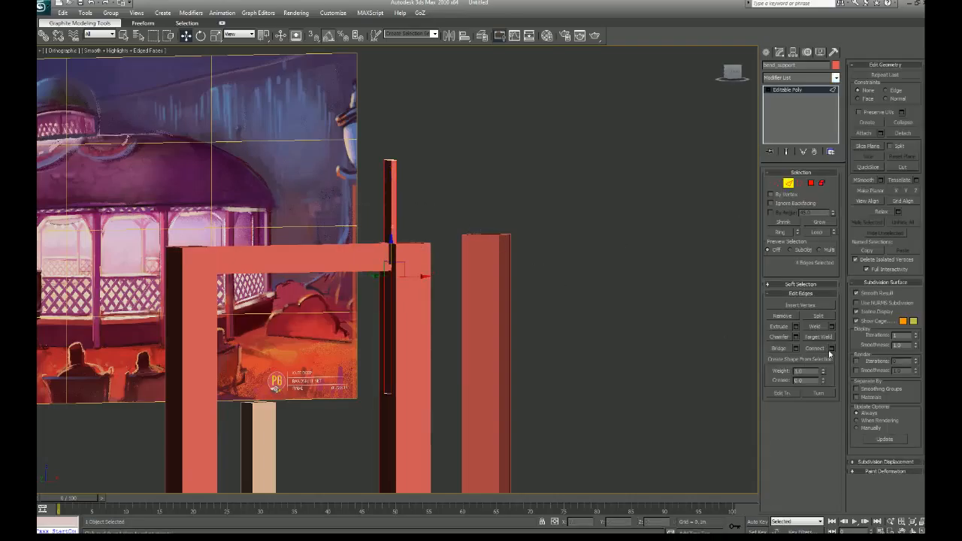
{"action": "left_click", "coordinate": [830, 350]}
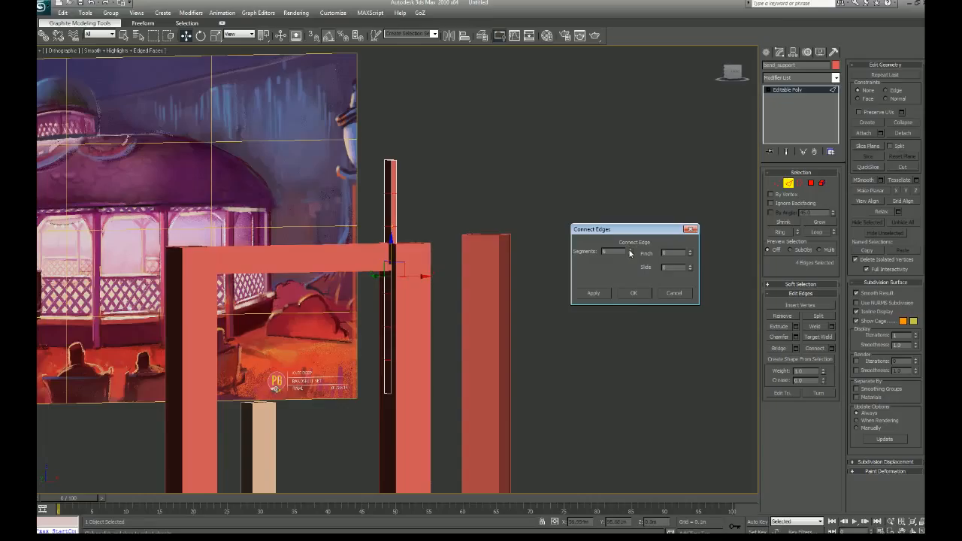
{"action": "left_click", "coordinate": [635, 294]}
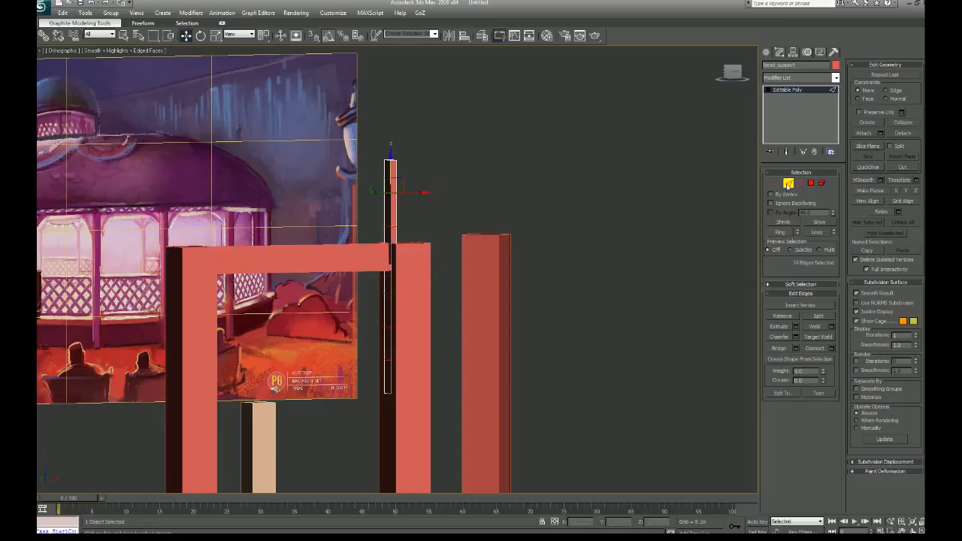
{"action": "left_click", "coordinate": [788, 182]}
- Apply Reset XForm to the bend_support bar and collapse its stack back to an Editable Poly
{"action": "left_click", "coordinate": [833, 51]}
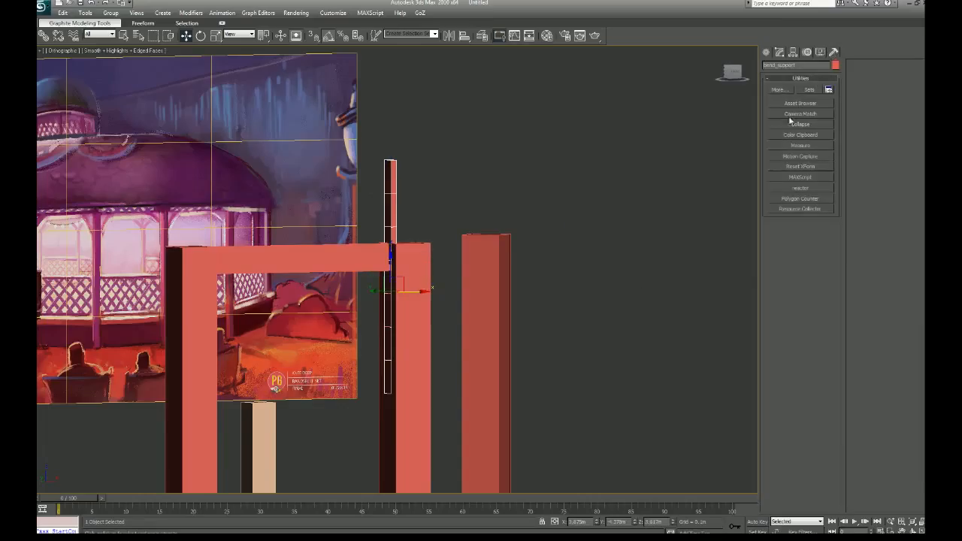
{"action": "left_click", "coordinate": [797, 167]}
{"action": "left_click", "coordinate": [799, 239]}
{"action": "left_click", "coordinate": [779, 51]}
{"action": "right_click", "coordinate": [794, 114]}
{"action": "left_click", "coordinate": [821, 210]}
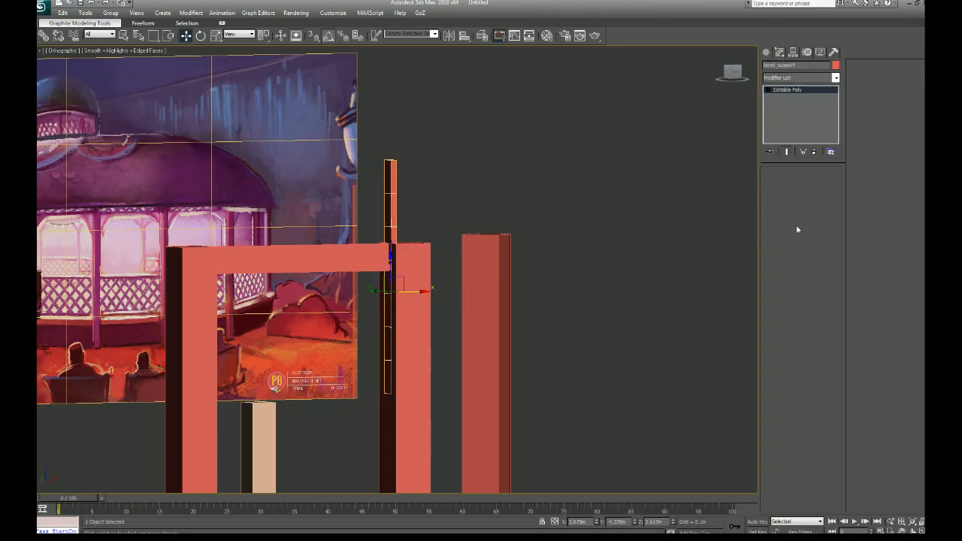
{"action": "middle_click_drag", "start_coordinate": [612, 263], "coordinate": [622, 236]}
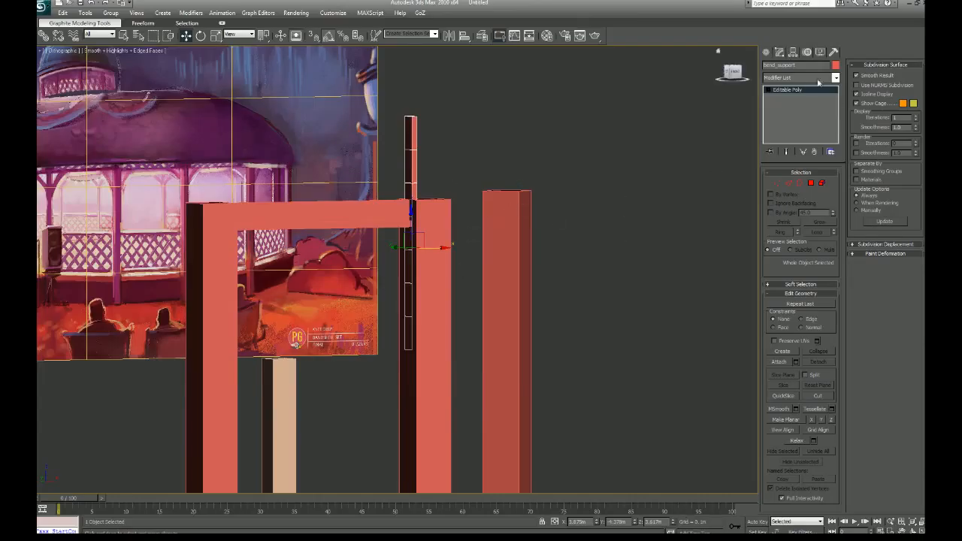
- Add a Bend modifier to the bend_support bar with an angle of -20 on the Z axis
{"action": "left_click", "coordinate": [835, 78]}
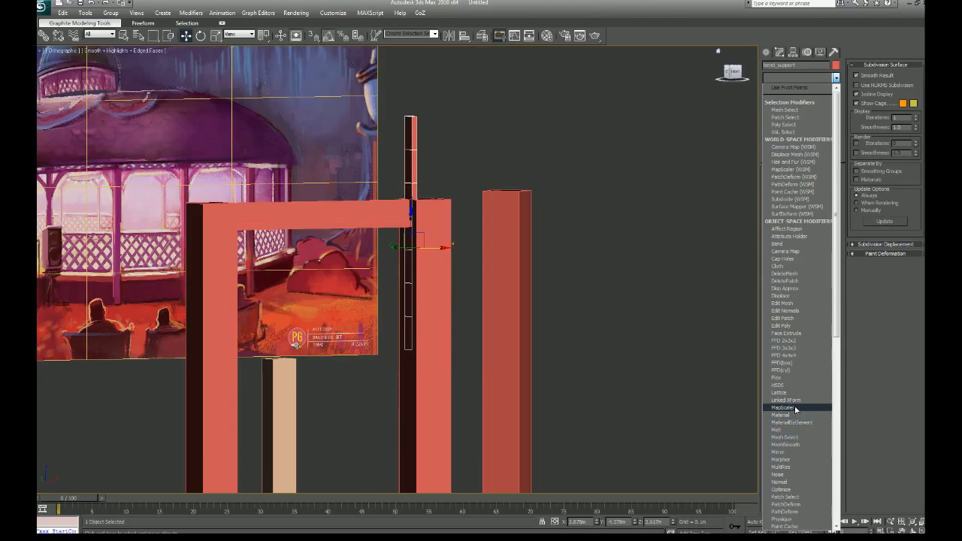
{"action": "left_click", "coordinate": [791, 246]}
{"action": "scroll", "coordinate": [564, 354], "scroll_direction": "up", "scroll_amount": 3}
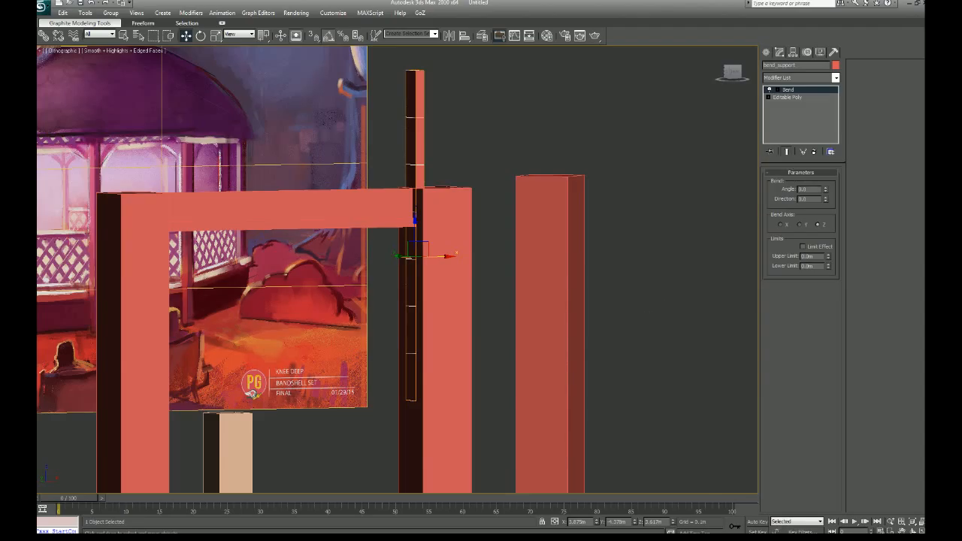
{"action": "left_click_drag", "start_coordinate": [825, 197], "coordinate": [771, 109]}
- Move the Bend modifier's center down to the lower end of the support bar
{"action": "left_click", "coordinate": [777, 89]}
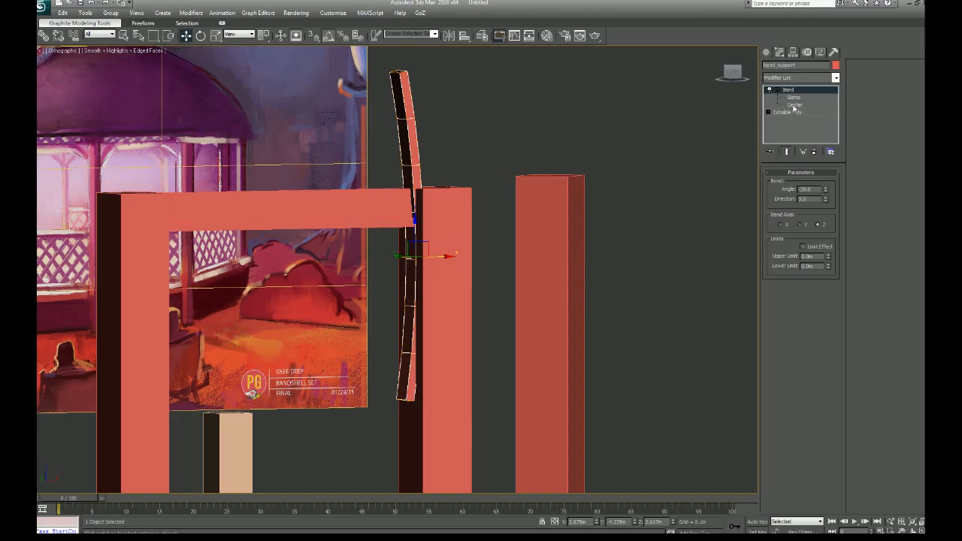
{"action": "left_click", "coordinate": [793, 105]}
{"action": "middle_click_drag", "start_coordinate": [516, 343], "coordinate": [530, 304]}
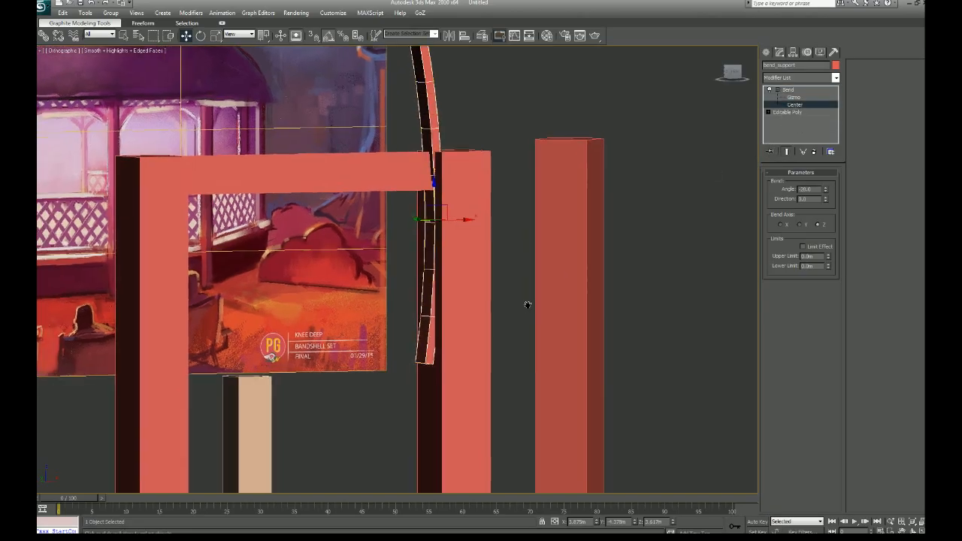
{"action": "left_click_drag", "start_coordinate": [430, 194], "coordinate": [430, 339]}
{"action": "middle_click_drag", "start_coordinate": [445, 331], "coordinate": [446, 247]}
{"action": "scroll", "coordinate": [466, 323], "scroll_direction": "up", "scroll_amount": 3}
{"action": "middle_click_drag", "start_coordinate": [494, 343], "coordinate": [374, 273]}
{"action": "scroll", "coordinate": [387, 308], "scroll_direction": "up", "scroll_amount": 3}
{"action": "scroll", "coordinate": [398, 312], "scroll_direction": "up", "scroll_amount": 1}
{"action": "scroll", "coordinate": [398, 312], "scroll_direction": "down", "scroll_amount": 2}
- Fine-tune the bend center's height in the front view to line up with the support bar's bottom end
{"action": "key", "text": "f"}
{"action": "key", "text": "z"}
{"action": "middle_click_drag", "start_coordinate": [442, 327], "coordinate": [399, 150]}
{"action": "scroll", "coordinate": [445, 350], "scroll_direction": "up", "scroll_amount": 3}
{"action": "scroll", "coordinate": [445, 352], "scroll_direction": "up", "scroll_amount": 3}
{"action": "middle_click_drag", "start_coordinate": [384, 340], "coordinate": [479, 391]}
{"action": "scroll", "coordinate": [479, 389], "scroll_direction": "up", "scroll_amount": 4}
{"action": "middle_click_drag", "start_coordinate": [414, 329], "coordinate": [440, 353]}
{"action": "left_click_drag", "start_coordinate": [425, 349], "coordinate": [425, 341]}
{"action": "scroll", "coordinate": [585, 361], "scroll_direction": "down", "scroll_amount": 4}
{"action": "scroll", "coordinate": [585, 358], "scroll_direction": "down", "scroll_amount": 10}
{"action": "middle_click_drag", "start_coordinate": [492, 277], "coordinate": [511, 437]}
{"action": "middle_click_drag", "start_coordinate": [486, 371], "coordinate": [497, 404]}
{"action": "key", "text": "F3"}
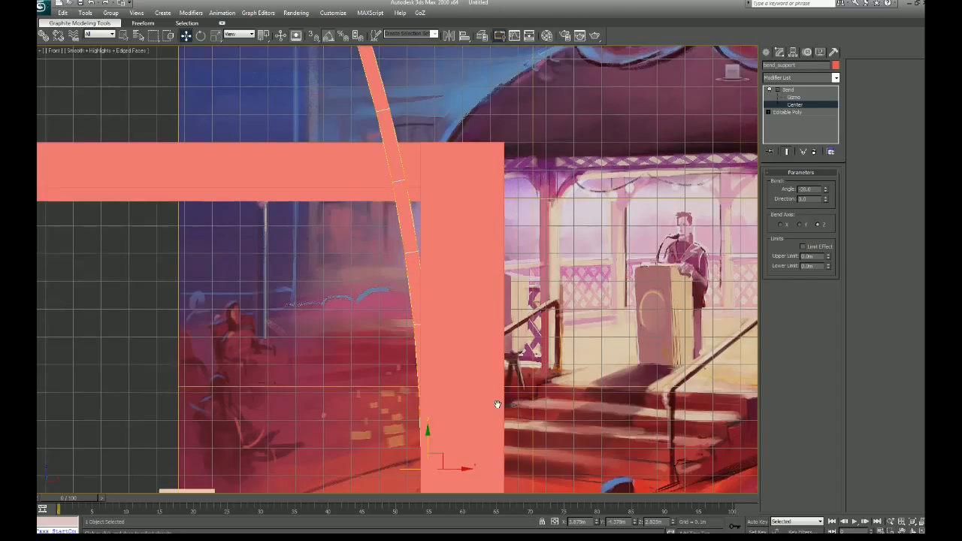
{"action": "scroll", "coordinate": [496, 404], "scroll_direction": "down", "scroll_amount": 4}
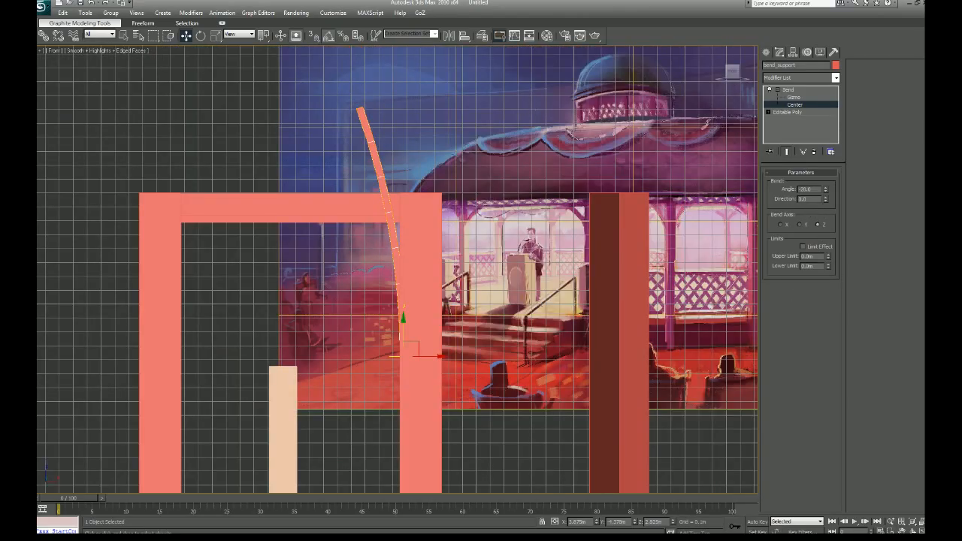
- Leave center editing and set the Bend angle to -80.5 so the support arches from the post across the upper rail
{"action": "left_click", "coordinate": [806, 105]}
{"action": "left_click_drag", "start_coordinate": [824, 194], "coordinate": [825, 247]}
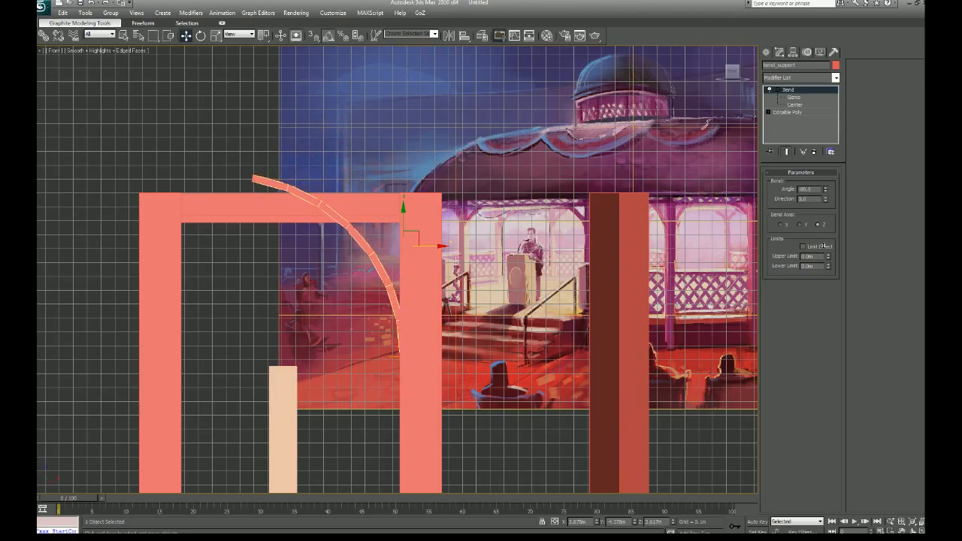
{"action": "middle_click_drag", "start_coordinate": [560, 362], "coordinate": [402, 366]}
{"action": "scroll", "coordinate": [637, 357], "scroll_direction": "down", "scroll_amount": 2}
{"action": "scroll", "coordinate": [401, 366], "scroll_direction": "up", "scroll_amount": 3}
{"action": "middle_click_drag", "start_coordinate": [438, 340], "coordinate": [426, 359]}
{"action": "scroll", "coordinate": [426, 357], "scroll_direction": "down", "scroll_amount": 1}
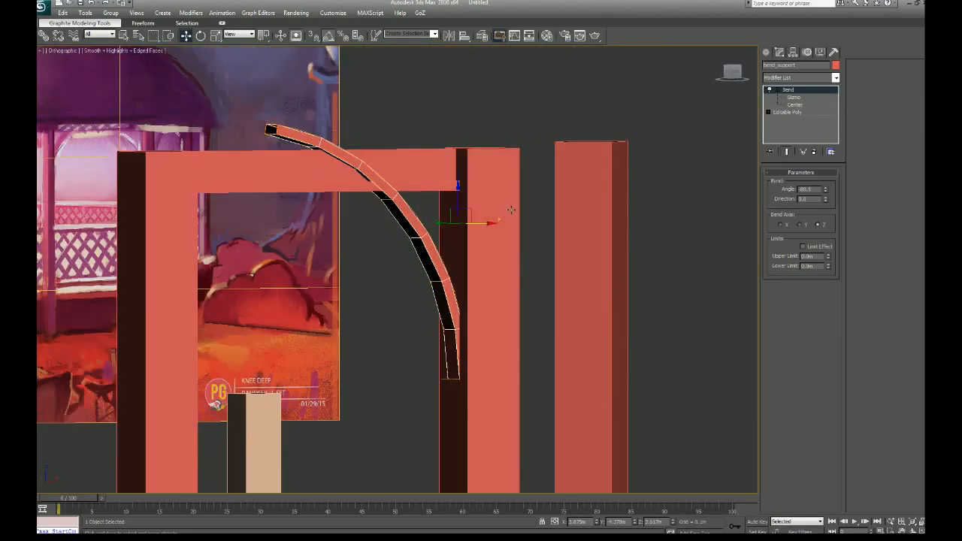
- At the bend_support bar's Editable Poly level, select all seven polygons along its inner side, facing the opening
{"action": "left_click", "coordinate": [786, 112]}
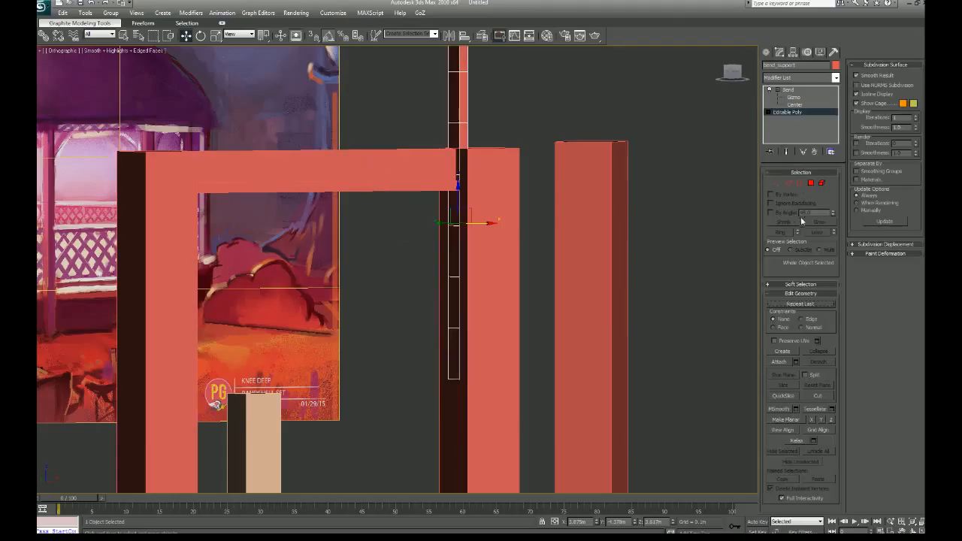
{"action": "left_click", "coordinate": [811, 184]}
{"action": "key", "text": "q"}
{"action": "left_click", "coordinate": [452, 338]}
{"action": "left_click", "coordinate": [452, 306], "text": "ctrl"}
{"action": "left_click", "coordinate": [450, 251], "text": "ctrl"}
{"action": "left_click", "coordinate": [455, 192], "text": "ctrl"}
{"action": "left_click", "coordinate": [451, 137], "text": "ctrl"}
{"action": "left_click", "coordinate": [452, 113], "text": "ctrl"}
{"action": "middle_click_drag", "start_coordinate": [449, 134], "coordinate": [439, 215]}
{"action": "left_click", "coordinate": [442, 124], "text": "ctrl"}
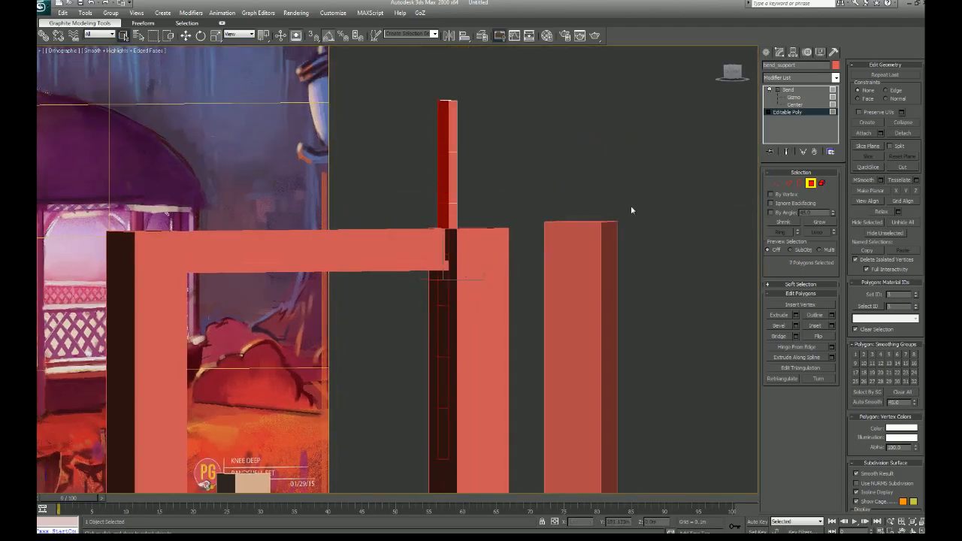
- With the end result display off, move the selected inner-side polygons outward along X to widen the support bar
{"action": "left_click", "coordinate": [786, 152]}
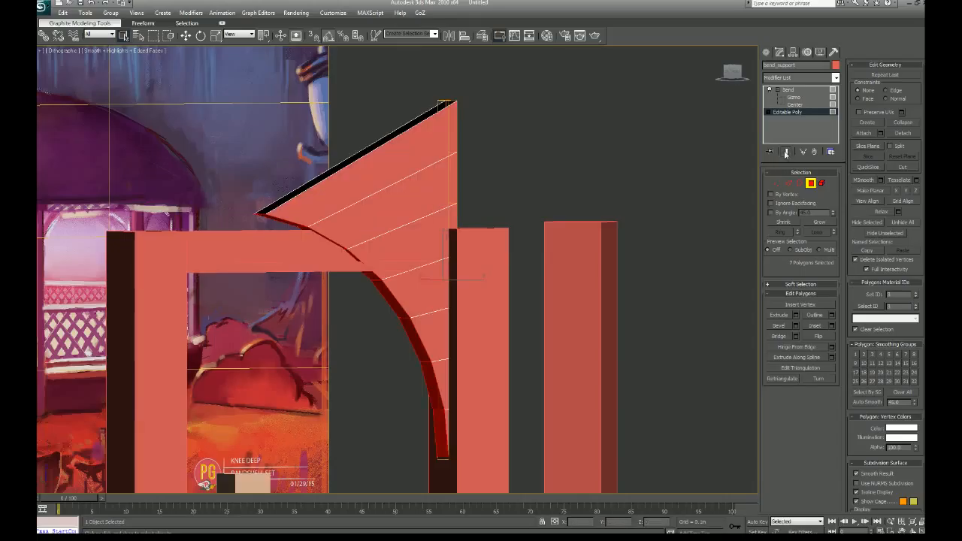
{"action": "left_click", "coordinate": [788, 152]}
{"action": "left_click", "coordinate": [786, 153]}
{"action": "left_click", "coordinate": [788, 154]}
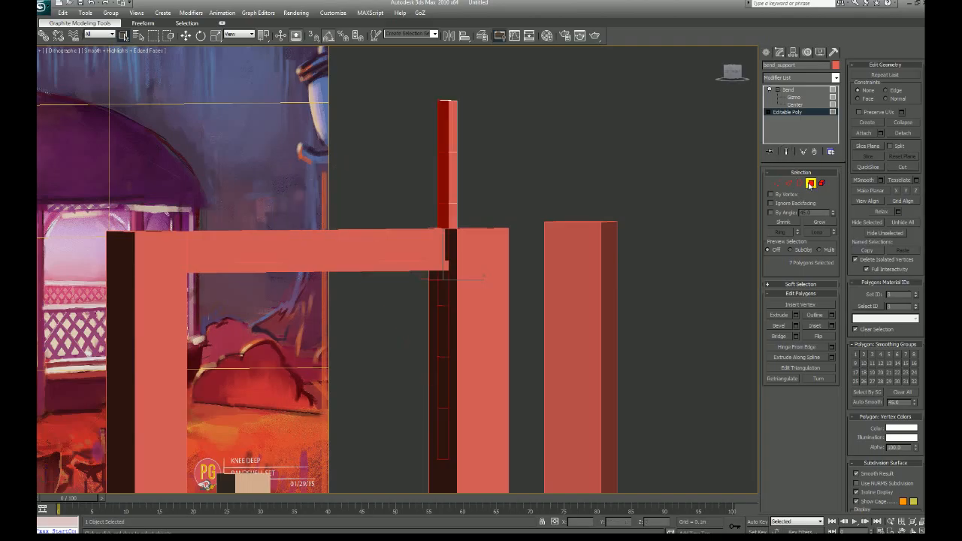
{"action": "middle_click_drag", "start_coordinate": [620, 218], "coordinate": [616, 167]}
{"action": "left_click", "coordinate": [186, 35]}
{"action": "left_click_drag", "start_coordinate": [459, 229], "coordinate": [453, 229]}
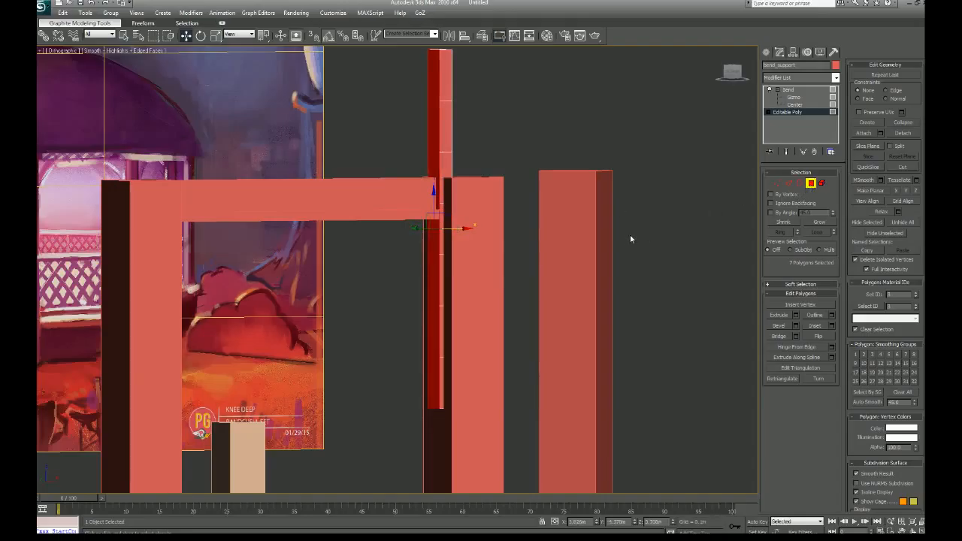
- Select all seven polygons along the opposite side of the support bar, facing the post
{"action": "middle_click_drag", "start_coordinate": [603, 240], "coordinate": [445, 98], "text": "alt"}
{"action": "left_click", "coordinate": [444, 98]}
{"action": "left_click", "coordinate": [444, 137], "text": "ctrl"}
{"action": "left_click", "coordinate": [444, 173], "text": "ctrl"}
{"action": "key", "text": "F3"}
{"action": "left_click", "coordinate": [446, 220], "text": "ctrl"}
{"action": "left_click", "coordinate": [447, 296], "text": "ctrl"}
{"action": "left_click", "coordinate": [444, 346], "text": "ctrl"}
{"action": "left_click", "coordinate": [444, 375], "text": "ctrl"}
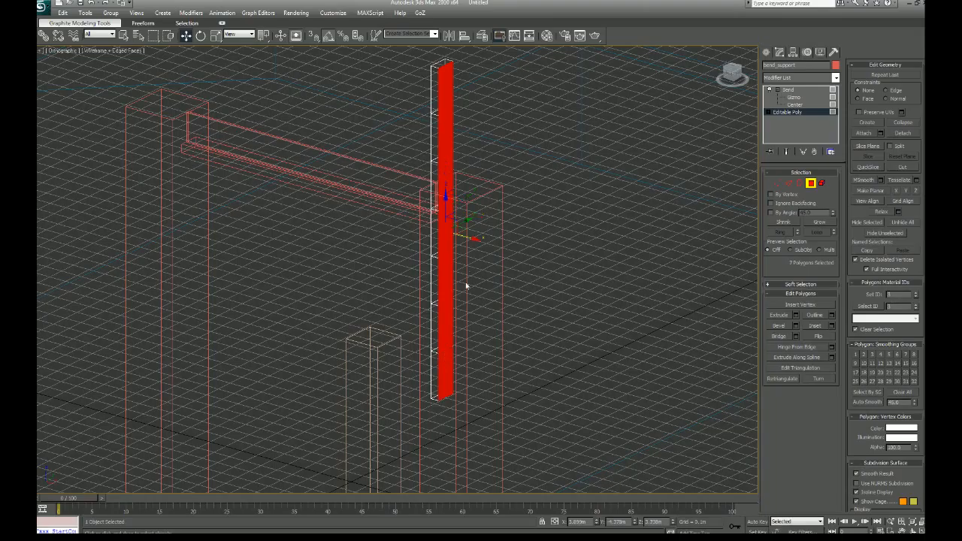
- Move the selected post-side polygons slightly outward along X, then return to the Bend level with shaded display
{"action": "middle_click_drag", "start_coordinate": [473, 294], "coordinate": [526, 311], "text": "alt"}
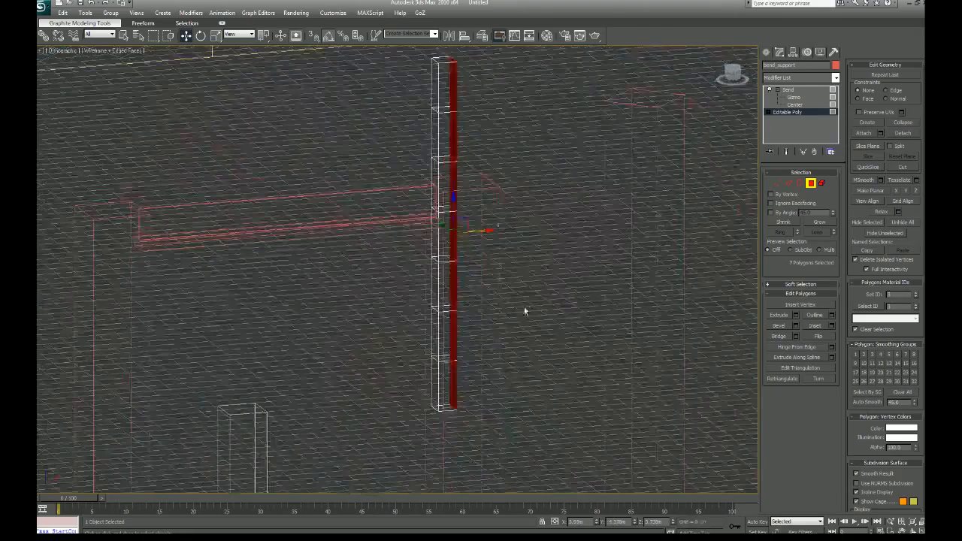
{"action": "middle_click_drag", "start_coordinate": [435, 413], "coordinate": [462, 397], "text": "alt"}
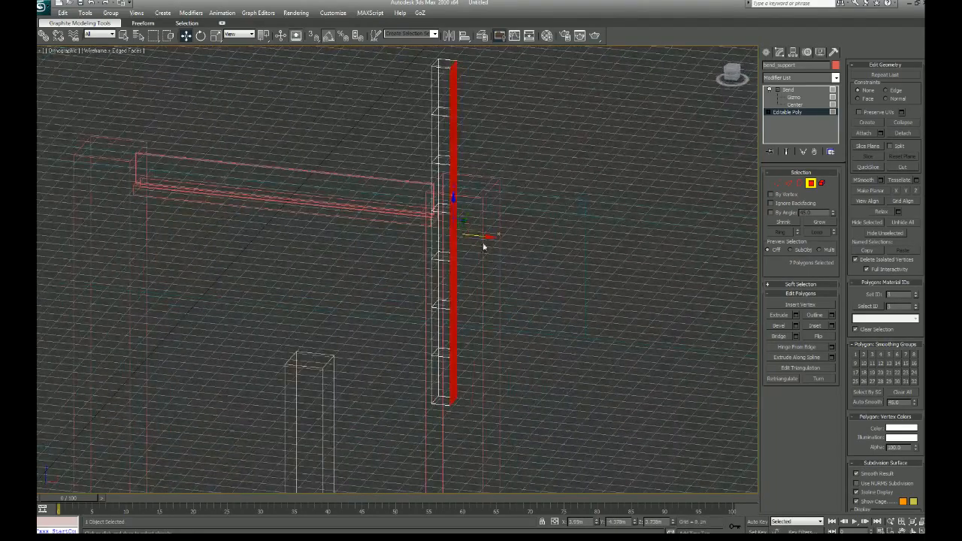
{"action": "left_click_drag", "start_coordinate": [483, 236], "coordinate": [485, 236]}
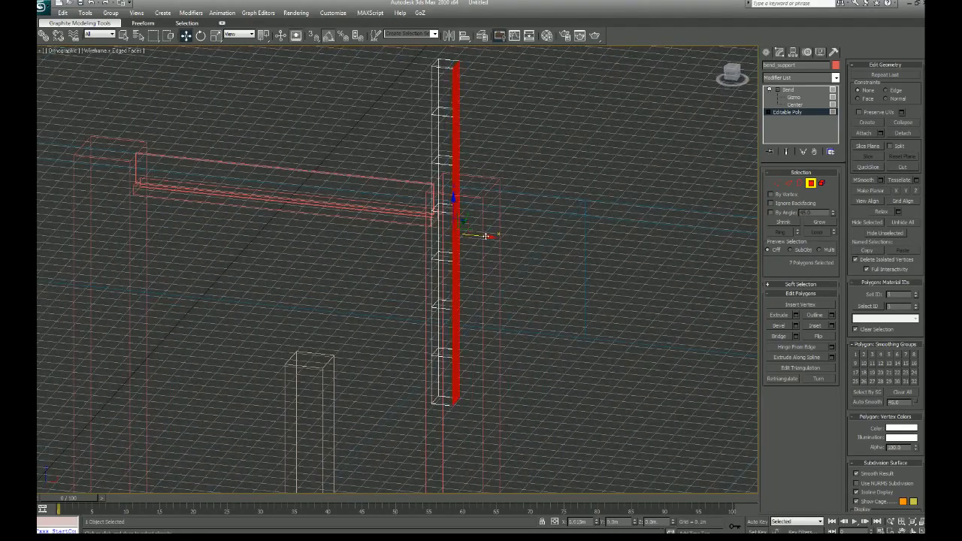
{"action": "left_click", "coordinate": [810, 182]}
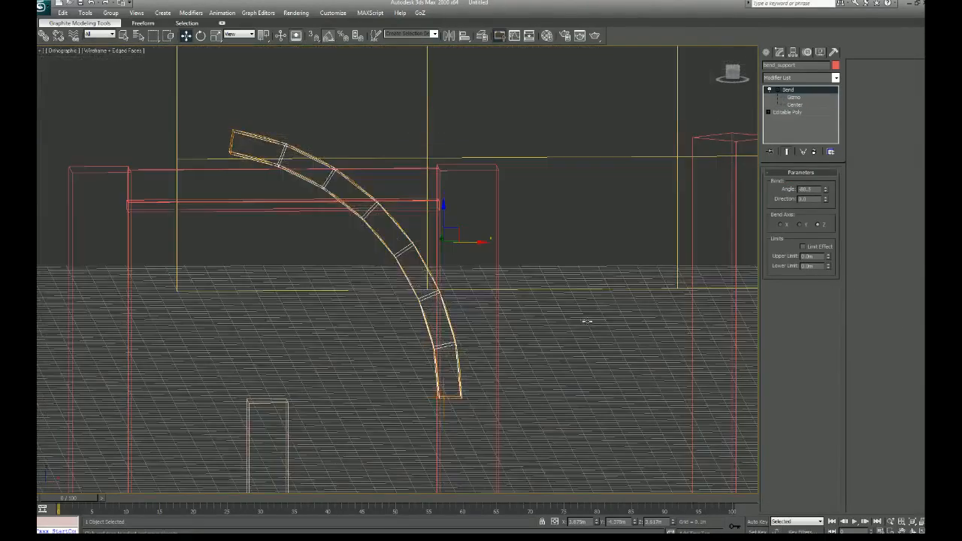
{"action": "key", "text": "F3"}
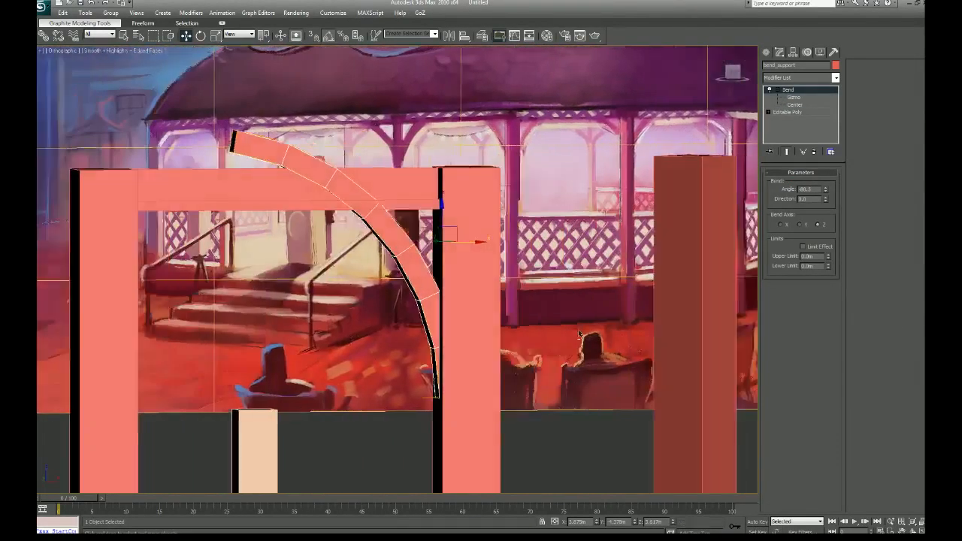
{"action": "scroll", "coordinate": [554, 339], "scroll_direction": "down", "scroll_amount": 3}
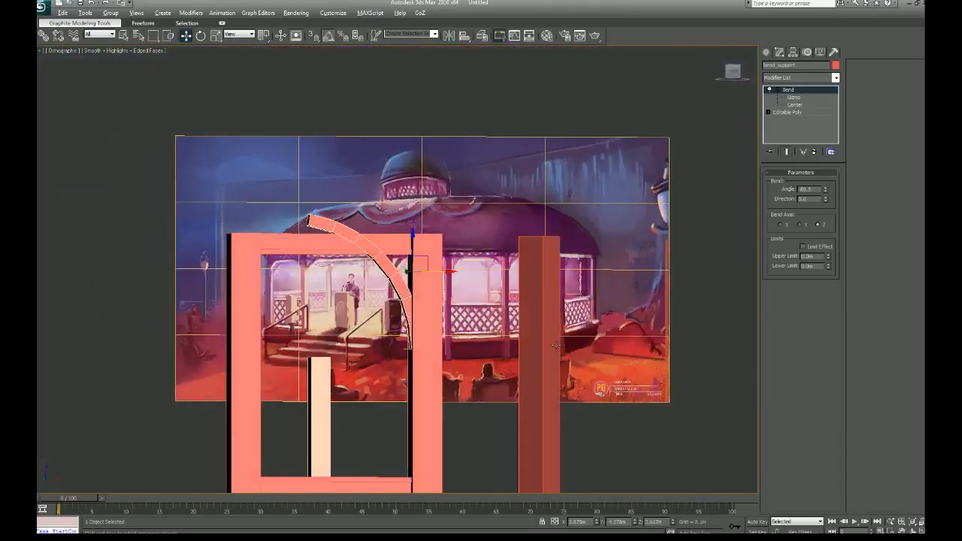
{"action": "scroll", "coordinate": [554, 339], "scroll_direction": "up", "scroll_amount": 2}
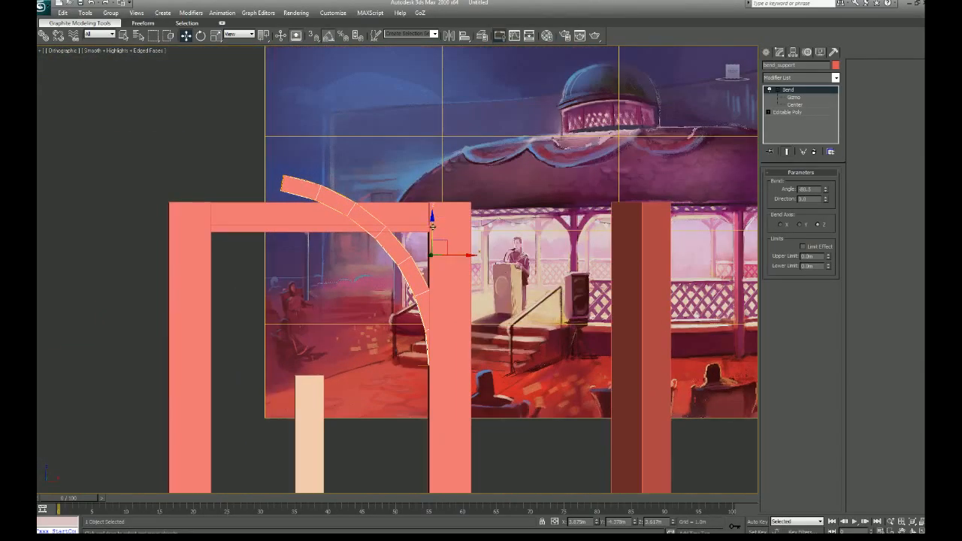
- Lower the curved support slightly along the post and collapse its whole modifier stack
{"action": "middle_click_drag", "start_coordinate": [436, 247], "coordinate": [434, 185]}
{"action": "middle_click_drag", "start_coordinate": [503, 271], "coordinate": [533, 141], "text": "alt"}
{"action": "left_click_drag", "start_coordinate": [538, 142], "coordinate": [540, 148]}
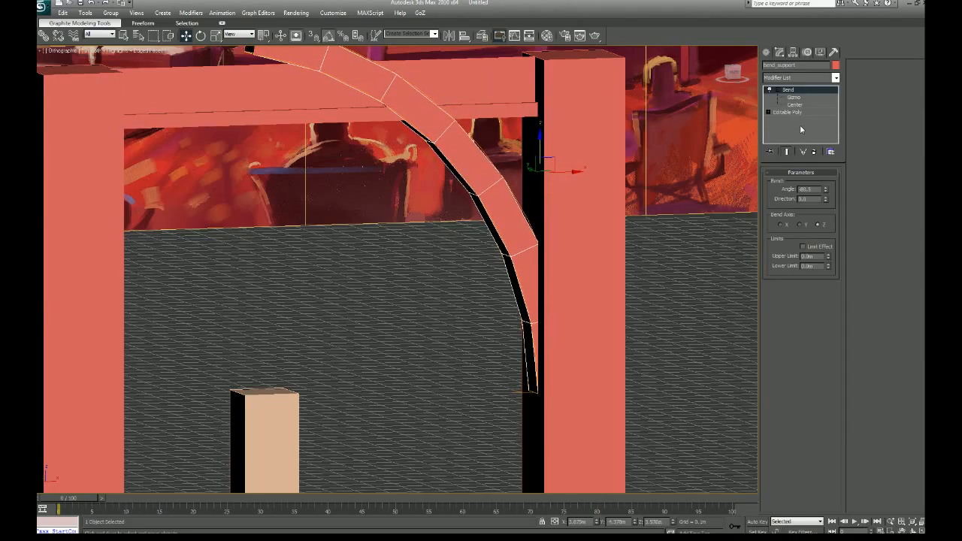
{"action": "right_click", "coordinate": [800, 127]}
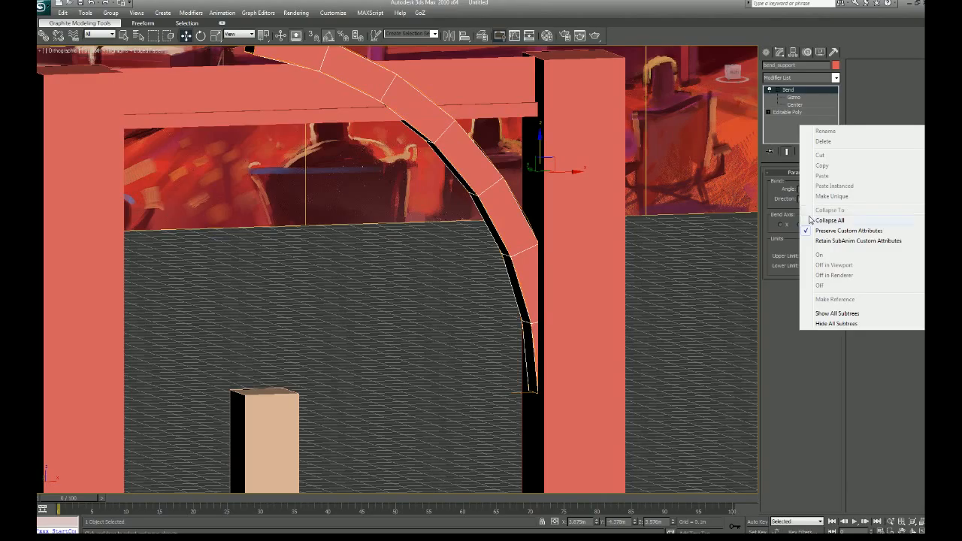
{"action": "left_click", "coordinate": [829, 220]}
- Add a Slice modifier to the curved support and set its slice type to Remove Top
{"action": "middle_click_drag", "start_coordinate": [600, 306], "coordinate": [595, 308]}
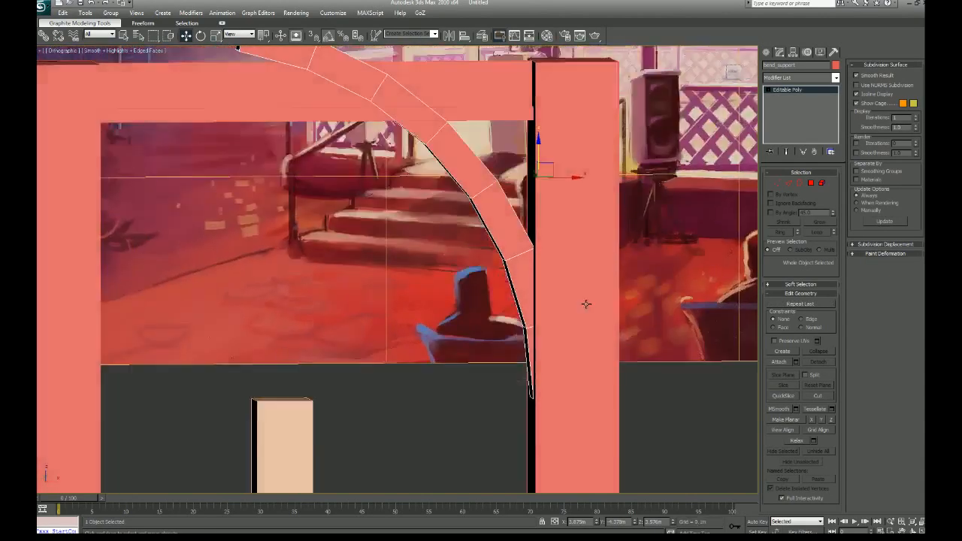
{"action": "scroll", "coordinate": [506, 326], "scroll_direction": "up", "scroll_amount": 4}
{"action": "scroll", "coordinate": [490, 269], "scroll_direction": "up", "scroll_amount": 3}
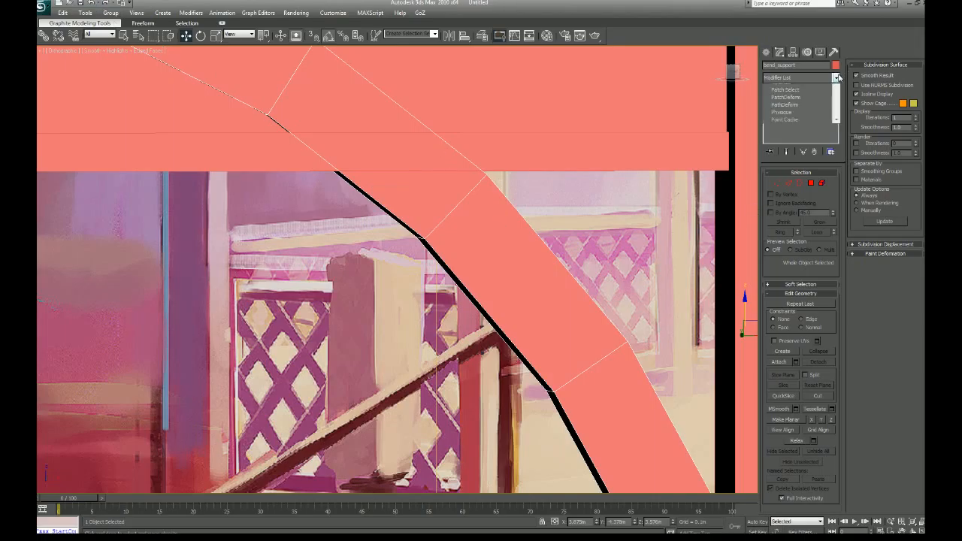
{"action": "left_click", "coordinate": [836, 78]}
{"action": "type", "text": "sl"}
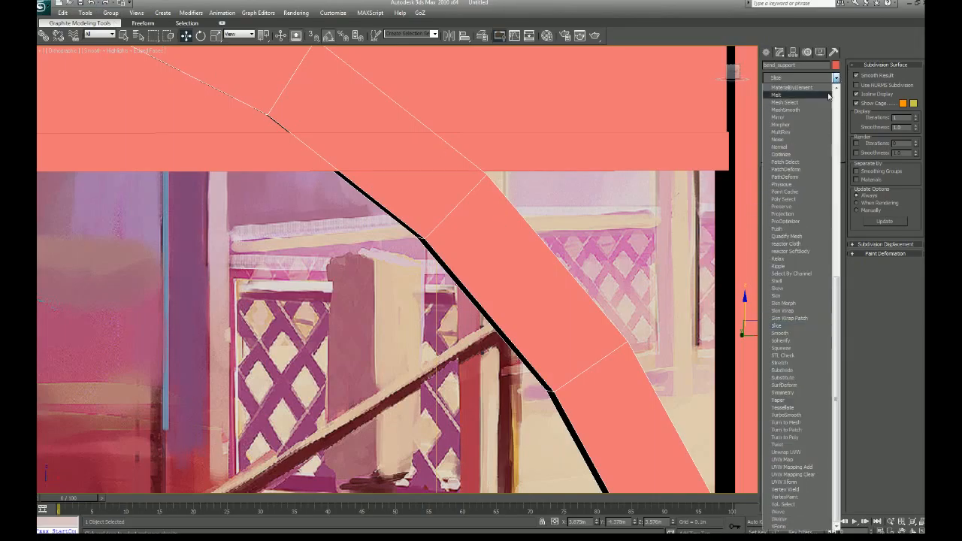
{"action": "left_click", "coordinate": [782, 325]}
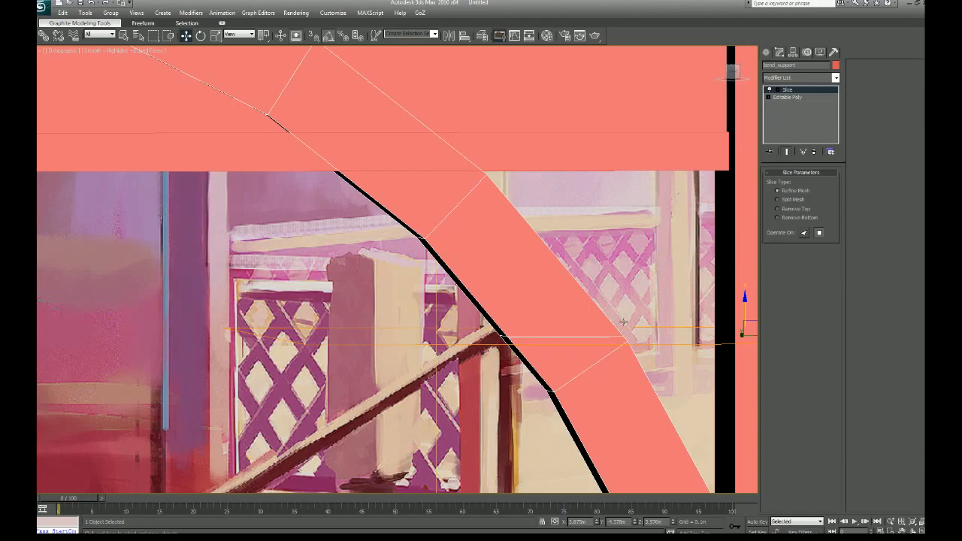
{"action": "left_click", "coordinate": [778, 209]}
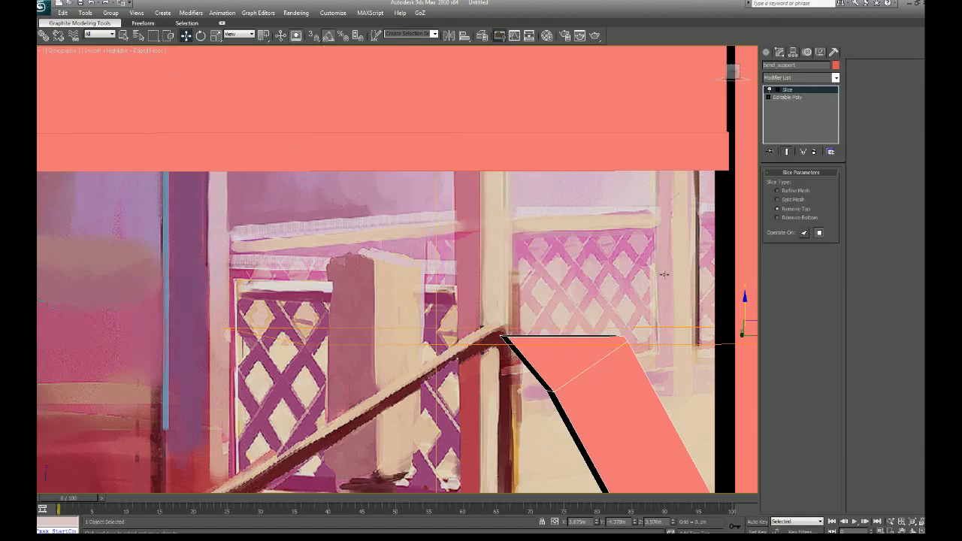
- Raise the Slice Plane to the underside of the upper rail so the support is trimmed there
{"action": "left_click_drag", "start_coordinate": [745, 308], "coordinate": [745, 199]}
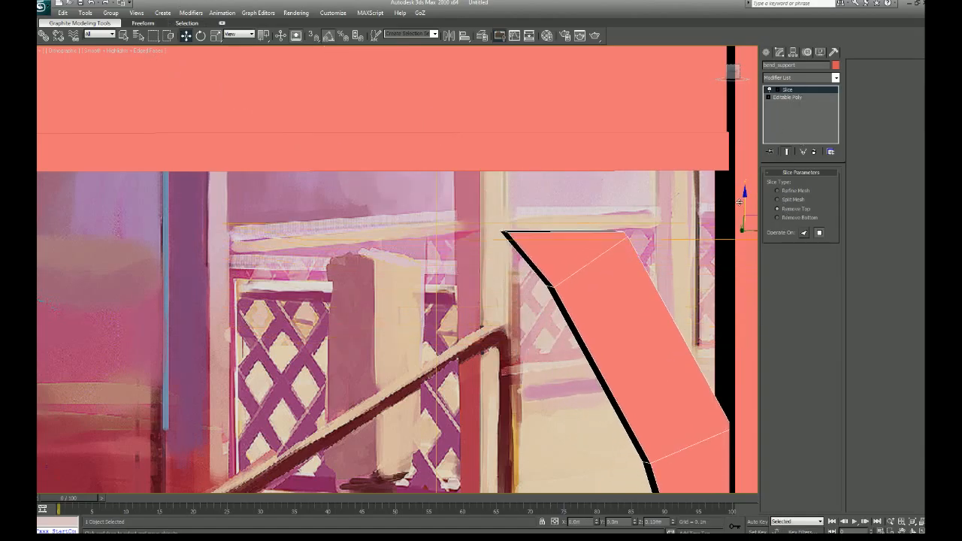
{"action": "key", "text": "ctrl+z"}
{"action": "left_click", "coordinate": [780, 92]}
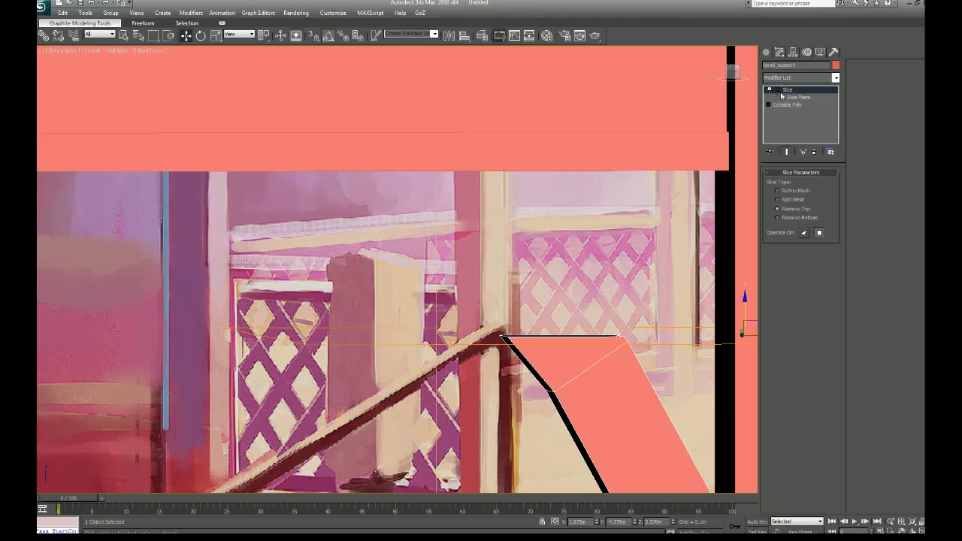
{"action": "left_click", "coordinate": [795, 97]}
{"action": "middle_click_drag", "start_coordinate": [744, 304], "coordinate": [649, 256]}
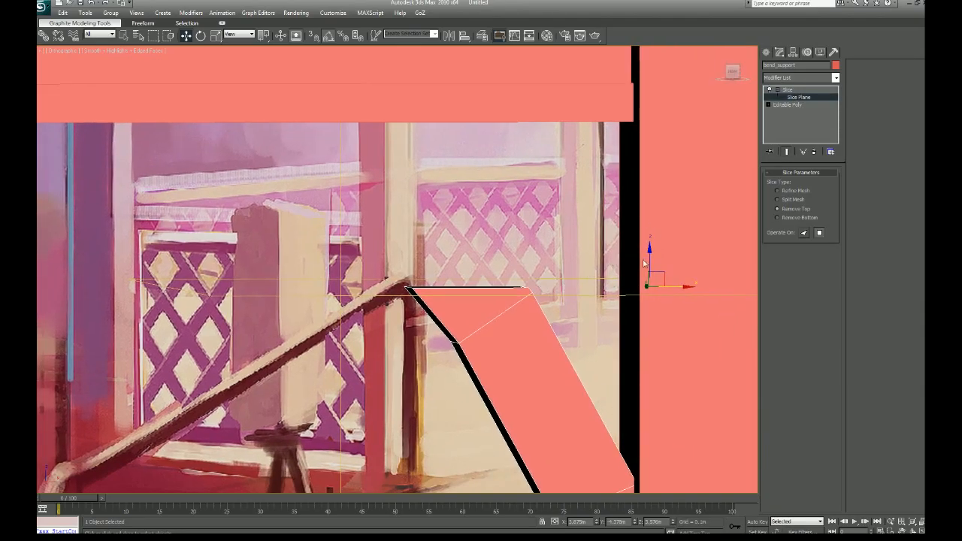
{"action": "left_click_drag", "start_coordinate": [650, 255], "coordinate": [629, 91]}
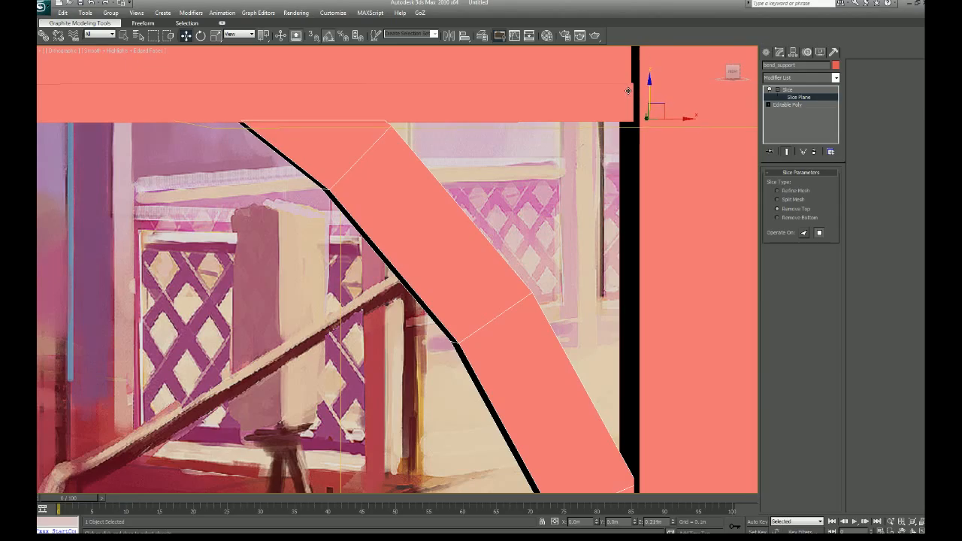
{"action": "scroll", "coordinate": [529, 157], "scroll_direction": "down", "scroll_amount": 6}
{"action": "middle_click_drag", "start_coordinate": [534, 294], "coordinate": [516, 313]}
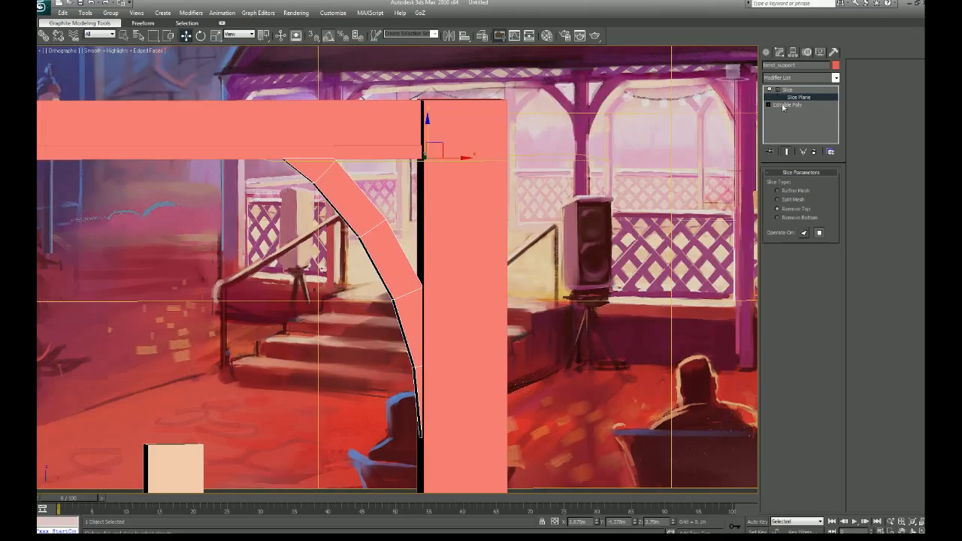
- Copy the Slice modifier and paste a duplicate above it in the support's stack
{"action": "right_click", "coordinate": [789, 90]}
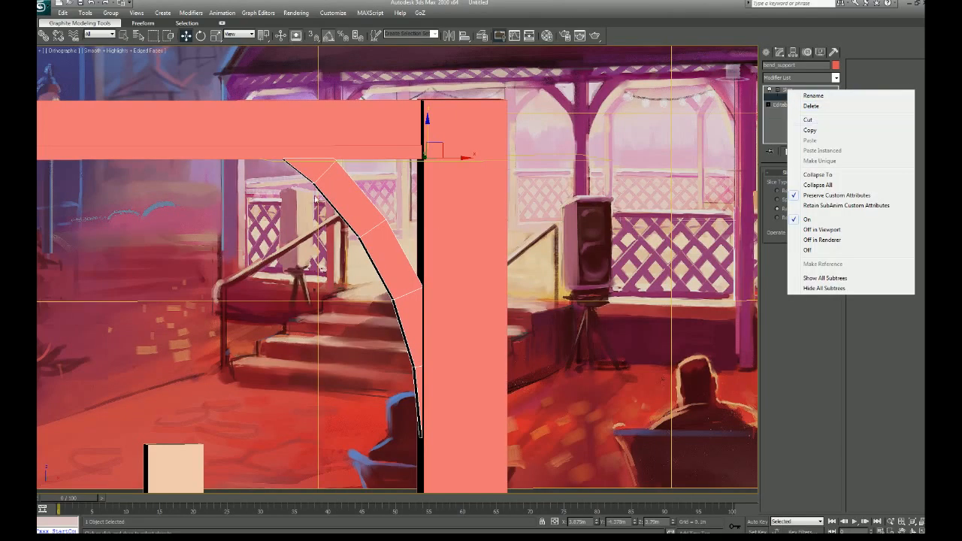
{"action": "left_click", "coordinate": [810, 130]}
{"action": "right_click", "coordinate": [799, 96]}
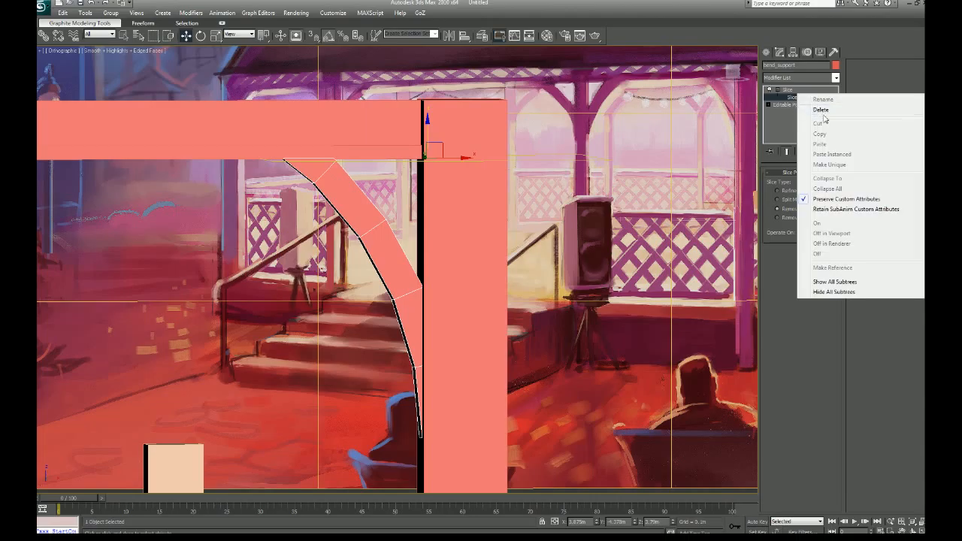
{"action": "left_click", "coordinate": [794, 91]}
{"action": "right_click", "coordinate": [794, 89]}
{"action": "left_click", "coordinate": [819, 136]}
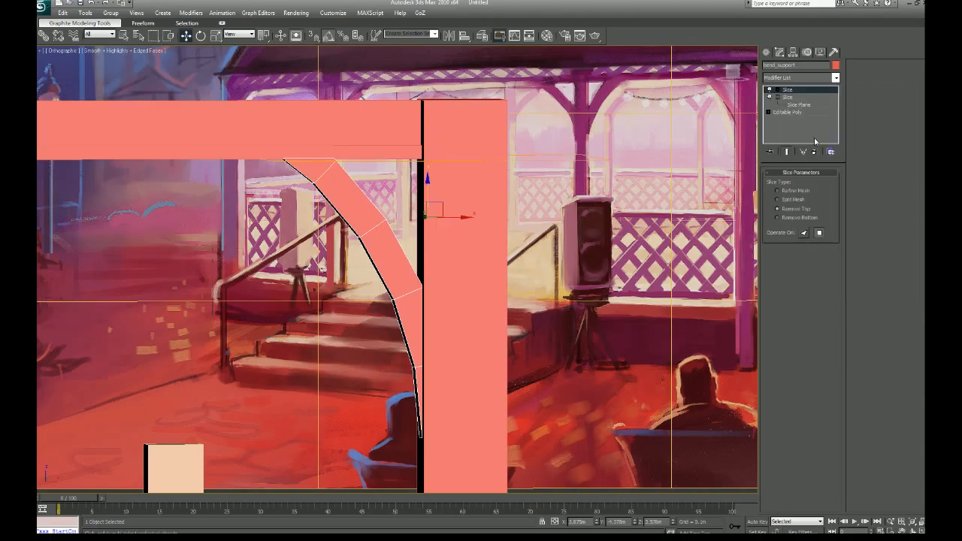
- Rotate the duplicate Slice modifier's plane to vertical, parallel to the post's inner face
{"action": "left_click", "coordinate": [777, 91]}
{"action": "left_click", "coordinate": [794, 98]}
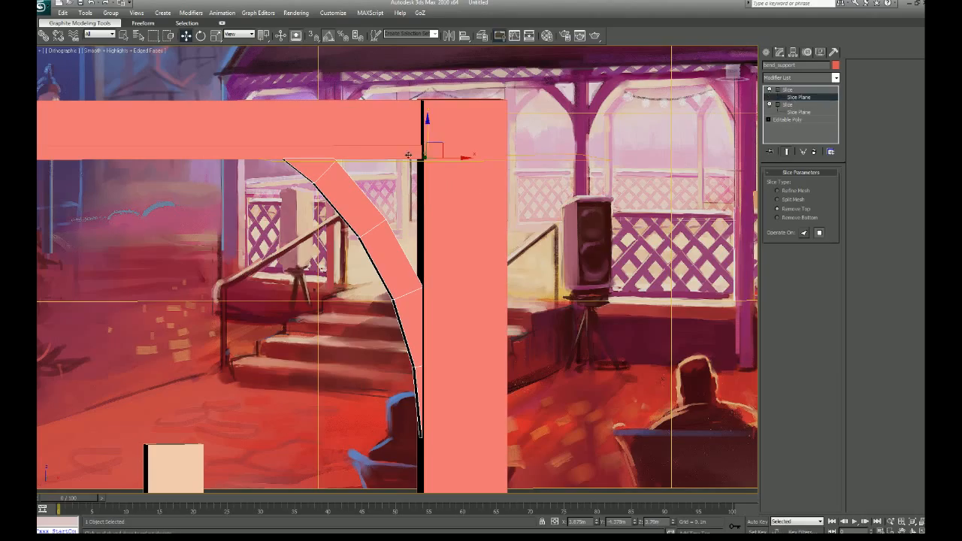
{"action": "left_click", "coordinate": [201, 35]}
{"action": "left_click_drag", "start_coordinate": [456, 137], "coordinate": [460, 177]}
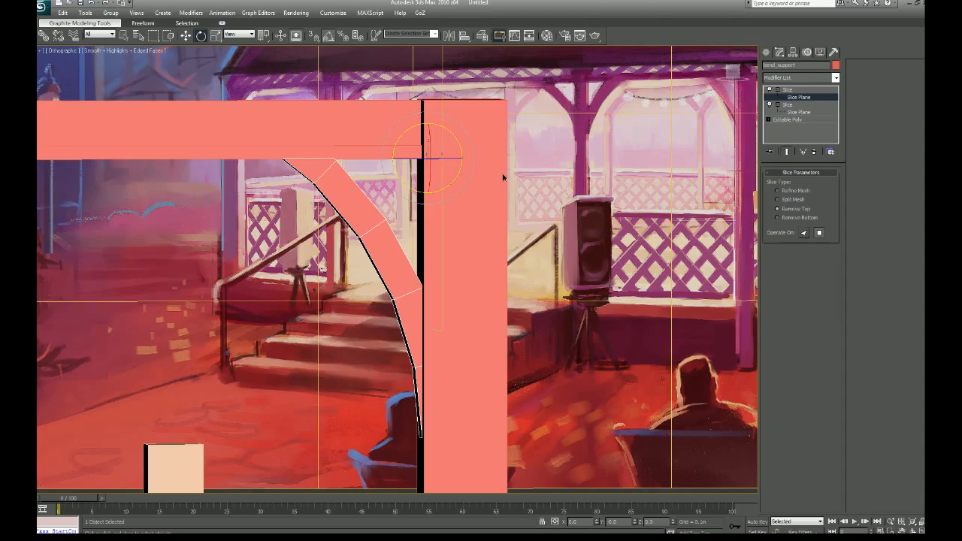
- Move the vertical slice plane along X toward the post's inner face, using wireframe display
{"action": "scroll", "coordinate": [498, 174], "scroll_direction": "up", "scroll_amount": 4}
{"action": "left_click", "coordinate": [184, 36]}
{"action": "left_click_drag", "start_coordinate": [464, 123], "coordinate": [460, 123]}
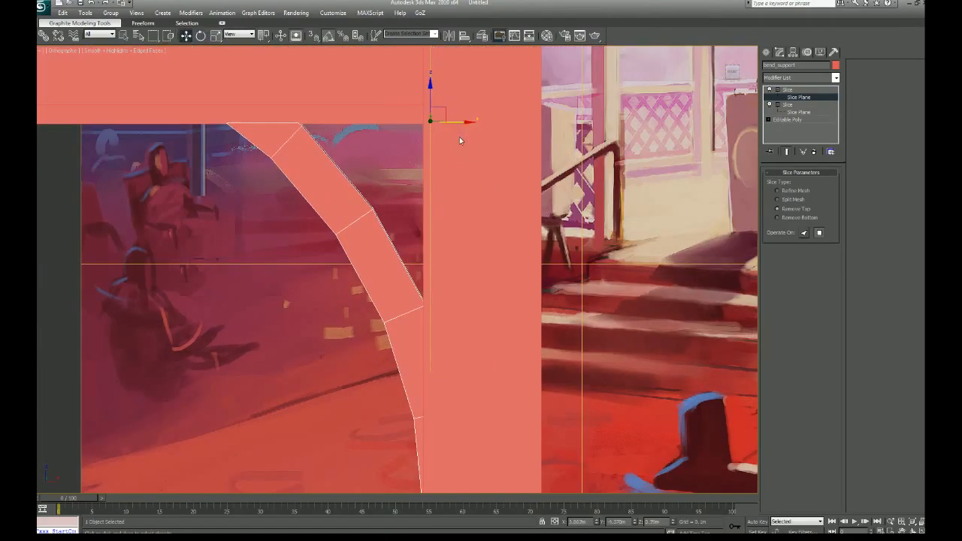
{"action": "key", "text": "F3"}
{"action": "left_click_drag", "start_coordinate": [453, 122], "coordinate": [452, 121]}
- Inspect the cut where the support meets the post and fine-tune the vertical slice plane's X position against the post's edge
{"action": "middle_click_drag", "start_coordinate": [491, 217], "coordinate": [472, 232], "text": "alt"}
{"action": "middle_click_drag", "start_coordinate": [473, 232], "coordinate": [449, 177]}
{"action": "scroll", "coordinate": [448, 177], "scroll_direction": "up", "scroll_amount": 5}
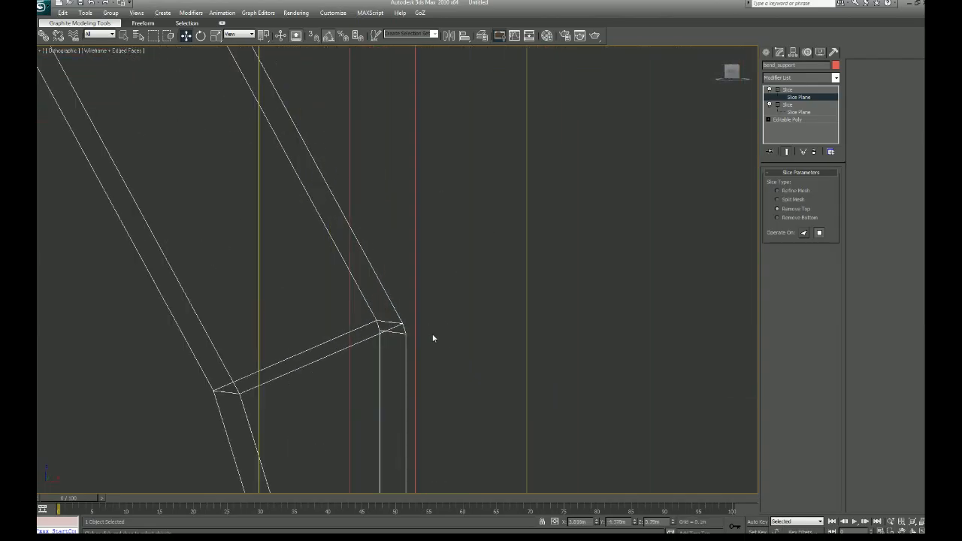
{"action": "scroll", "coordinate": [422, 324], "scroll_direction": "down", "scroll_amount": 3}
{"action": "middle_click_drag", "start_coordinate": [434, 324], "coordinate": [438, 331], "text": "alt"}
{"action": "middle_click_drag", "start_coordinate": [438, 201], "coordinate": [445, 412]}
{"action": "middle_click_drag", "start_coordinate": [466, 258], "coordinate": [471, 226], "text": "alt"}
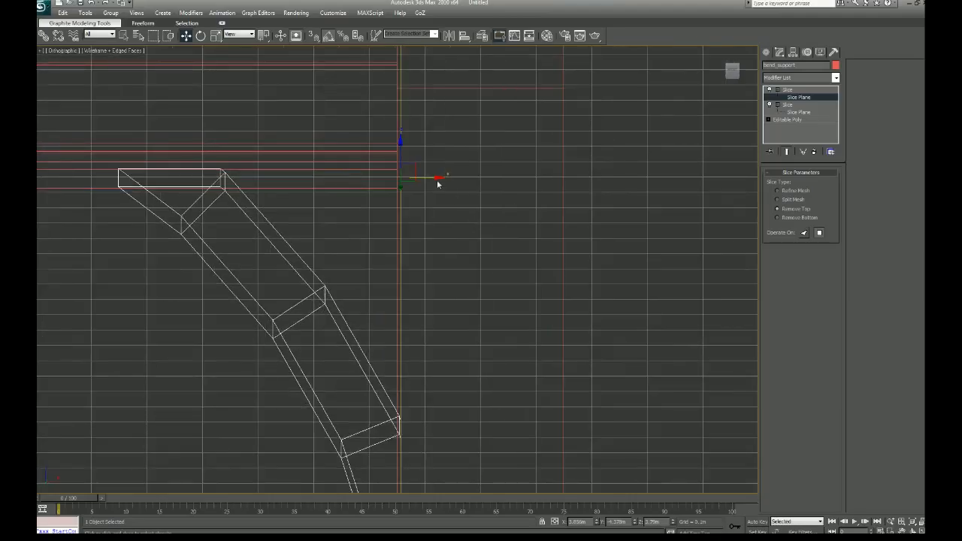
{"action": "left_click_drag", "start_coordinate": [434, 178], "coordinate": [434, 178]}
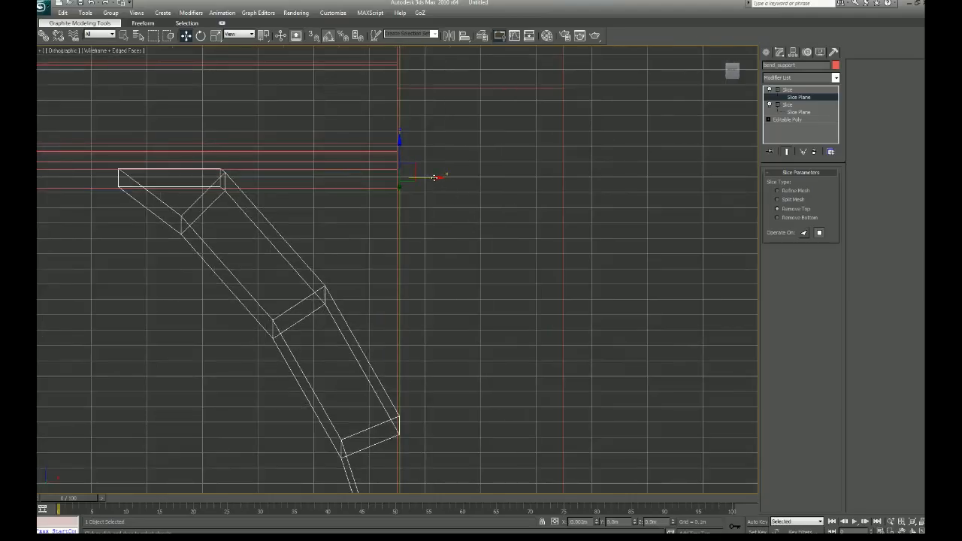
- Collapse the bent support's whole modifier stack, including both Slice modifiers, into an Editable Poly
{"action": "right_click", "coordinate": [796, 128]}
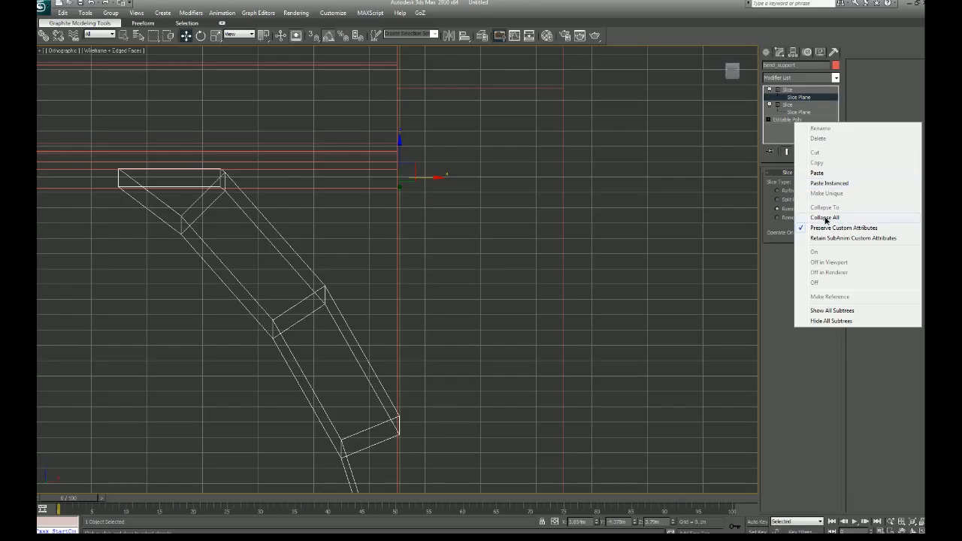
{"action": "left_click", "coordinate": [816, 216]}
{"action": "scroll", "coordinate": [601, 338], "scroll_direction": "up", "scroll_amount": 5}
{"action": "scroll", "coordinate": [543, 350], "scroll_direction": "up", "scroll_amount": 3}
{"action": "scroll", "coordinate": [491, 286], "scroll_direction": "up", "scroll_amount": 3}
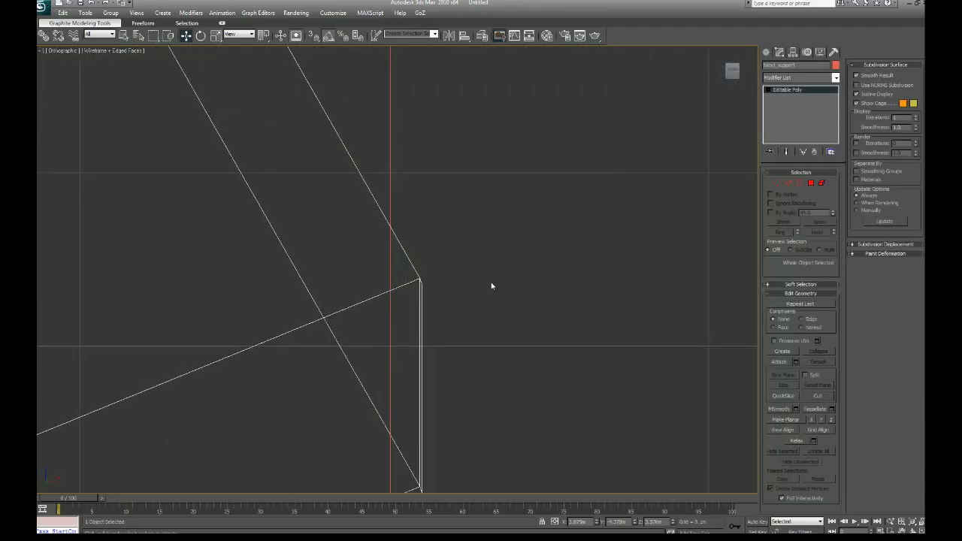
- Target-weld the nearly coincident vertices at the outer corner where the bent support meets the post
{"action": "left_click", "coordinate": [779, 183]}
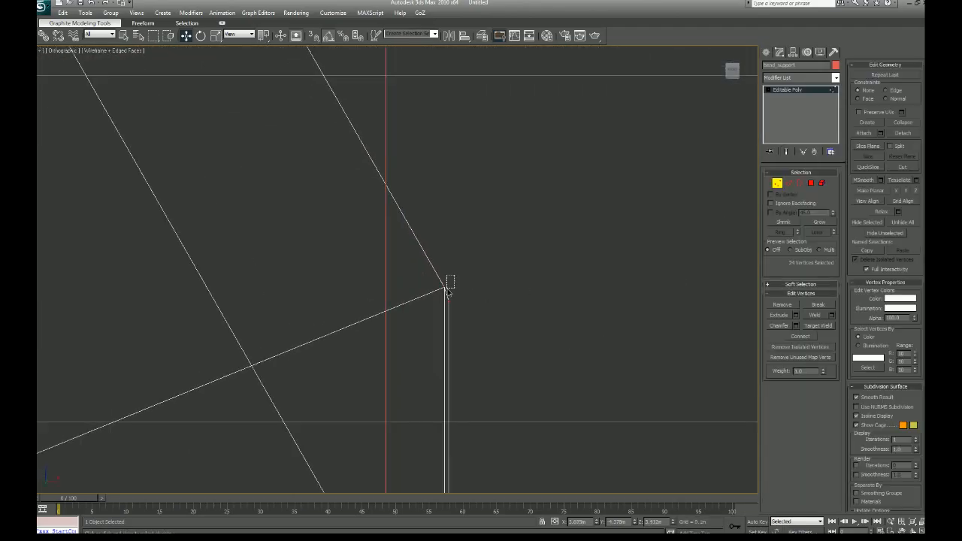
{"action": "scroll", "coordinate": [581, 333], "scroll_direction": "down", "scroll_amount": 4}
{"action": "mouse_move", "coordinate": [578, 331]}
{"action": "middle_mouse_down", "text": "alt"}
{"action": "mouse_move", "coordinate": [589, 342]}
{"action": "mouse_move", "coordinate": [568, 343]}
{"action": "middle_mouse_up", "text": "alt"}
{"action": "left_click", "coordinate": [495, 335]}
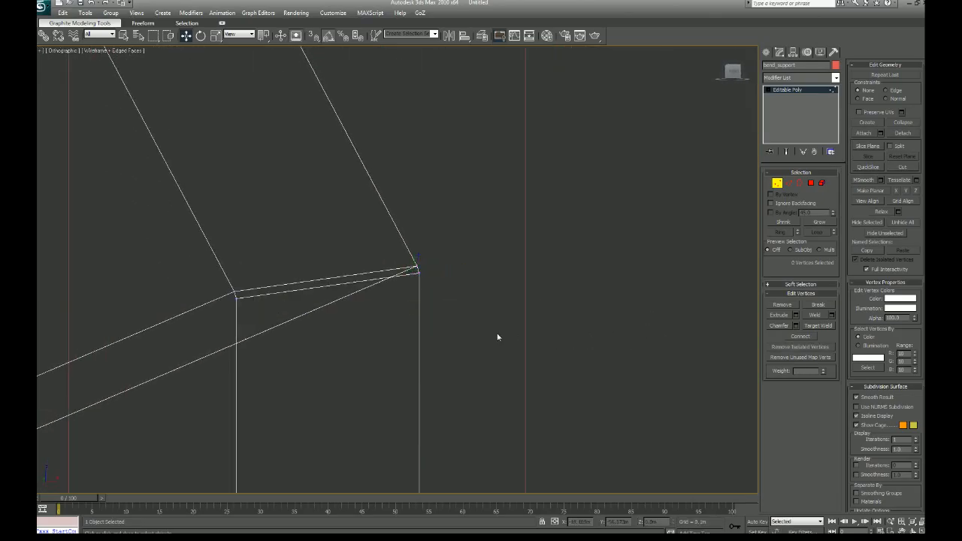
{"action": "left_click", "coordinate": [821, 325]}
{"action": "left_click", "coordinate": [418, 266]}
{"action": "left_click", "coordinate": [235, 293]}
{"action": "scroll", "coordinate": [389, 378], "scroll_direction": "down", "scroll_amount": 6}
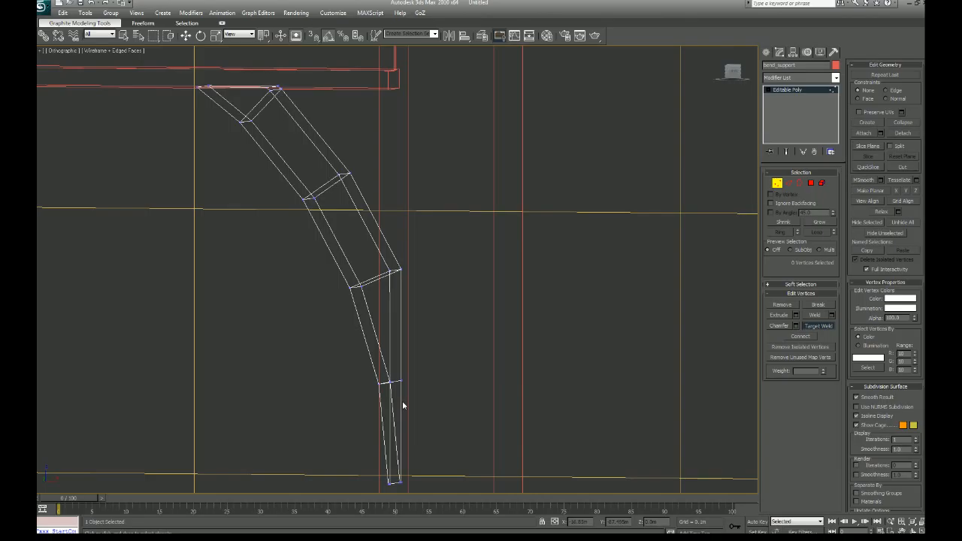
- Examine the sliced top end of the bent support beneath the rail, comparing wireframe and shaded display
{"action": "middle_click_drag", "start_coordinate": [376, 305], "coordinate": [427, 442]}
{"action": "middle_click_drag", "start_coordinate": [376, 328], "coordinate": [437, 448]}
{"action": "scroll", "coordinate": [411, 358], "scroll_direction": "up", "scroll_amount": 5}
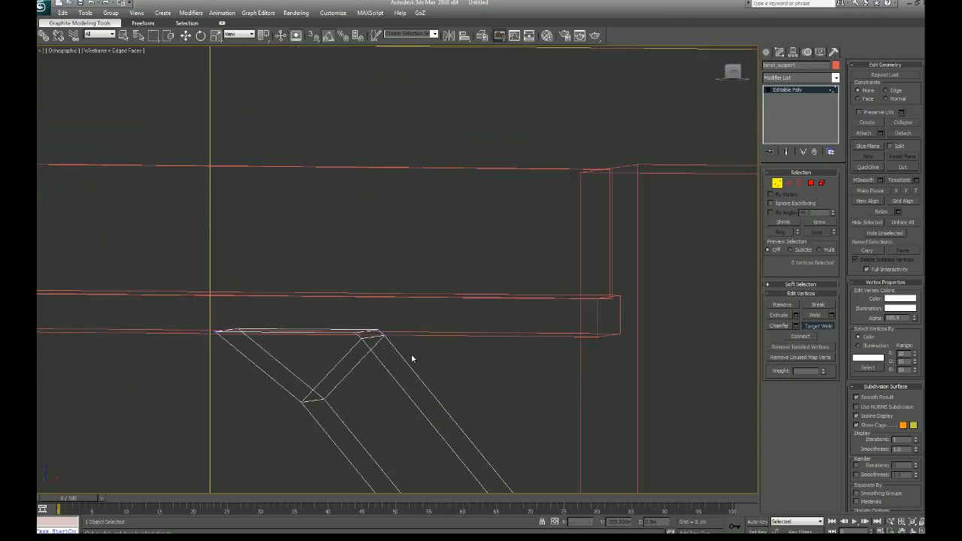
{"action": "scroll", "coordinate": [411, 359], "scroll_direction": "up", "scroll_amount": 5}
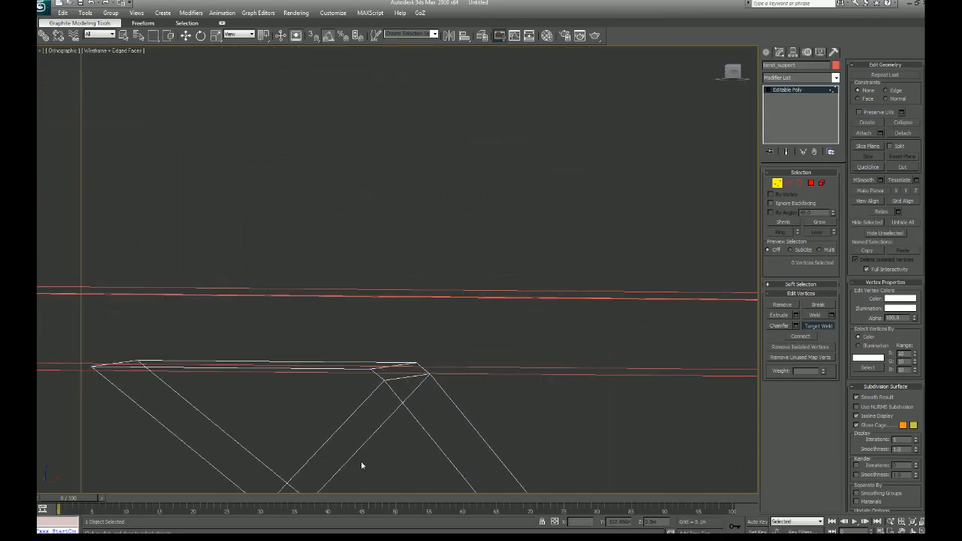
{"action": "middle_click_drag", "start_coordinate": [362, 466], "coordinate": [366, 369]}
{"action": "middle_click_drag", "start_coordinate": [366, 369], "coordinate": [382, 350], "text": "alt"}
{"action": "middle_click_drag", "start_coordinate": [397, 277], "coordinate": [455, 324], "text": "alt"}
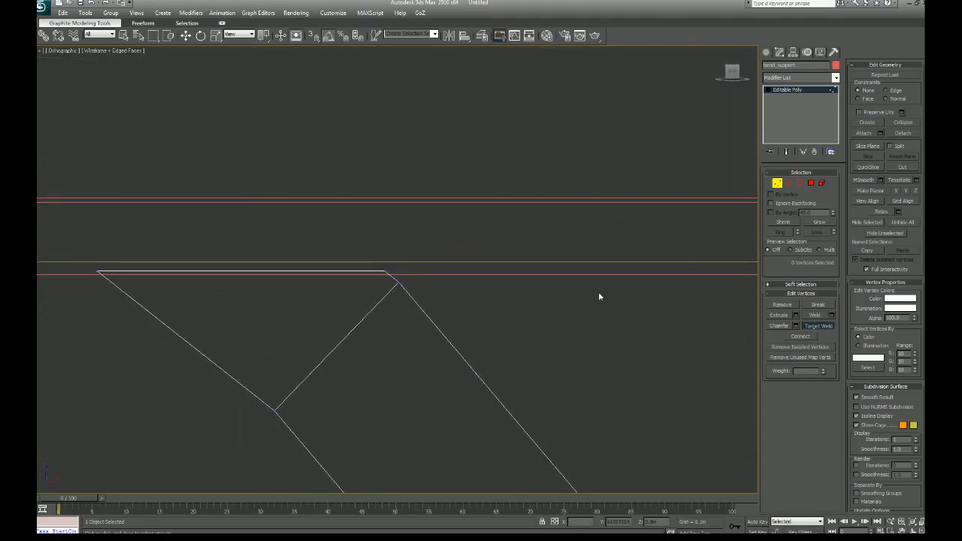
{"action": "left_click", "coordinate": [775, 184]}
{"action": "mouse_move", "coordinate": [594, 359]}
{"action": "middle_mouse_down"}
{"action": "mouse_move", "coordinate": [589, 339]}
{"action": "mouse_move", "coordinate": [562, 340]}
{"action": "middle_mouse_up"}
{"action": "key", "text": "F3"}
{"action": "key", "text": "F3"}
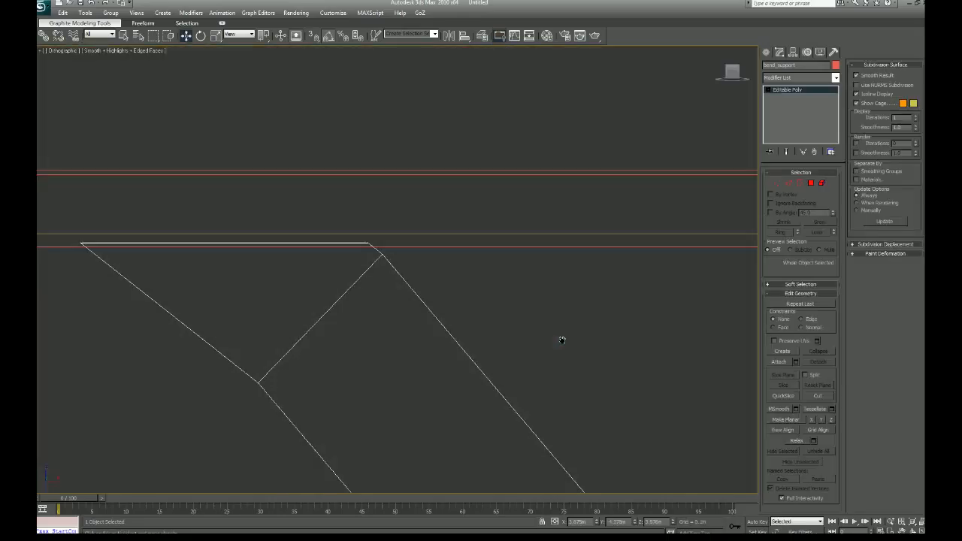
{"action": "left_click", "coordinate": [776, 183]}
{"action": "middle_click_drag", "start_coordinate": [110, 247], "coordinate": [131, 267], "text": "alt"}
{"action": "left_click_drag", "start_coordinate": [120, 261], "coordinate": [93, 290]}
{"action": "left_click", "coordinate": [397, 273], "text": "ctrl"}
{"action": "left_click", "coordinate": [366, 247]}
{"action": "left_click_drag", "start_coordinate": [125, 230], "coordinate": [89, 252]}
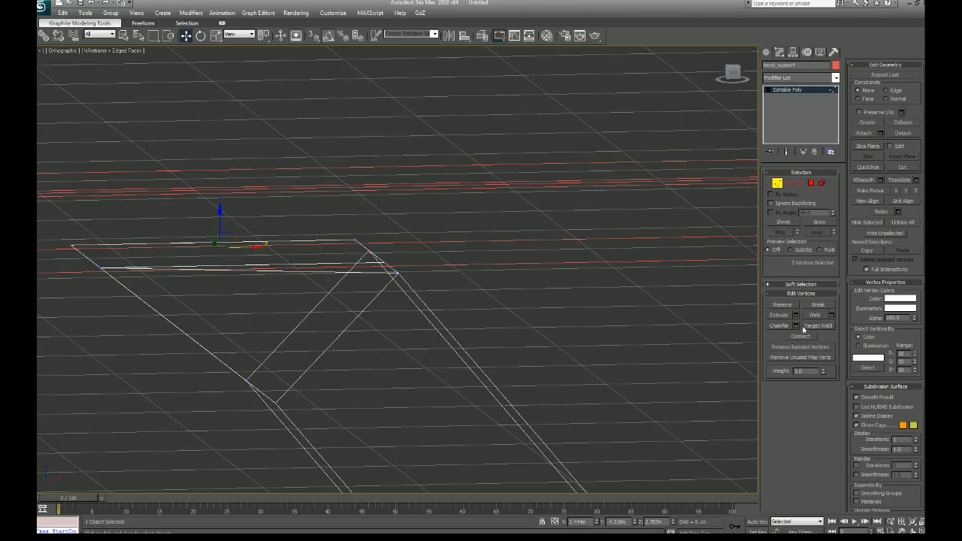
- Delete the polygons forming the uneven top end of the bent support, including the small corner face and side slivers
{"action": "left_click", "coordinate": [811, 183]}
{"action": "left_click", "coordinate": [479, 376]}
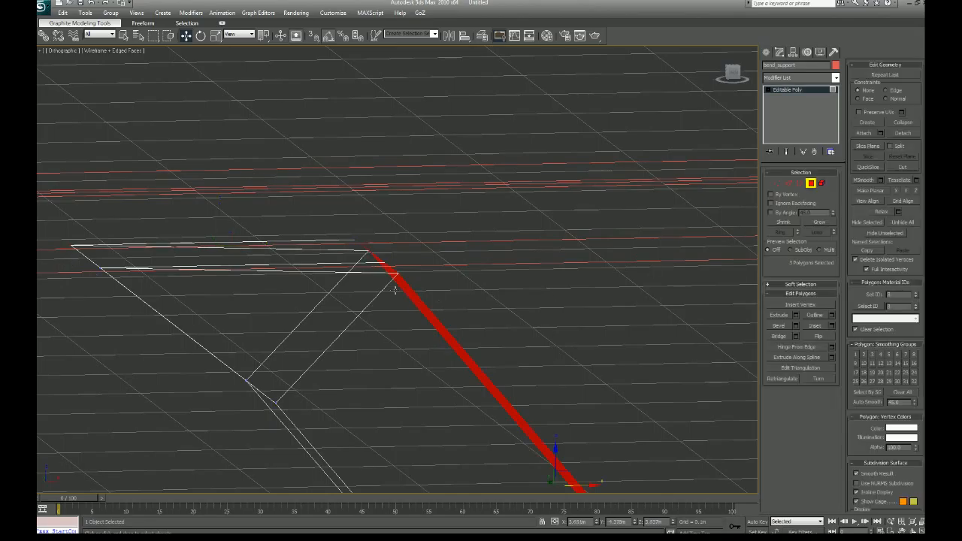
{"action": "left_click", "coordinate": [375, 273]}
{"action": "middle_click_drag", "start_coordinate": [382, 281], "coordinate": [398, 259], "text": "alt"}
{"action": "left_click", "coordinate": [398, 259], "text": "ctrl"}
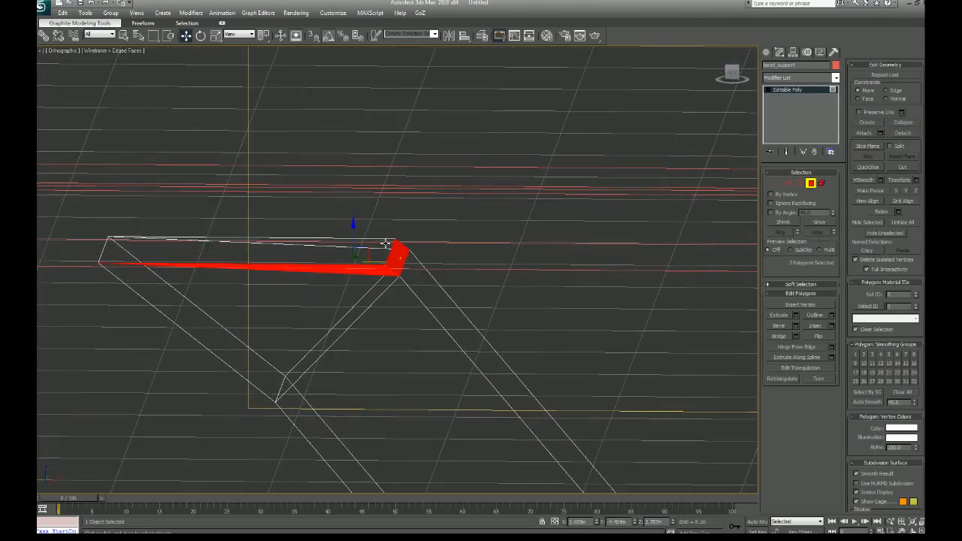
{"action": "left_click", "coordinate": [385, 244], "text": "ctrl"}
{"action": "key", "text": "Delete"}
{"action": "key", "text": "F3"}
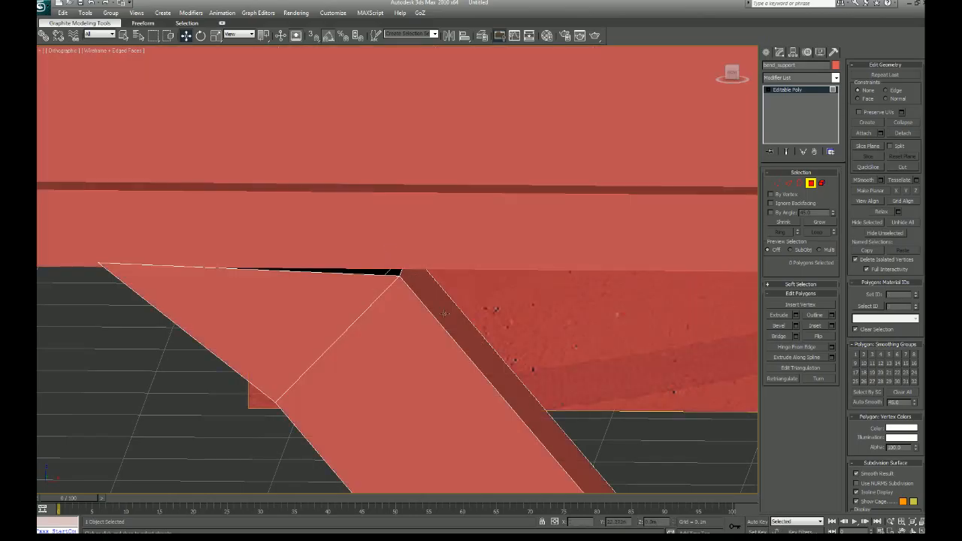
{"action": "left_click", "coordinate": [812, 184]}
{"action": "middle_click_drag", "start_coordinate": [541, 363], "coordinate": [637, 314]}
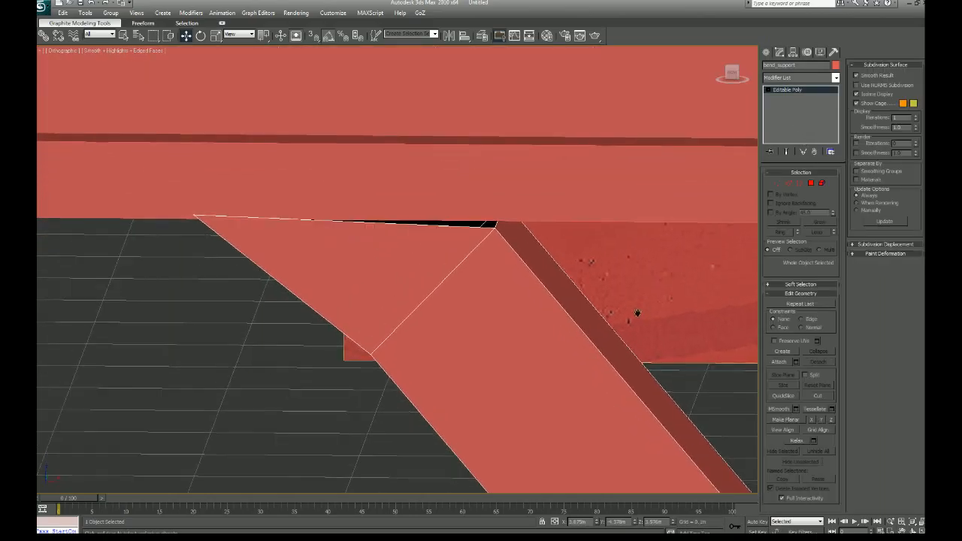
- Select the open border at the support's top end and make it planar in Z
{"action": "left_click", "coordinate": [801, 184]}
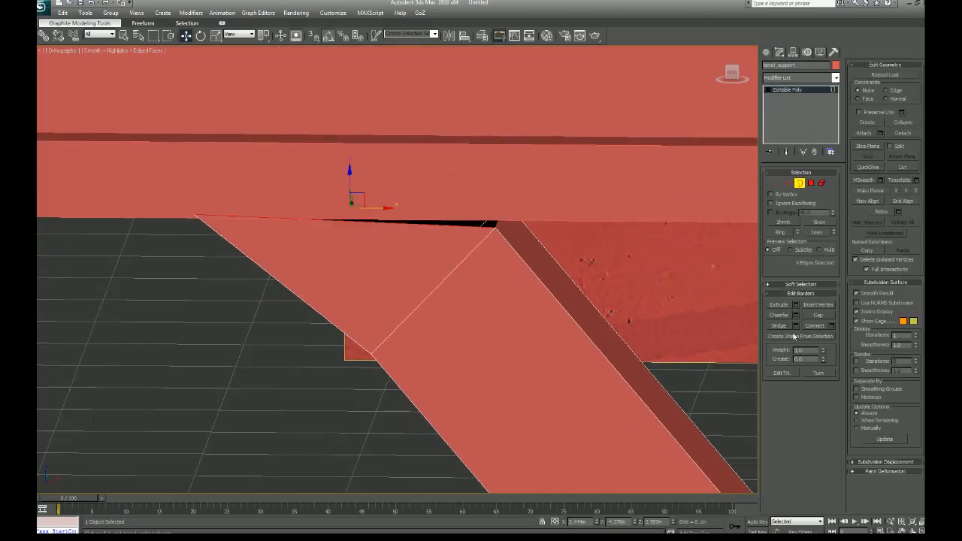
{"action": "left_click", "coordinate": [915, 192]}
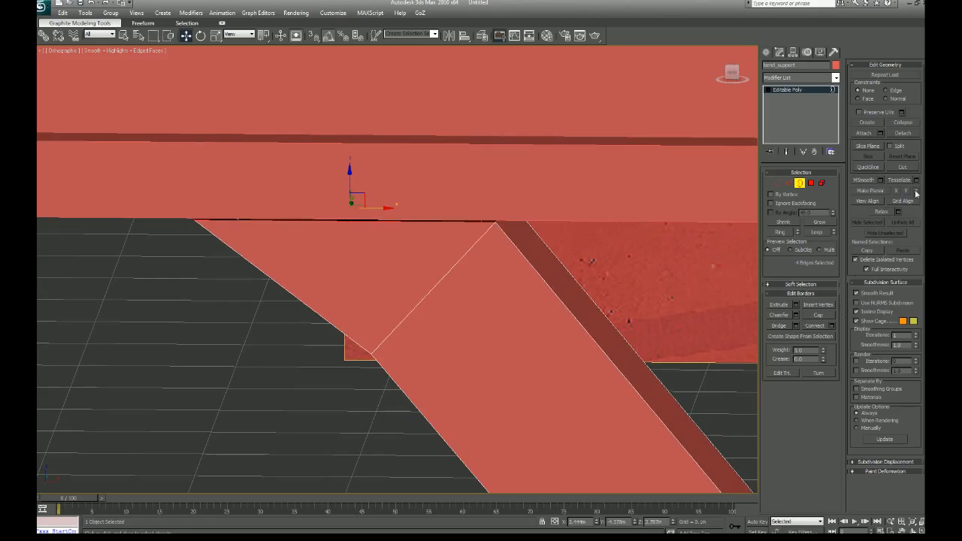
{"action": "middle_click_drag", "start_coordinate": [450, 357], "coordinate": [500, 345], "text": "alt"}
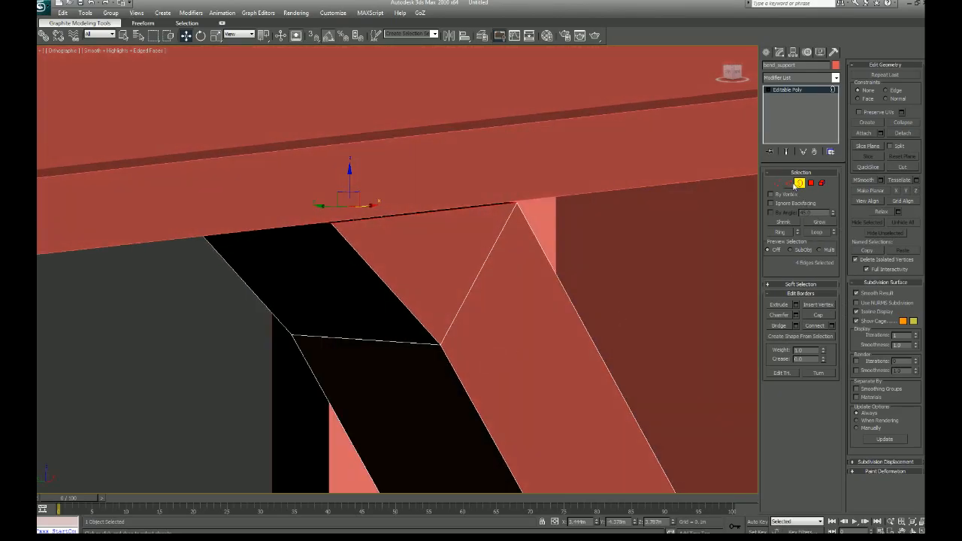
{"action": "left_click", "coordinate": [798, 185]}
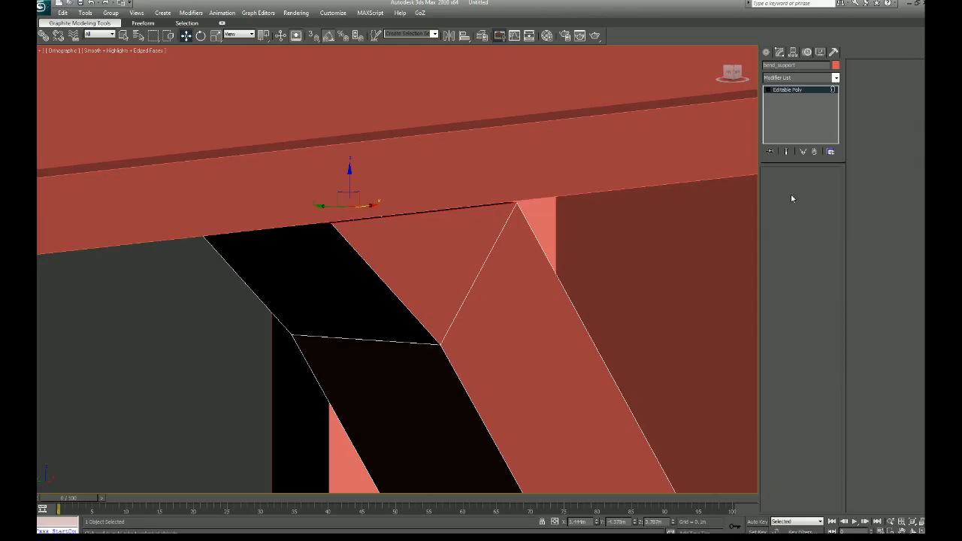
{"action": "scroll", "coordinate": [596, 393], "scroll_direction": "down", "scroll_amount": 6}
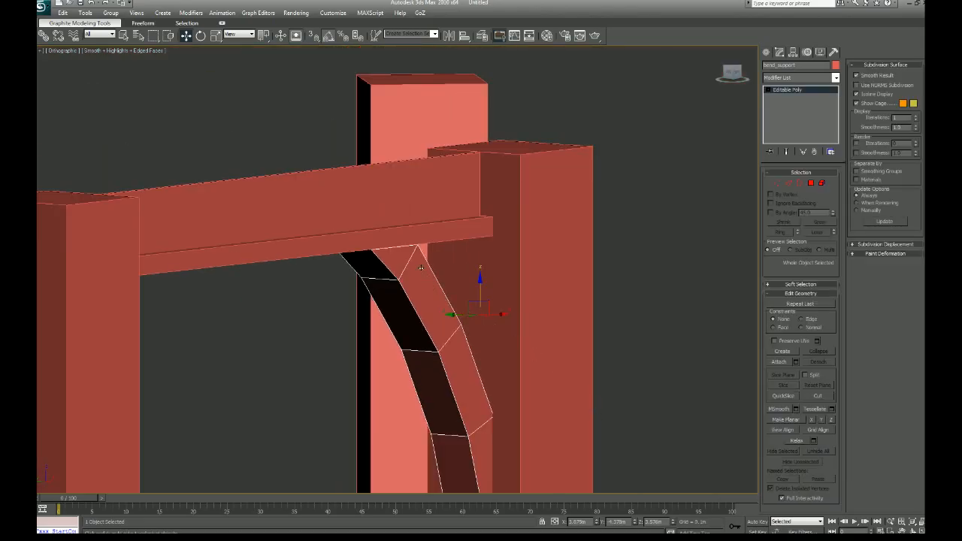
- Scale the bent support slightly narrower along Y and nudge it up against the underside of the rail
{"action": "left_click", "coordinate": [217, 37]}
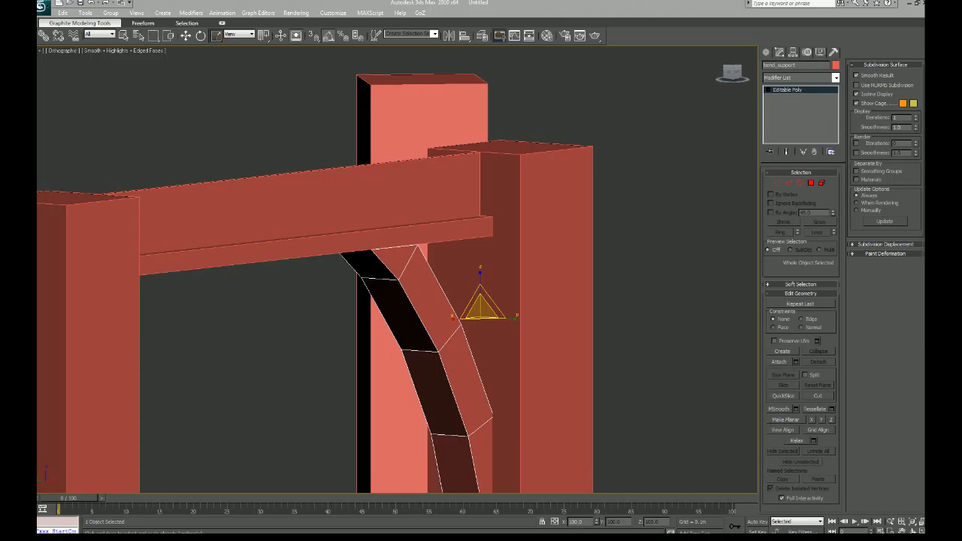
{"action": "left_click", "coordinate": [187, 35]}
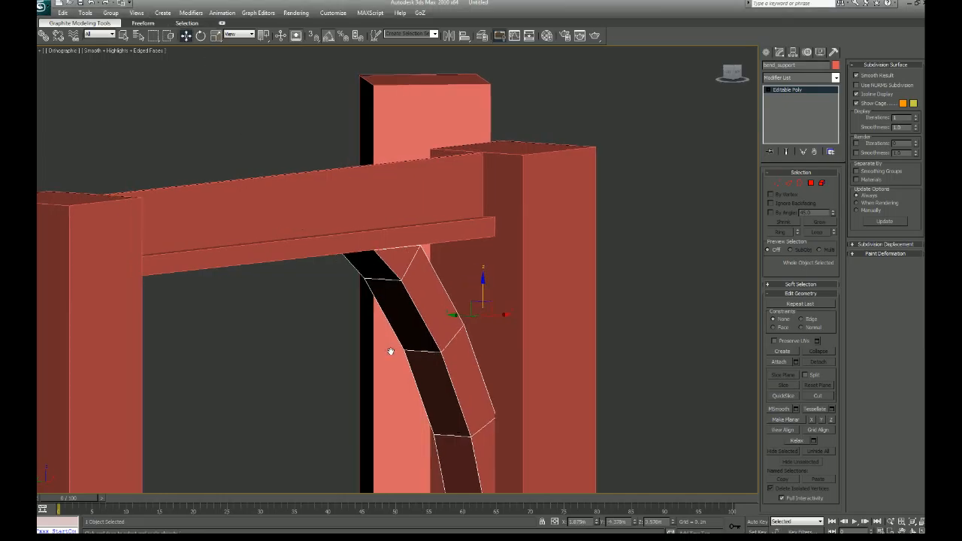
{"action": "middle_click_drag", "start_coordinate": [452, 334], "coordinate": [402, 274]}
{"action": "scroll", "coordinate": [402, 274], "scroll_direction": "up", "scroll_amount": 2}
{"action": "left_click", "coordinate": [216, 36]}
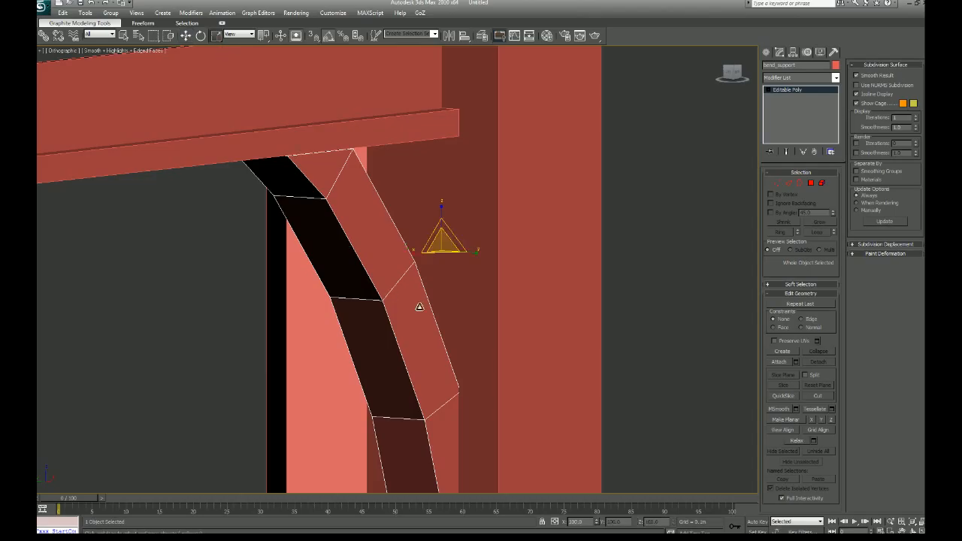
{"action": "left_click_drag", "start_coordinate": [477, 252], "coordinate": [473, 251]}
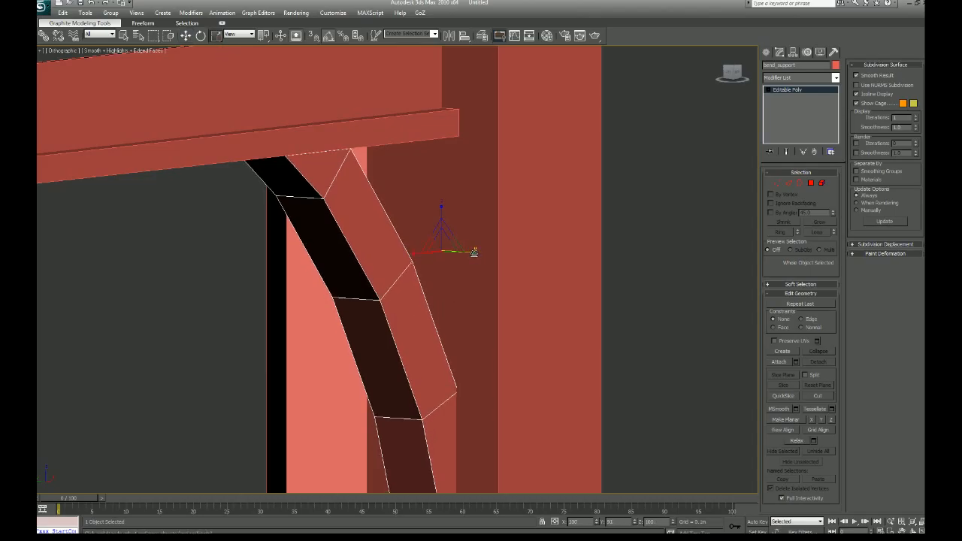
{"action": "left_click", "coordinate": [186, 36]}
{"action": "mouse_move", "coordinate": [443, 226]}
{"action": "middle_mouse_down", "text": "alt"}
{"action": "mouse_move", "coordinate": [502, 221]}
{"action": "mouse_move", "coordinate": [466, 202]}
{"action": "mouse_move", "coordinate": [437, 210]}
{"action": "mouse_move", "coordinate": [447, 217]}
{"action": "mouse_move", "coordinate": [451, 194]}
{"action": "middle_mouse_up", "text": "alt"}
{"action": "left_click_drag", "start_coordinate": [452, 194], "coordinate": [452, 193]}
{"action": "middle_click_drag", "start_coordinate": [479, 253], "coordinate": [510, 273], "text": "alt"}
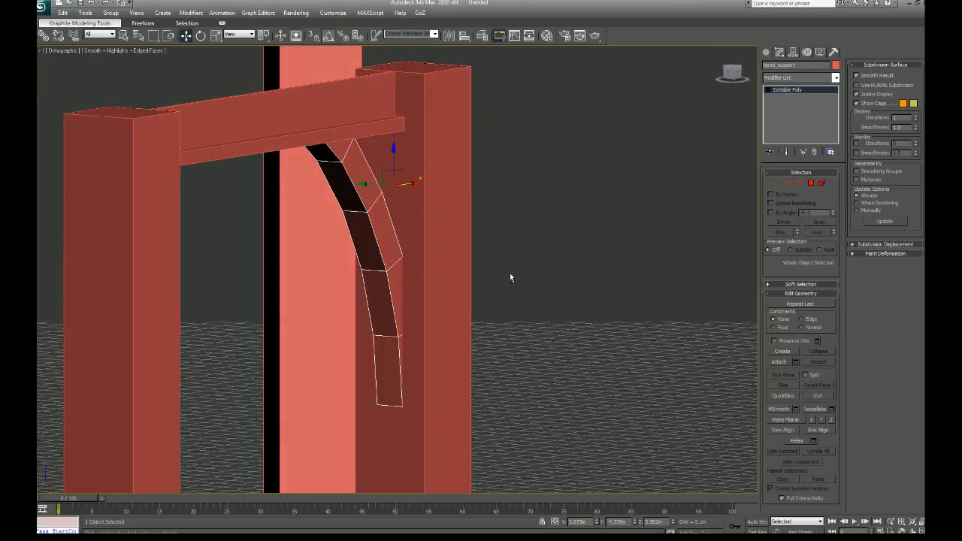
- Examine the support's lower end and how its edges meet the post
{"action": "scroll", "coordinate": [509, 275], "scroll_direction": "up", "scroll_amount": 2}
{"action": "middle_click_drag", "start_coordinate": [481, 413], "coordinate": [417, 296]}
{"action": "middle_click_drag", "start_coordinate": [371, 270], "coordinate": [417, 278]}
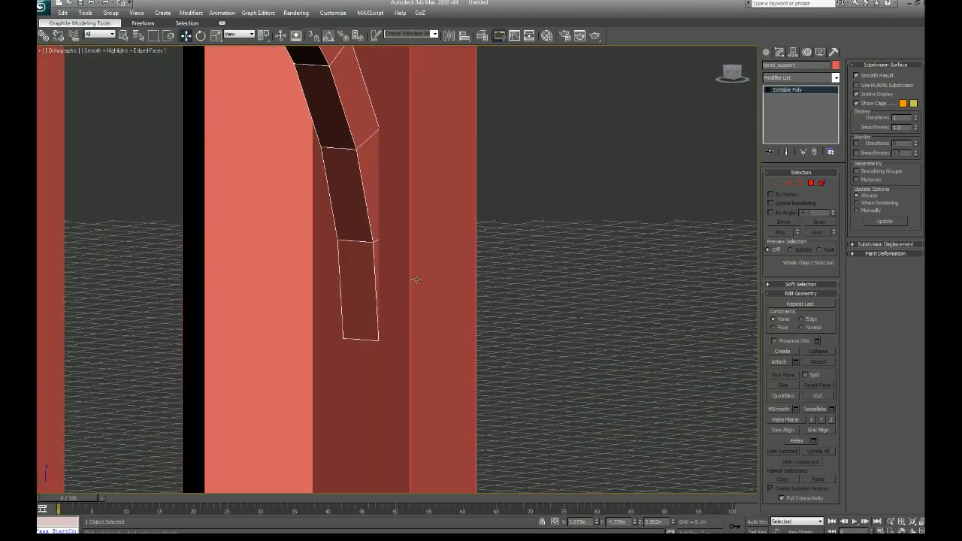
{"action": "scroll", "coordinate": [407, 265], "scroll_direction": "up", "scroll_amount": 5}
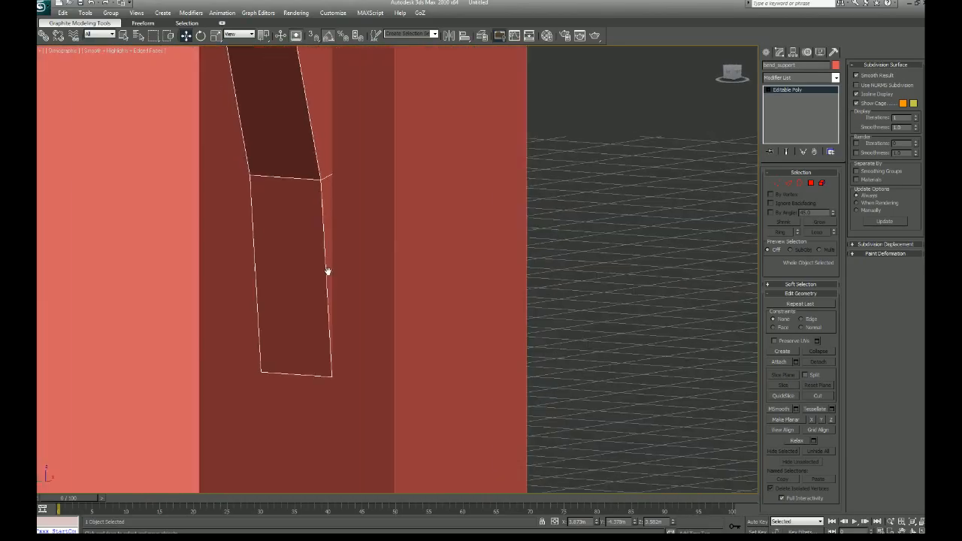
{"action": "scroll", "coordinate": [375, 263], "scroll_direction": "up", "scroll_amount": 2}
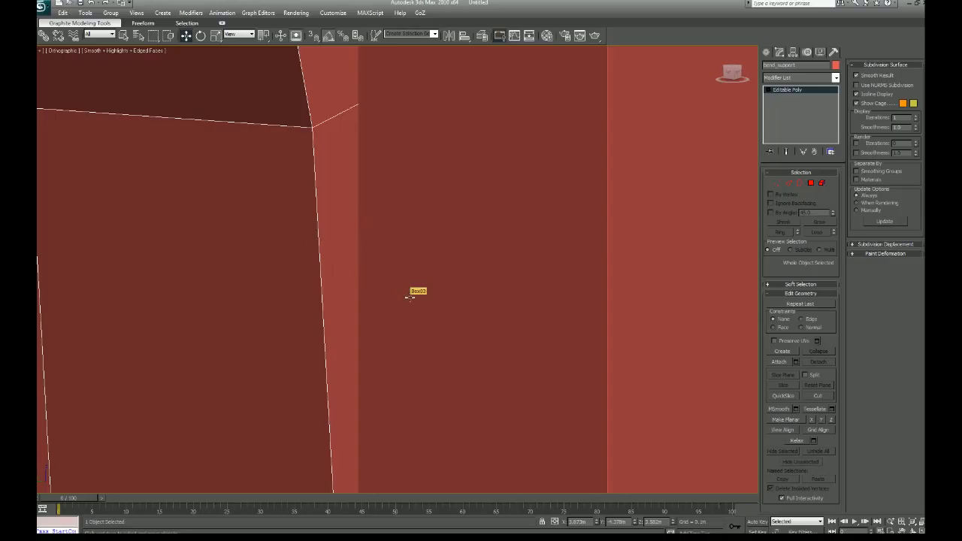
{"action": "scroll", "coordinate": [435, 283], "scroll_direction": "down", "scroll_amount": 2}
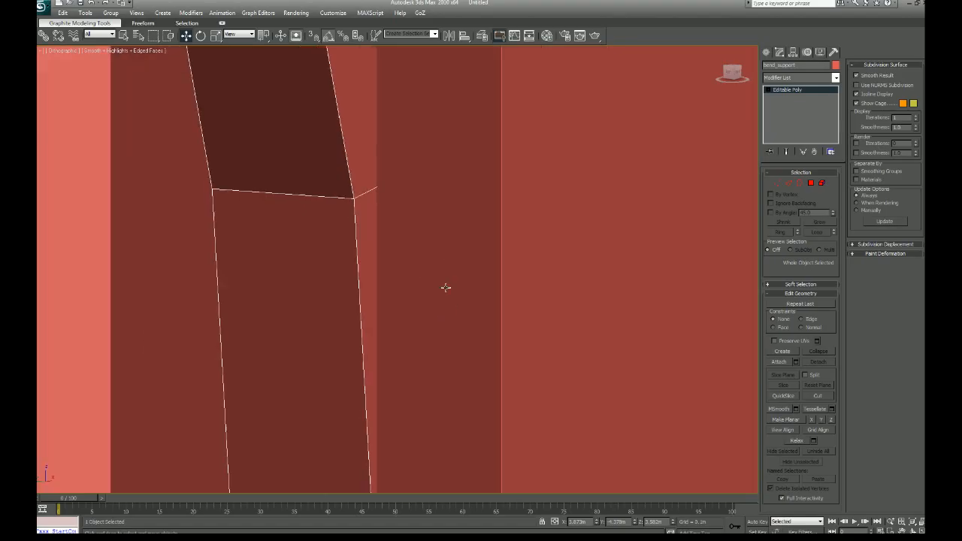
{"action": "scroll", "coordinate": [454, 265], "scroll_direction": "down", "scroll_amount": 2}
{"action": "middle_click_drag", "start_coordinate": [450, 288], "coordinate": [433, 102]}
{"action": "scroll", "coordinate": [408, 256], "scroll_direction": "up", "scroll_amount": 6}
{"action": "middle_click_drag", "start_coordinate": [394, 384], "coordinate": [453, 333]}
{"action": "scroll", "coordinate": [269, 398], "scroll_direction": "up", "scroll_amount": 4}
{"action": "middle_click_drag", "start_coordinate": [269, 398], "coordinate": [520, 308]}
{"action": "scroll", "coordinate": [498, 230], "scroll_direction": "down", "scroll_amount": 2}
- Select the post-and-rail frame beside the support and add a Slice modifier to it
{"action": "left_click", "coordinate": [487, 226]}
{"action": "scroll", "coordinate": [421, 206], "scroll_direction": "down", "scroll_amount": 5}
{"action": "middle_click_drag", "start_coordinate": [420, 207], "coordinate": [459, 230]}
{"action": "scroll", "coordinate": [451, 236], "scroll_direction": "down", "scroll_amount": 4}
{"action": "scroll", "coordinate": [449, 242], "scroll_direction": "up", "scroll_amount": 5}
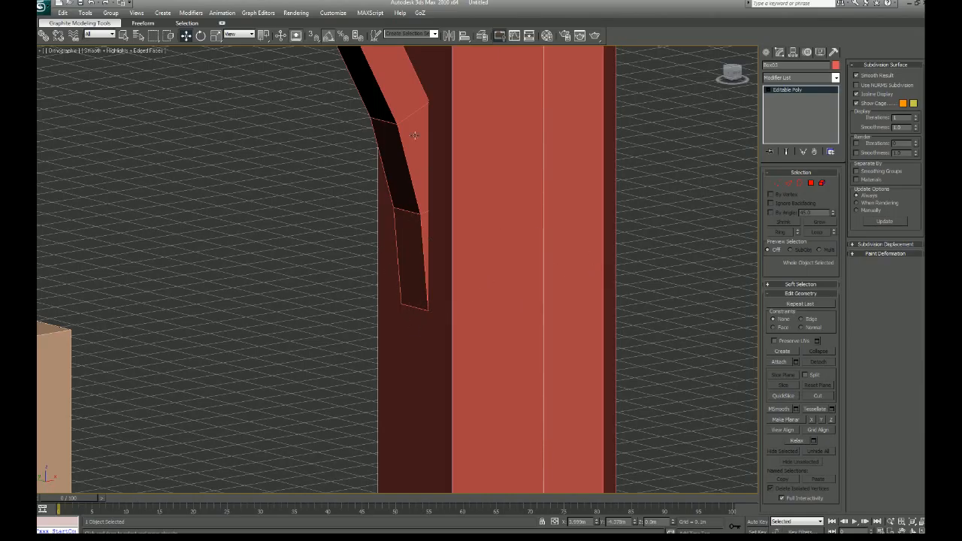
{"action": "scroll", "coordinate": [529, 227], "scroll_direction": "down", "scroll_amount": 3}
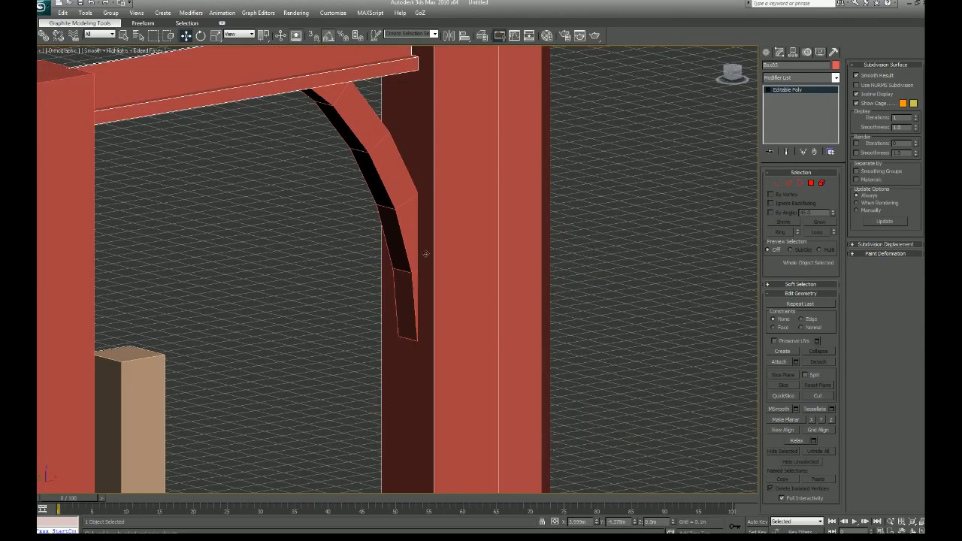
{"action": "scroll", "coordinate": [425, 254], "scroll_direction": "up", "scroll_amount": 3}
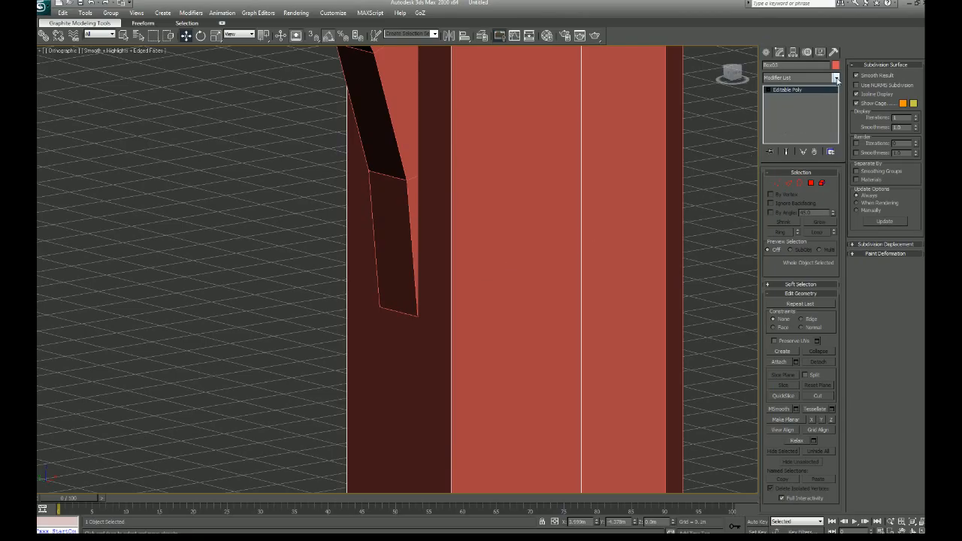
{"action": "left_click", "coordinate": [835, 77]}
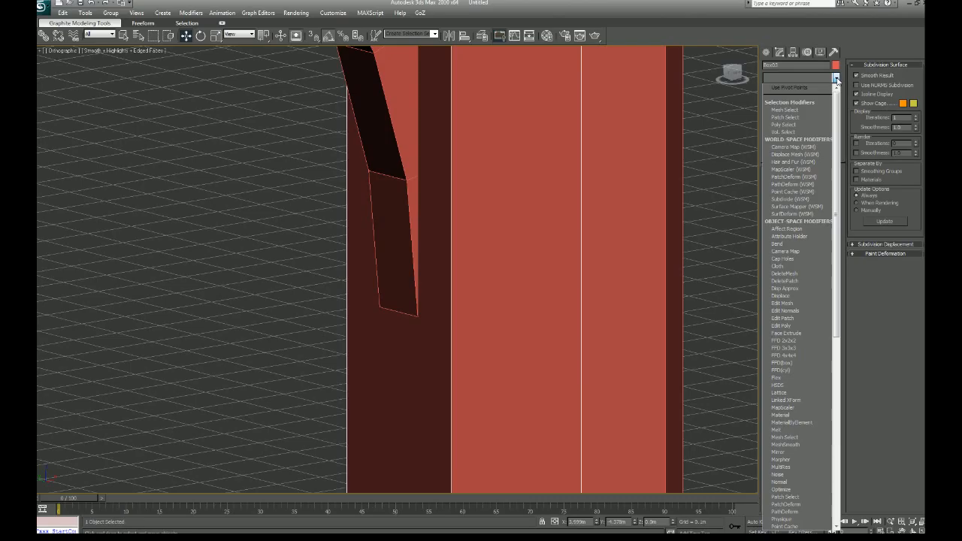
{"action": "type", "text": "sl"}
{"action": "key", "text": "Return"}
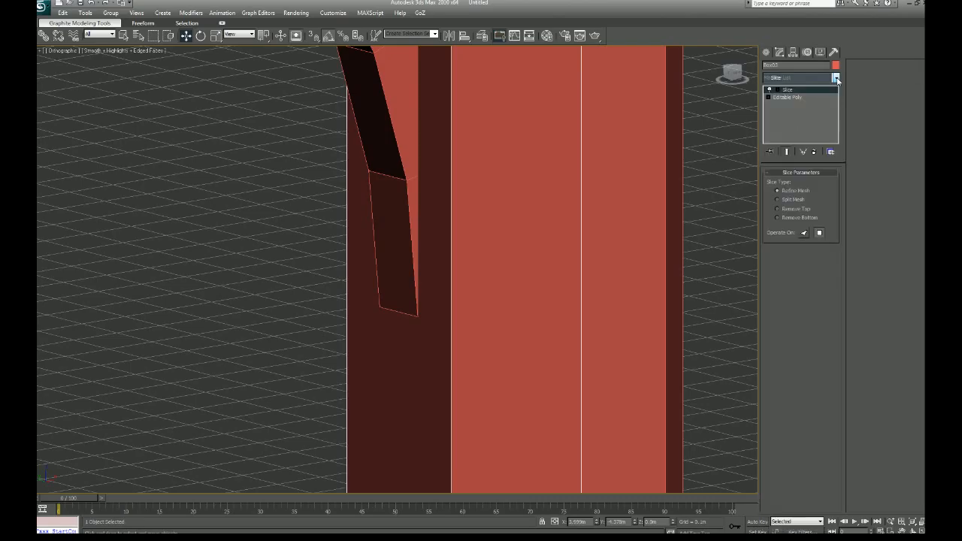
- Raise the slice plane along the post until its cut meets the lower end of the bent support
{"action": "left_click", "coordinate": [790, 100]}
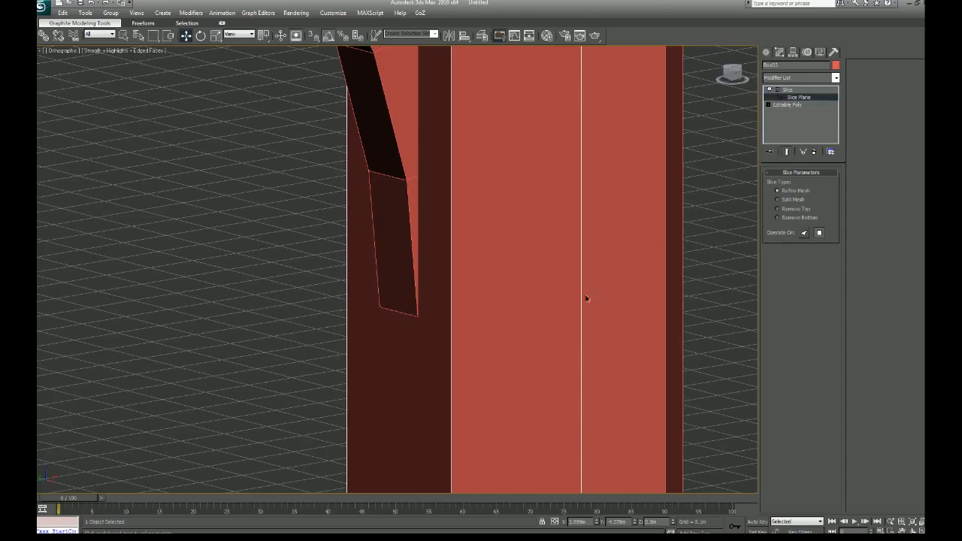
{"action": "key", "text": "p"}
{"action": "scroll", "coordinate": [593, 281], "scroll_direction": "down", "scroll_amount": 2}
{"action": "scroll", "coordinate": [550, 334], "scroll_direction": "up", "scroll_amount": 3}
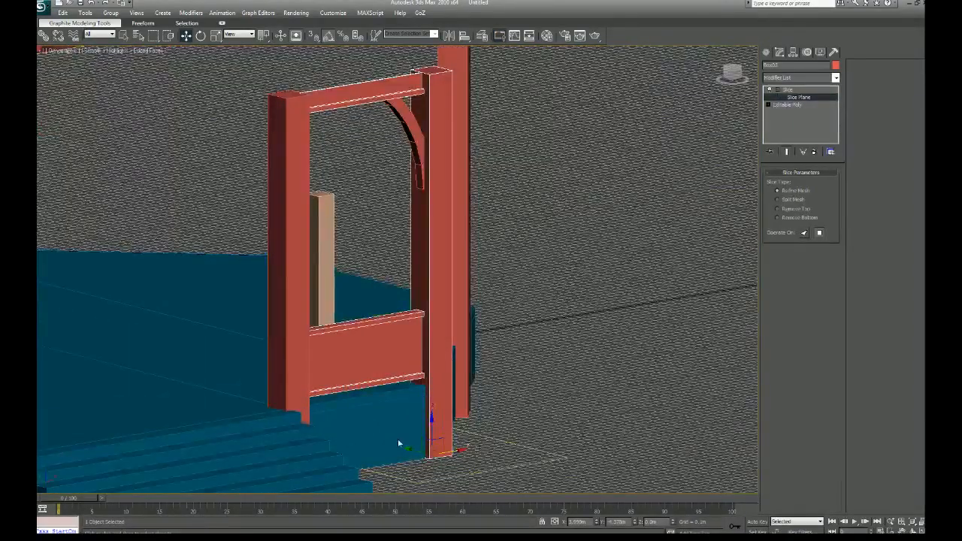
{"action": "left_click_drag", "start_coordinate": [431, 430], "coordinate": [469, 156]}
{"action": "key", "text": "u"}
{"action": "scroll", "coordinate": [474, 296], "scroll_direction": "up", "scroll_amount": 8}
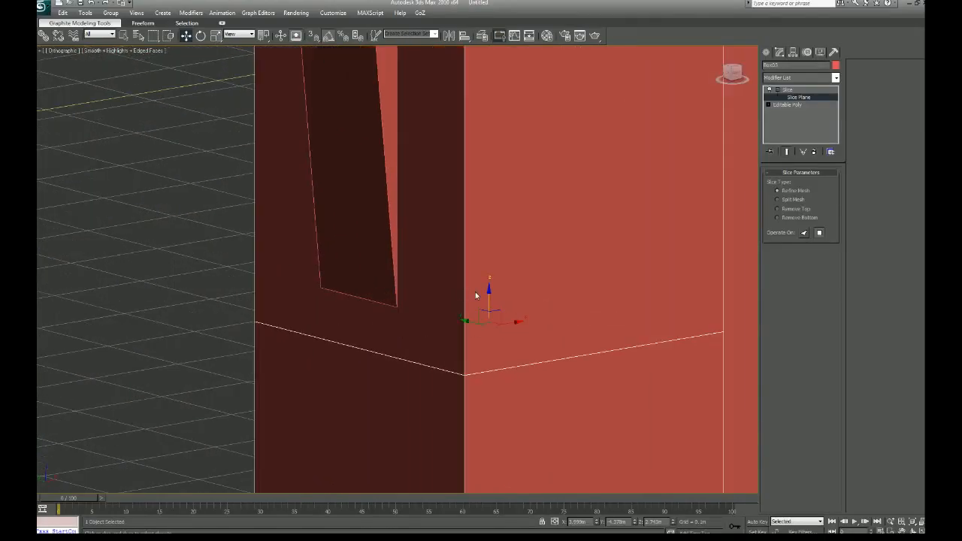
{"action": "left_click_drag", "start_coordinate": [490, 294], "coordinate": [491, 244]}
{"action": "middle_click_drag", "start_coordinate": [491, 244], "coordinate": [554, 331], "text": "alt"}
{"action": "scroll", "coordinate": [486, 329], "scroll_direction": "down", "scroll_amount": 4}
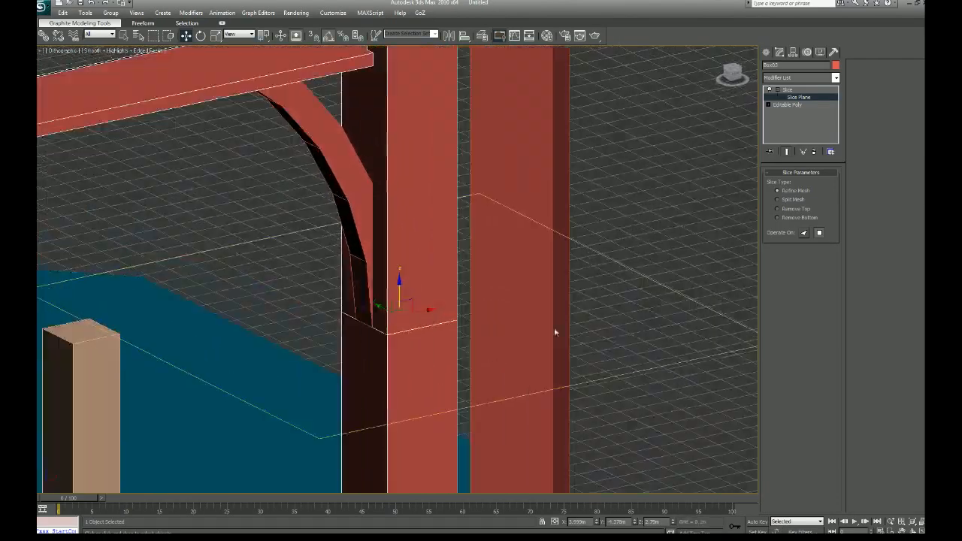
- Copy the post frame's Slice modifier and paste a duplicate onto the same modifier stack
{"action": "left_click", "coordinate": [791, 90]}
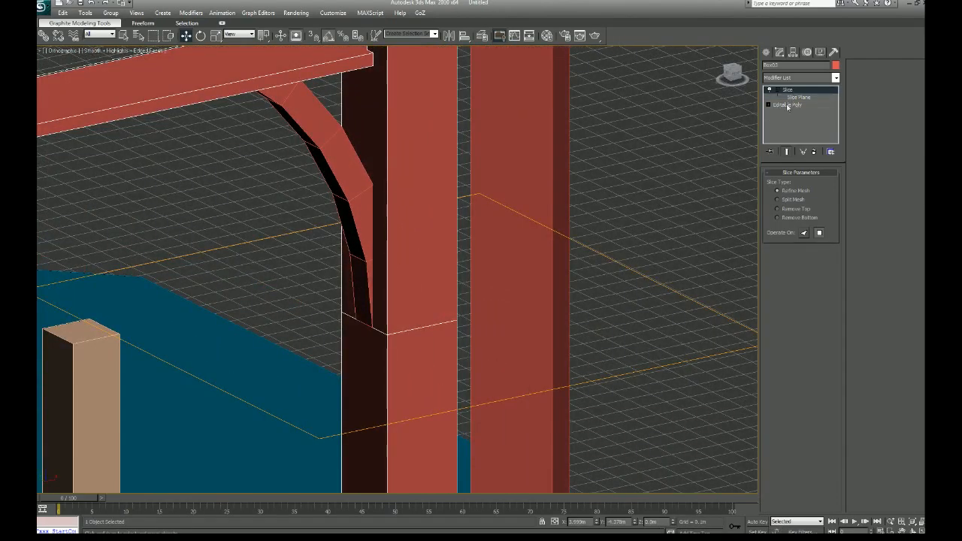
{"action": "right_click", "coordinate": [788, 90]}
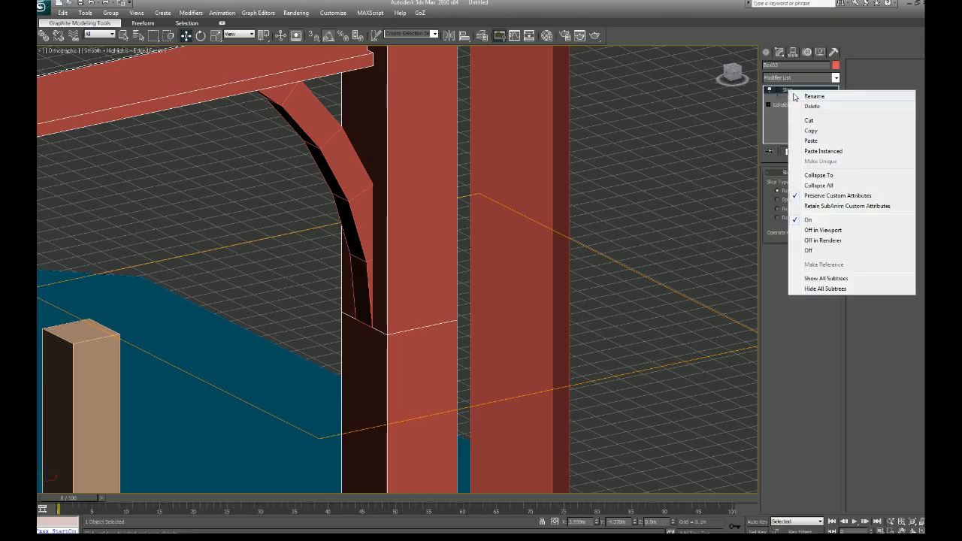
{"action": "left_click", "coordinate": [815, 133]}
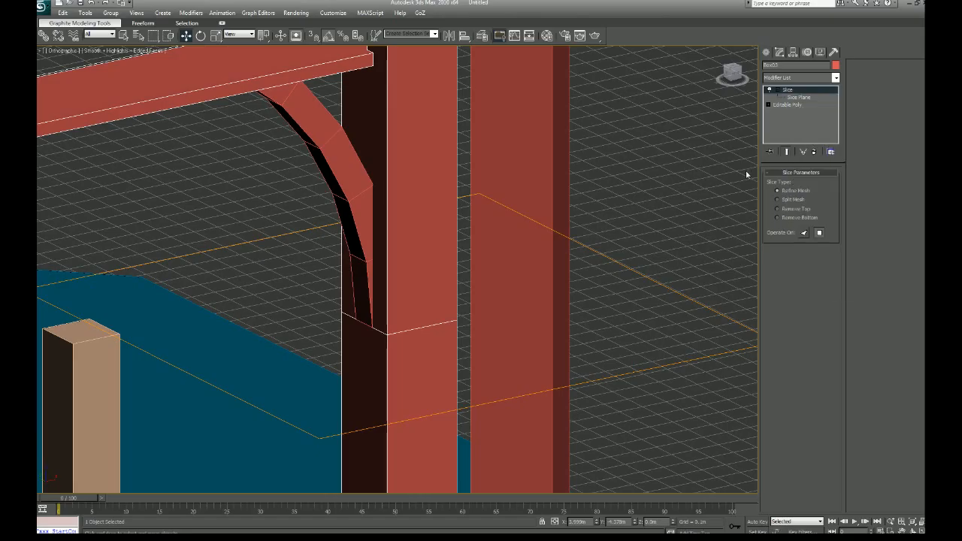
{"action": "right_click", "coordinate": [789, 94]}
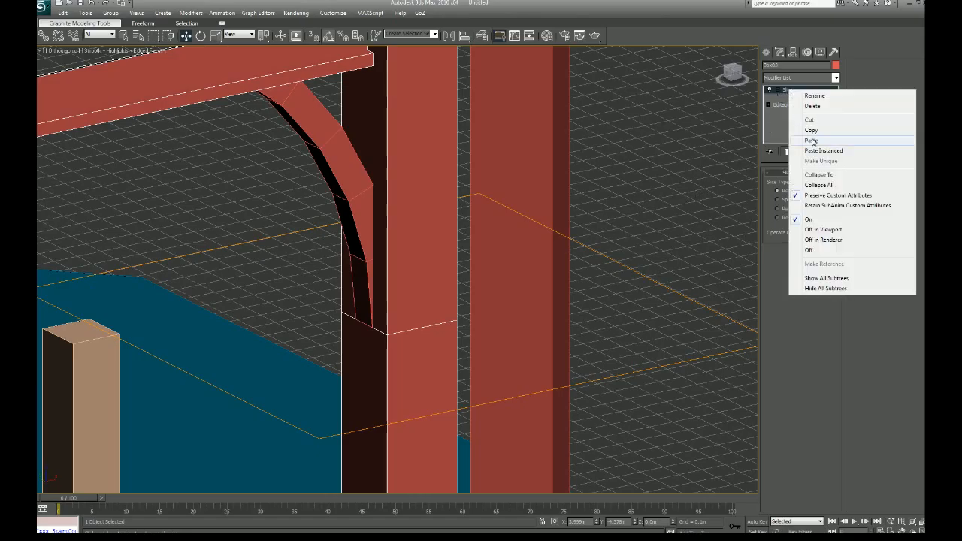
{"action": "left_click", "coordinate": [815, 140]}
- Raise the duplicate slice plane to line up with the support's first segment edge above its lower end
{"action": "left_click", "coordinate": [777, 89]}
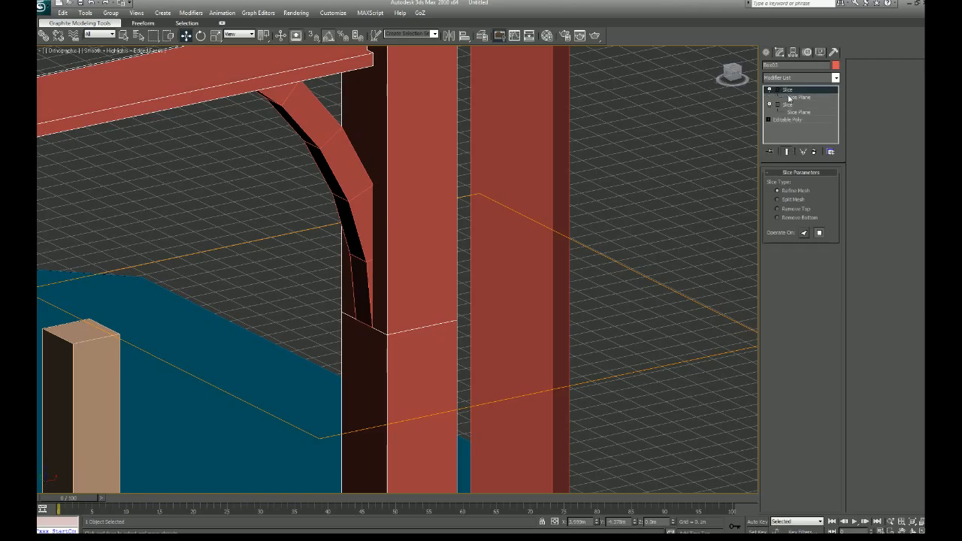
{"action": "left_click", "coordinate": [798, 97]}
{"action": "left_click_drag", "start_coordinate": [407, 293], "coordinate": [402, 221]}
{"action": "scroll", "coordinate": [470, 264], "scroll_direction": "up", "scroll_amount": 10}
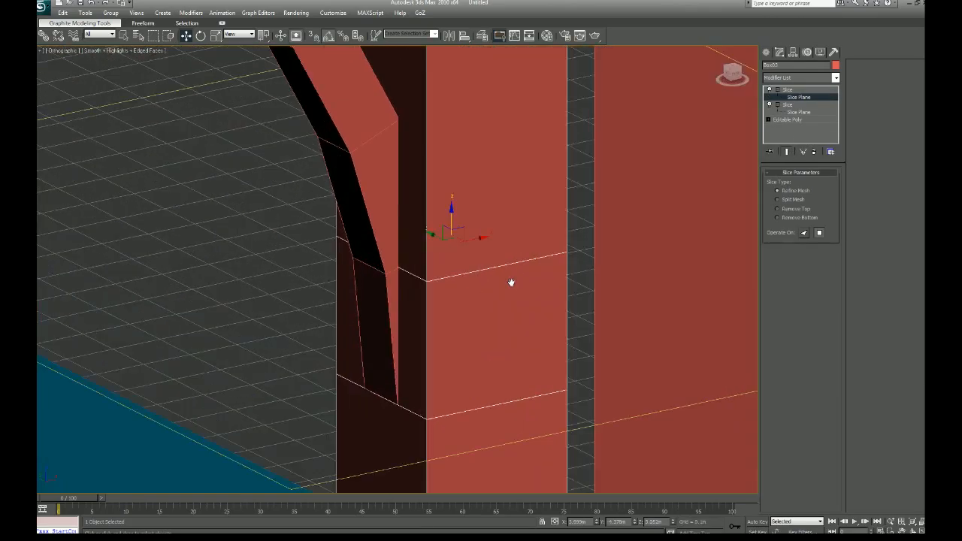
{"action": "left_click_drag", "start_coordinate": [561, 163], "coordinate": [561, 170]}
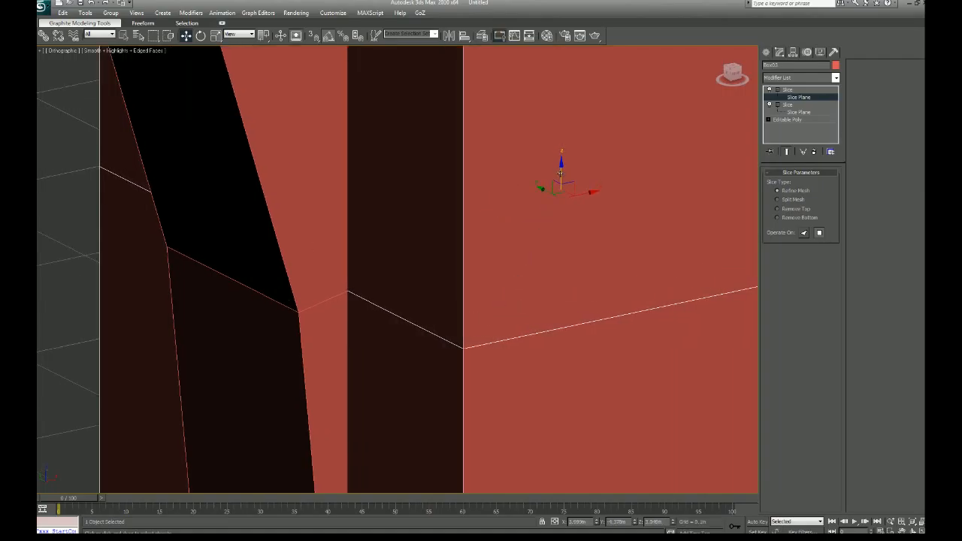
{"action": "scroll", "coordinate": [537, 290], "scroll_direction": "down", "scroll_amount": 8}
{"action": "scroll", "coordinate": [530, 277], "scroll_direction": "down", "scroll_amount": 1}
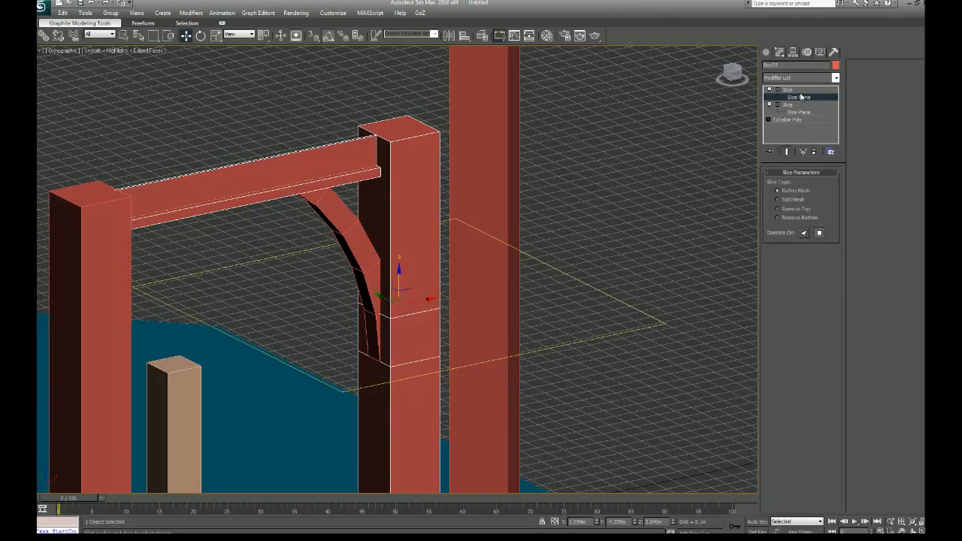
- Paste a third Slice modifier onto the post frame and activate its slice plane
{"action": "right_click", "coordinate": [801, 94]}
{"action": "left_click", "coordinate": [824, 132]}
{"action": "right_click", "coordinate": [799, 88]}
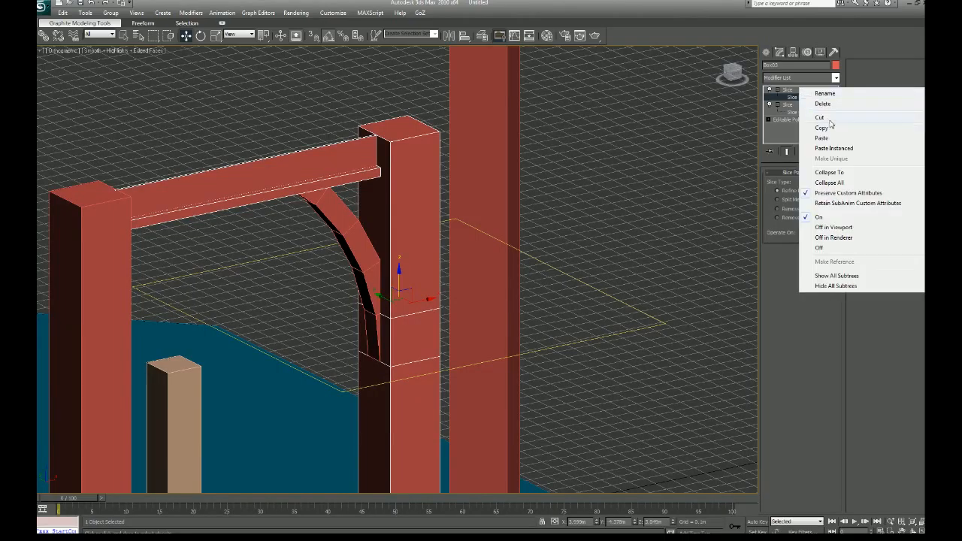
{"action": "left_click", "coordinate": [823, 140]}
{"action": "left_click", "coordinate": [777, 89]}
{"action": "left_click", "coordinate": [798, 97]}
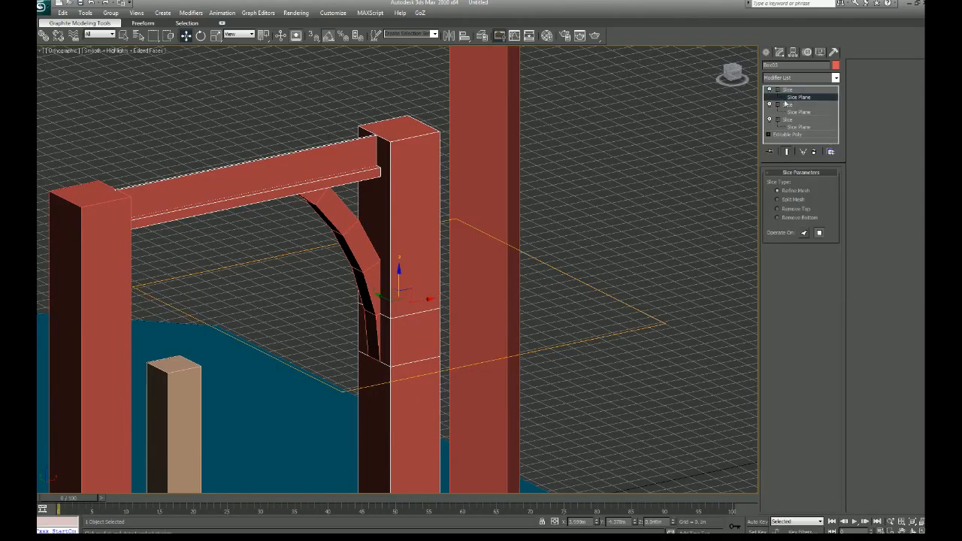
- Raise the third slice plane to the upper corner where the bent support meets the post
{"action": "scroll", "coordinate": [453, 290], "scroll_direction": "up", "scroll_amount": 5}
{"action": "left_click_drag", "start_coordinate": [439, 284], "coordinate": [441, 177]}
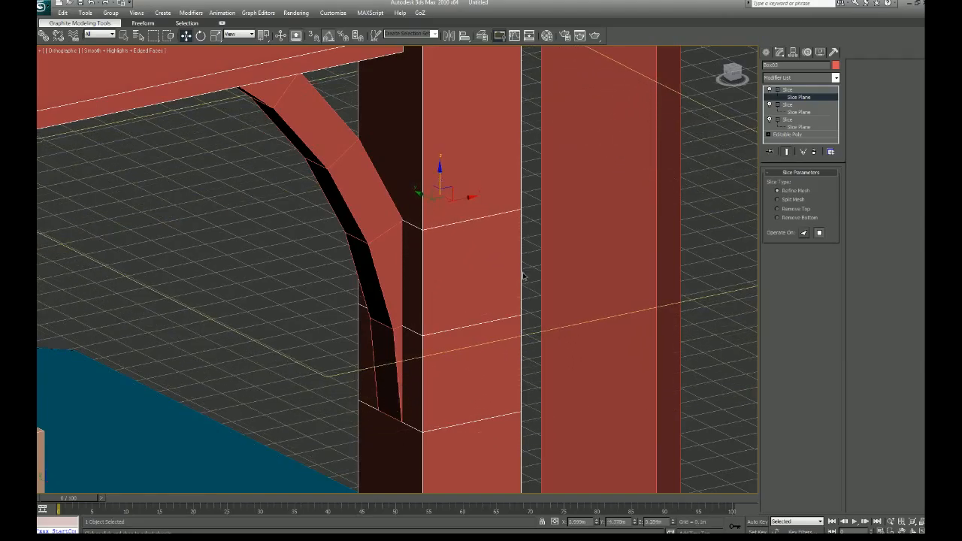
{"action": "scroll", "coordinate": [523, 276], "scroll_direction": "down", "scroll_amount": 6}
{"action": "middle_click_drag", "start_coordinate": [519, 260], "coordinate": [560, 236], "text": "alt"}
{"action": "scroll", "coordinate": [541, 259], "scroll_direction": "up", "scroll_amount": 5}
{"action": "middle_click_drag", "start_coordinate": [513, 281], "coordinate": [451, 328]}
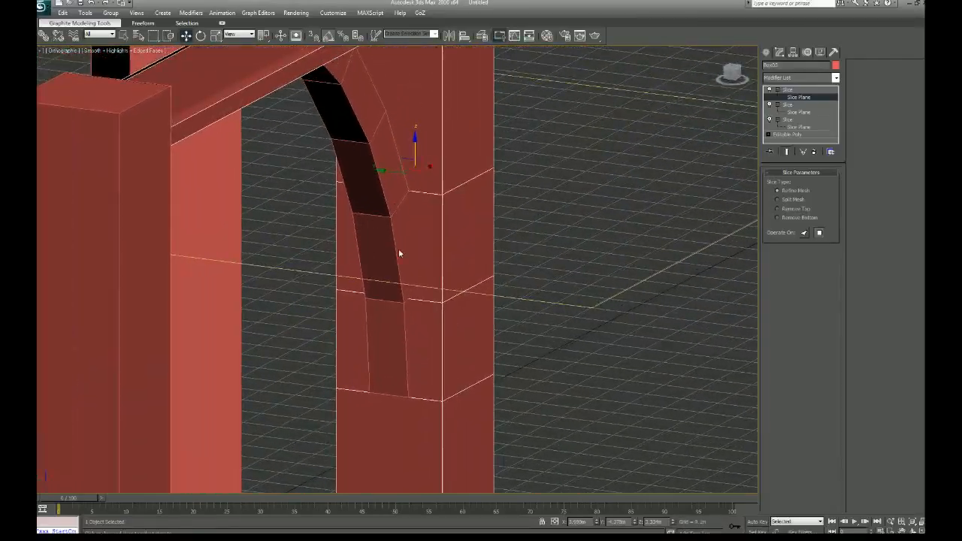
- Collapse the frame's Slice modifiers into the Editable Poly and select the three sliced horizontal edges on the post face behind the support
{"action": "right_click", "coordinate": [781, 143]}
{"action": "left_click", "coordinate": [811, 235]}
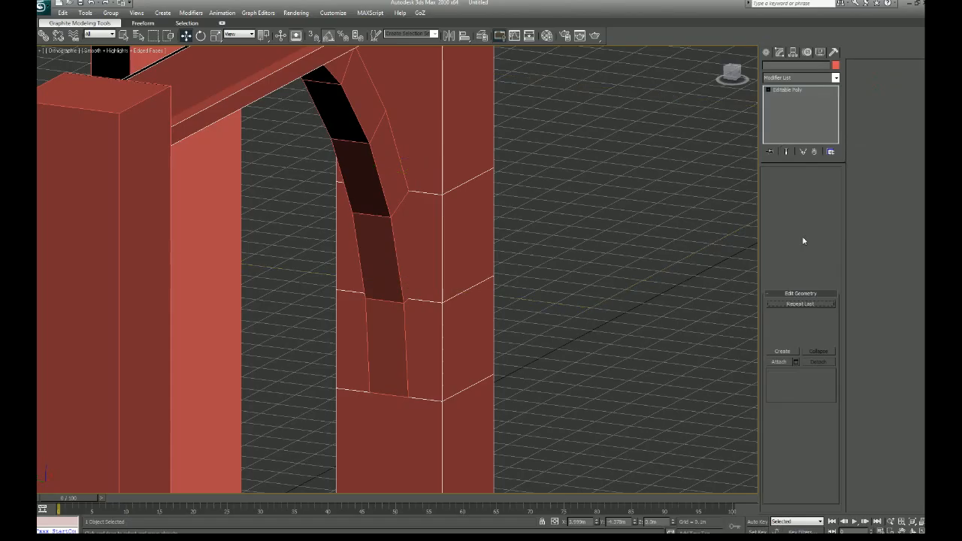
{"action": "left_click", "coordinate": [788, 183]}
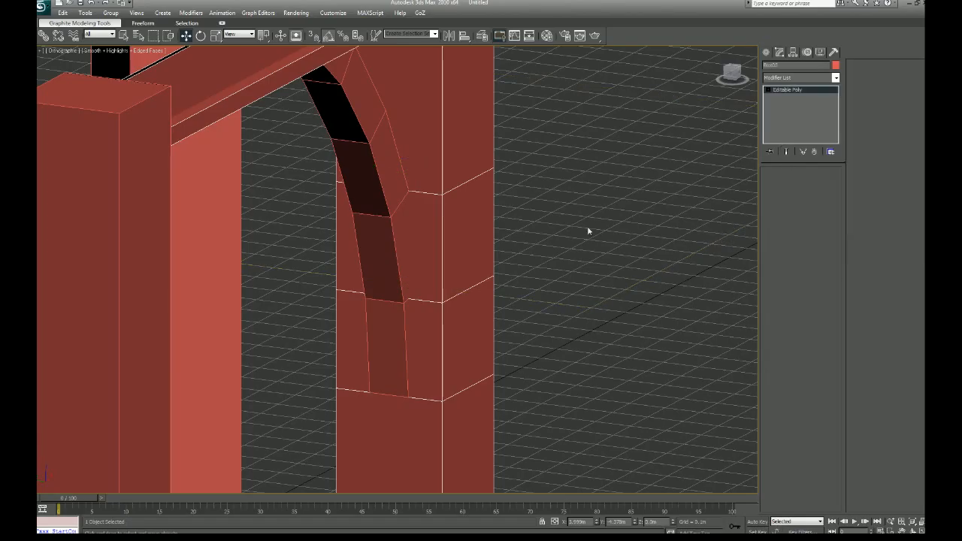
{"action": "left_click", "coordinate": [425, 194]}
{"action": "left_click", "coordinate": [426, 300], "text": "ctrl"}
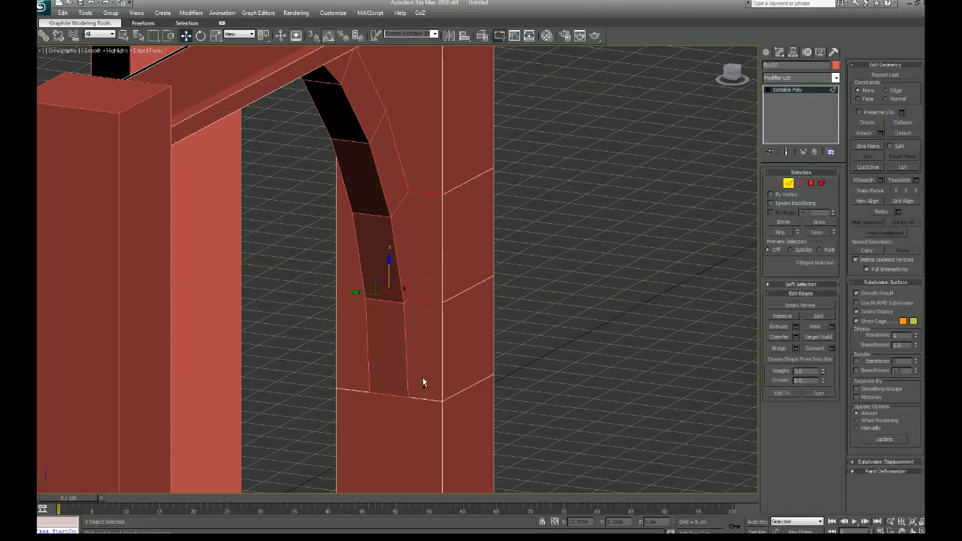
{"action": "left_click", "coordinate": [419, 398], "text": "ctrl"}
- Examine the curved supports and posts in the gazebo reference painting and compare them with the modelled frame
{"action": "middle_click_drag", "start_coordinate": [433, 385], "coordinate": [451, 304]}
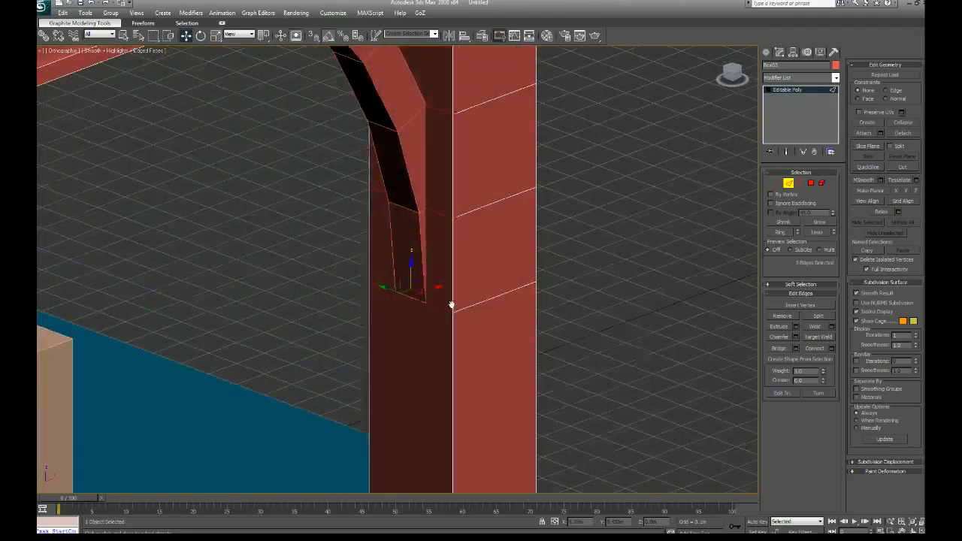
{"action": "scroll", "coordinate": [452, 304], "scroll_direction": "down", "scroll_amount": 8}
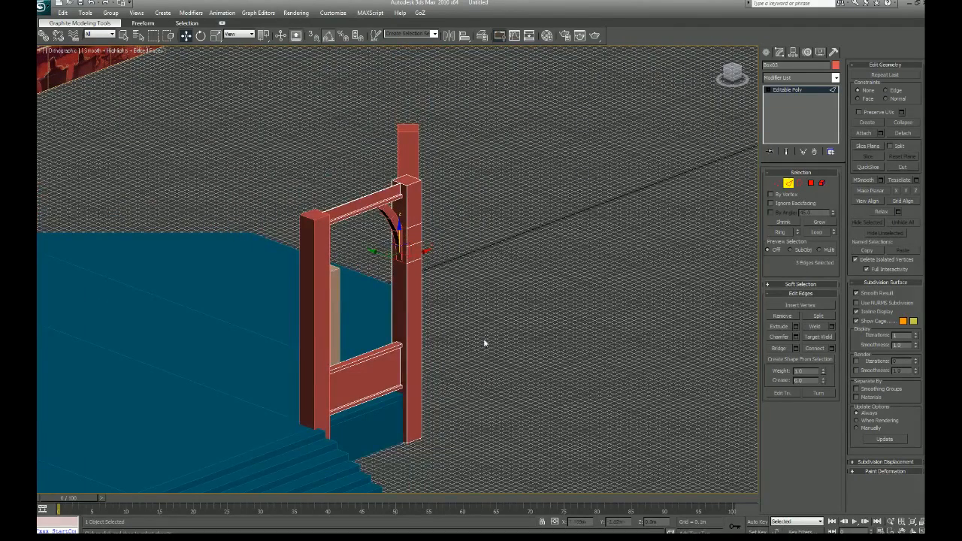
{"action": "scroll", "coordinate": [556, 346], "scroll_direction": "down", "scroll_amount": 5}
{"action": "middle_click_drag", "start_coordinate": [461, 324], "coordinate": [492, 354]}
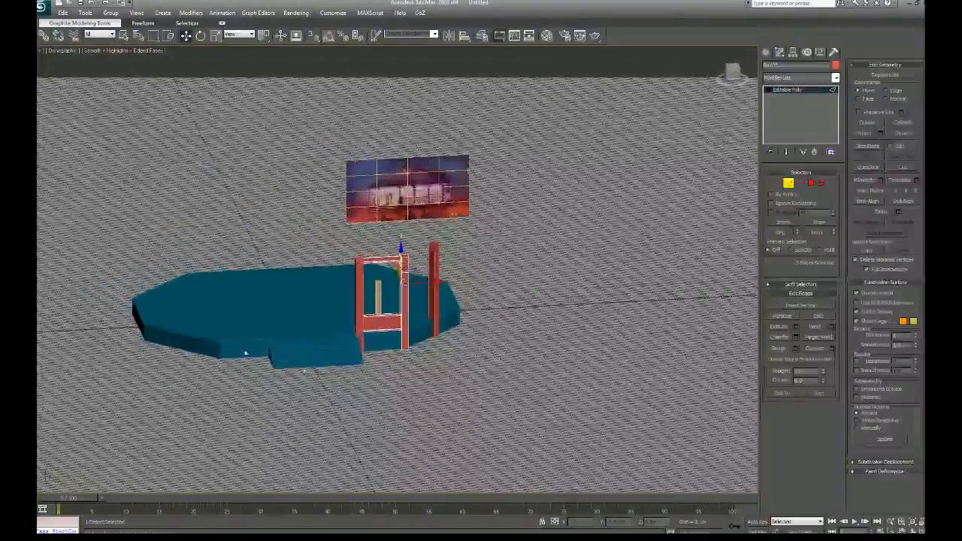
{"action": "middle_click_drag", "start_coordinate": [549, 335], "coordinate": [431, 426], "text": "alt"}
{"action": "scroll", "coordinate": [386, 376], "scroll_direction": "up", "scroll_amount": 2}
{"action": "scroll", "coordinate": [432, 426], "scroll_direction": "up", "scroll_amount": 6}
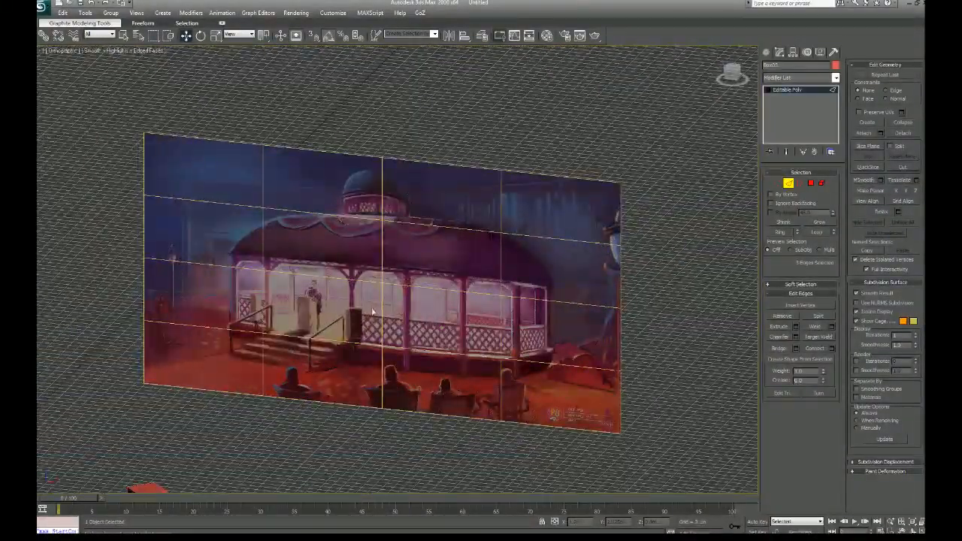
{"action": "middle_click_drag", "start_coordinate": [372, 317], "coordinate": [335, 306]}
{"action": "scroll", "coordinate": [336, 307], "scroll_direction": "up", "scroll_amount": 5}
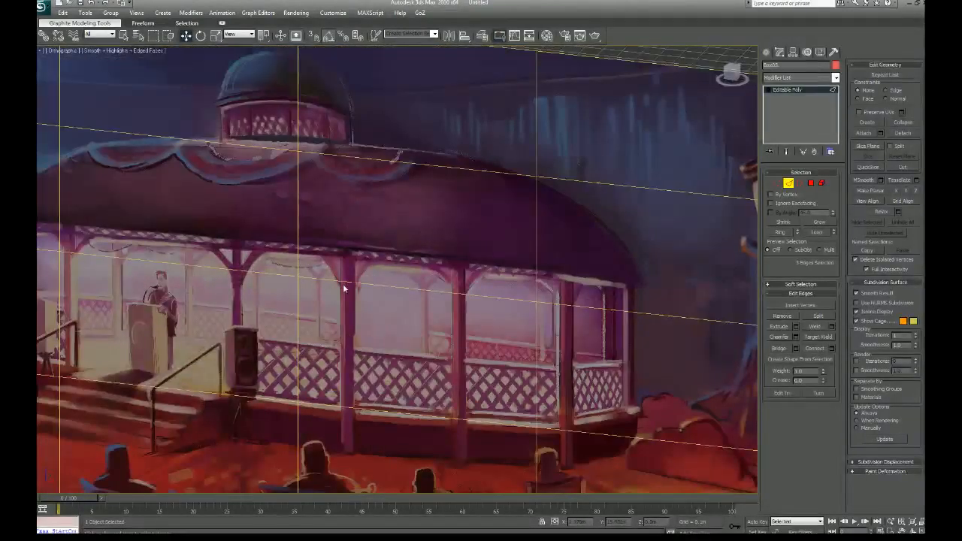
{"action": "scroll", "coordinate": [419, 306], "scroll_direction": "down", "scroll_amount": 5}
{"action": "middle_click_drag", "start_coordinate": [423, 346], "coordinate": [521, 215]}
{"action": "scroll", "coordinate": [457, 357], "scroll_direction": "down", "scroll_amount": 7}
{"action": "scroll", "coordinate": [427, 316], "scroll_direction": "up", "scroll_amount": 5}
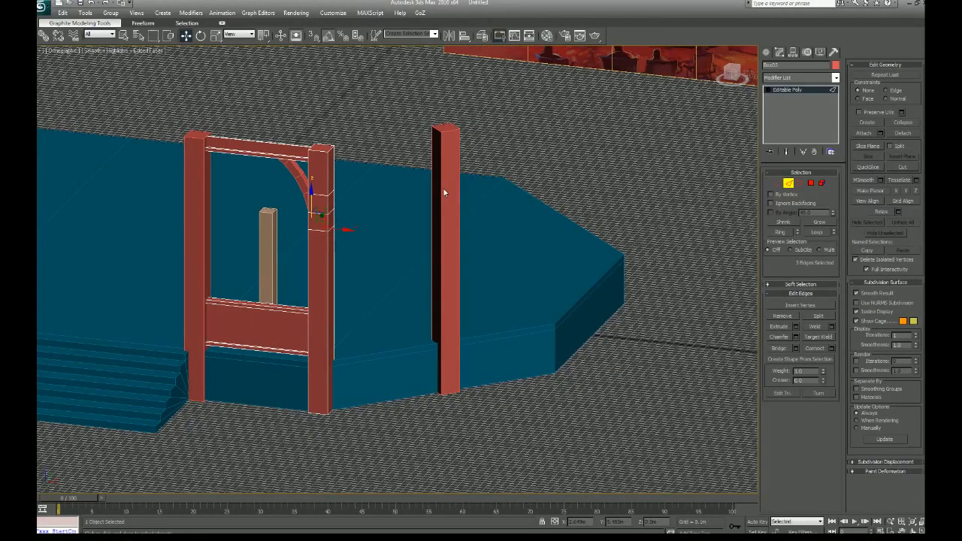
- Connect the three selected post edges with vertical edges, adjusting the pinch to match the support's width
{"action": "middle_click_drag", "start_coordinate": [409, 286], "coordinate": [531, 350]}
{"action": "scroll", "coordinate": [503, 347], "scroll_direction": "up", "scroll_amount": 5}
{"action": "scroll", "coordinate": [366, 318], "scroll_direction": "up", "scroll_amount": 2}
{"action": "scroll", "coordinate": [530, 350], "scroll_direction": "up", "scroll_amount": 2}
{"action": "middle_click_drag", "start_coordinate": [498, 306], "coordinate": [417, 313]}
{"action": "scroll", "coordinate": [417, 312], "scroll_direction": "up", "scroll_amount": 2}
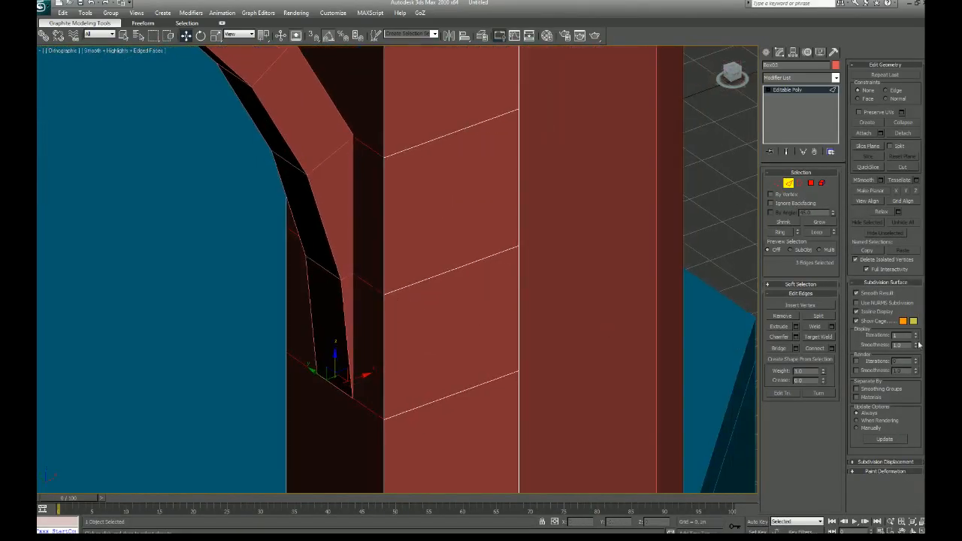
{"action": "left_click", "coordinate": [831, 349]}
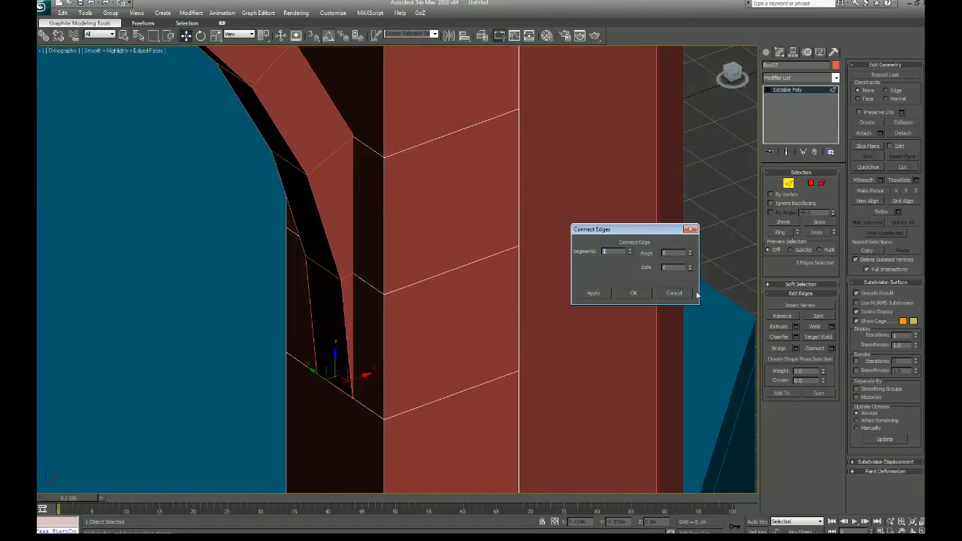
{"action": "middle_click_drag", "start_coordinate": [492, 337], "coordinate": [510, 322], "text": "alt"}
{"action": "key", "text": "F4"}
{"action": "key", "text": "F4"}
{"action": "key", "text": "F3"}
{"action": "key", "text": "F3"}
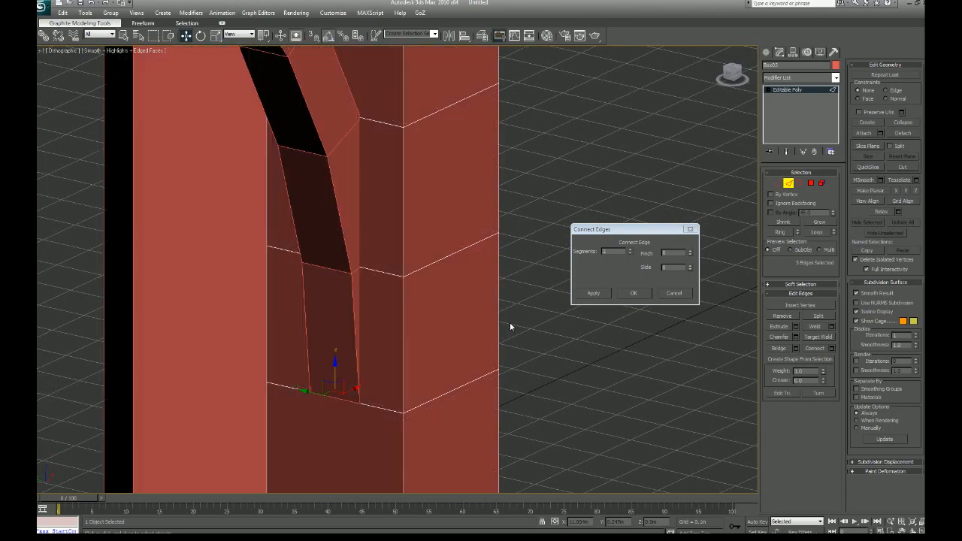
{"action": "left_click_drag", "start_coordinate": [690, 255], "coordinate": [689, 245]}
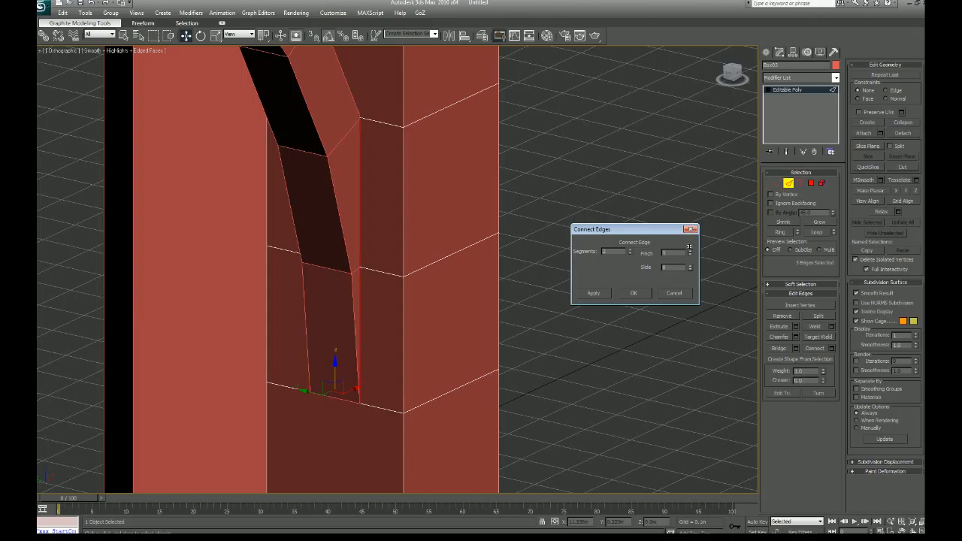
{"action": "middle_click_drag", "start_coordinate": [525, 278], "coordinate": [414, 286], "text": "alt"}
{"action": "scroll", "coordinate": [441, 390], "scroll_direction": "down", "scroll_amount": 3}
{"action": "left_click", "coordinate": [632, 292]}
- Delete the two post polygons covered by the lower part of the bent support and leave polygon editing
{"action": "scroll", "coordinate": [543, 326], "scroll_direction": "up", "scroll_amount": 5}
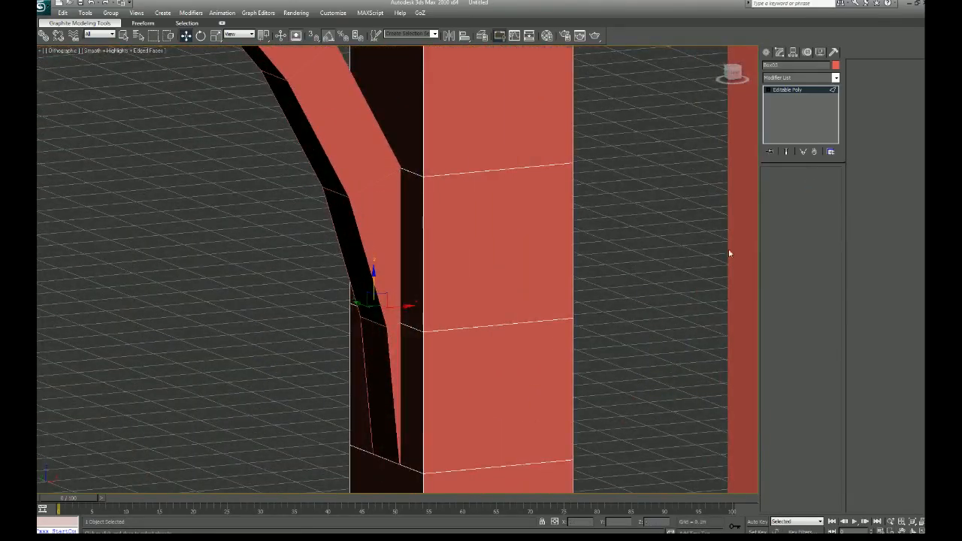
{"action": "key", "text": "4"}
{"action": "key", "text": "F3"}
{"action": "left_click", "coordinate": [123, 36]}
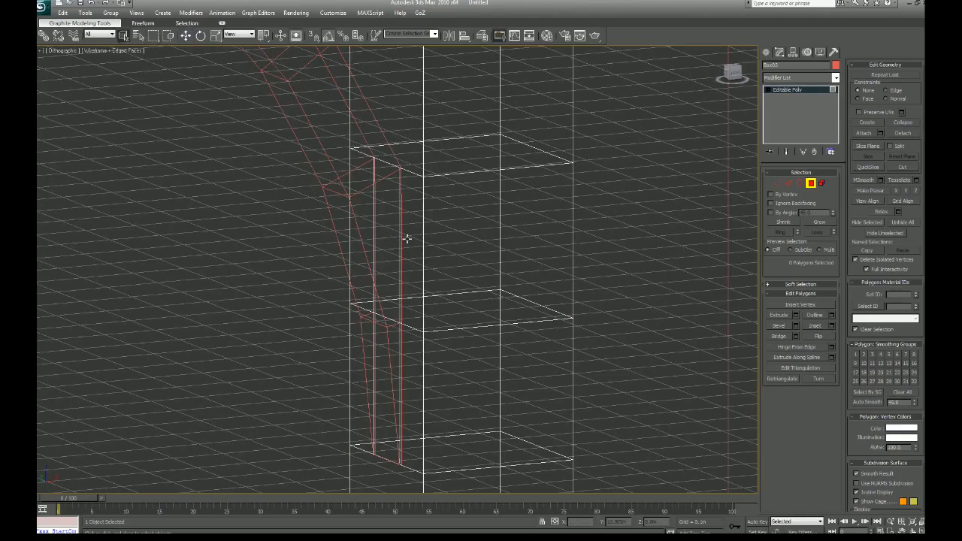
{"action": "left_click", "coordinate": [384, 220]}
{"action": "left_click", "coordinate": [390, 335], "text": "ctrl"}
{"action": "key", "text": "Delete"}
{"action": "key", "text": "F3"}
{"action": "middle_click_drag", "start_coordinate": [444, 329], "coordinate": [451, 313]}
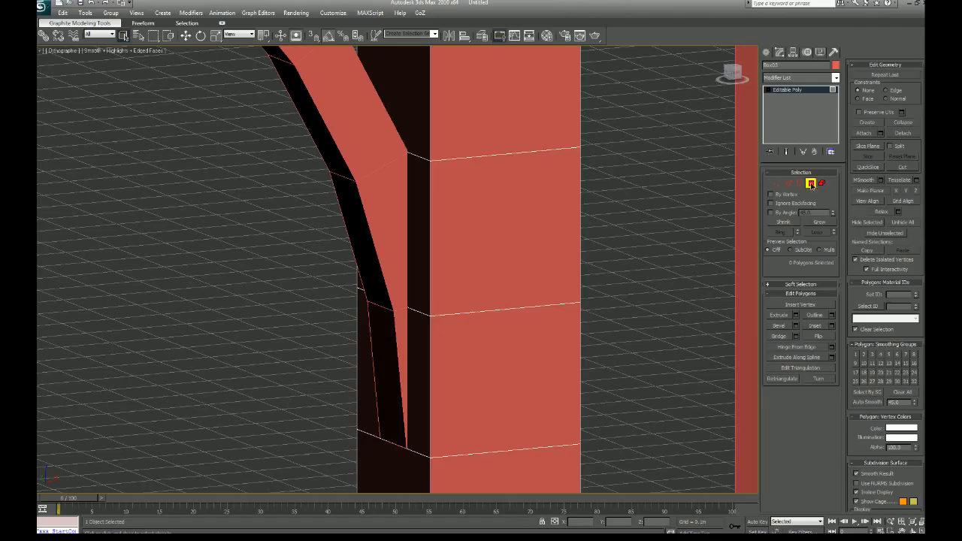
{"action": "left_click", "coordinate": [810, 184]}
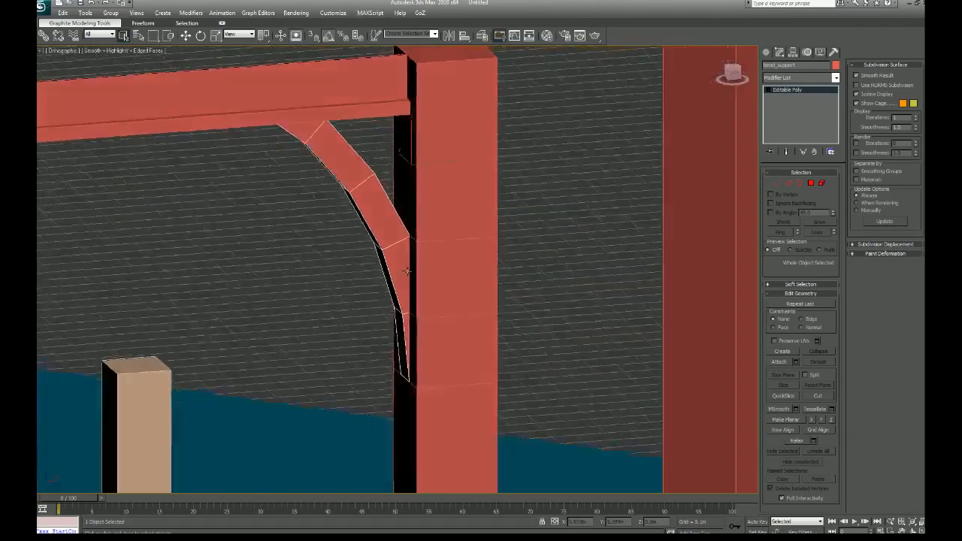
- Select the bent support and examine how its lower end lines up with the cut edges on the post
{"action": "middle_click_drag", "start_coordinate": [406, 271], "coordinate": [428, 263], "text": "alt"}
{"action": "scroll", "coordinate": [410, 245], "scroll_direction": "up", "scroll_amount": 4}
{"action": "middle_click_drag", "start_coordinate": [441, 308], "coordinate": [445, 296]}
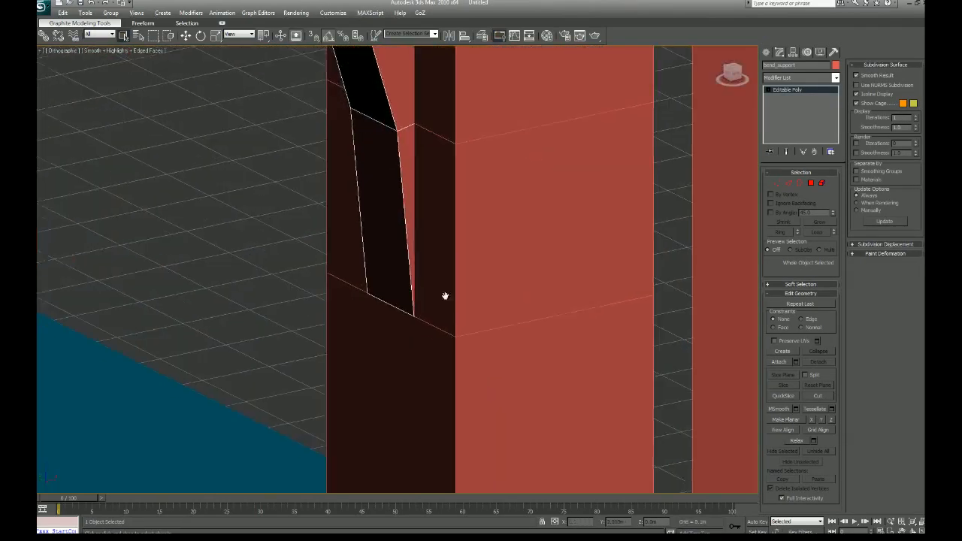
{"action": "scroll", "coordinate": [451, 286], "scroll_direction": "up", "scroll_amount": 5}
{"action": "scroll", "coordinate": [447, 233], "scroll_direction": "up", "scroll_amount": 2}
{"action": "left_click", "coordinate": [186, 35]}
{"action": "middle_click_drag", "start_coordinate": [377, 269], "coordinate": [322, 234]}
{"action": "scroll", "coordinate": [335, 255], "scroll_direction": "up", "scroll_amount": 2}
{"action": "scroll", "coordinate": [335, 256], "scroll_direction": "down", "scroll_amount": 8}
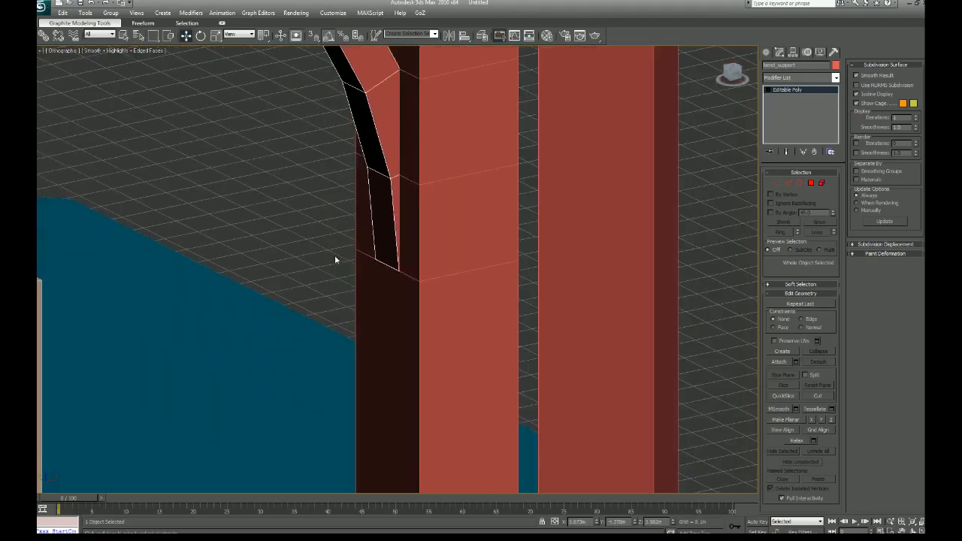
- Select the open border on the back of the bent support and move it horizontally until it sits flush with the post face
{"action": "scroll", "coordinate": [338, 248], "scroll_direction": "down", "scroll_amount": 8}
{"action": "scroll", "coordinate": [343, 240], "scroll_direction": "up", "scroll_amount": 8}
{"action": "middle_click_drag", "start_coordinate": [363, 258], "coordinate": [373, 266]}
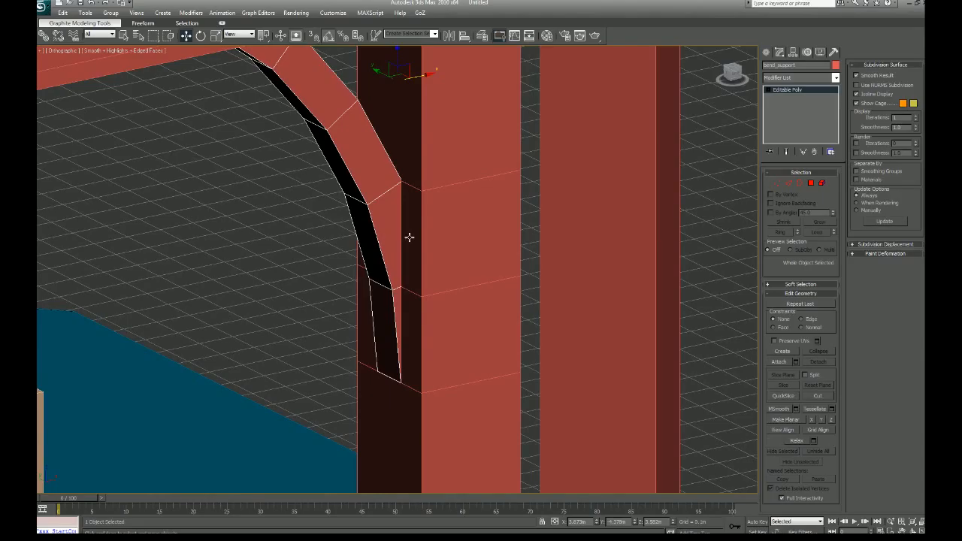
{"action": "left_click", "coordinate": [799, 182]}
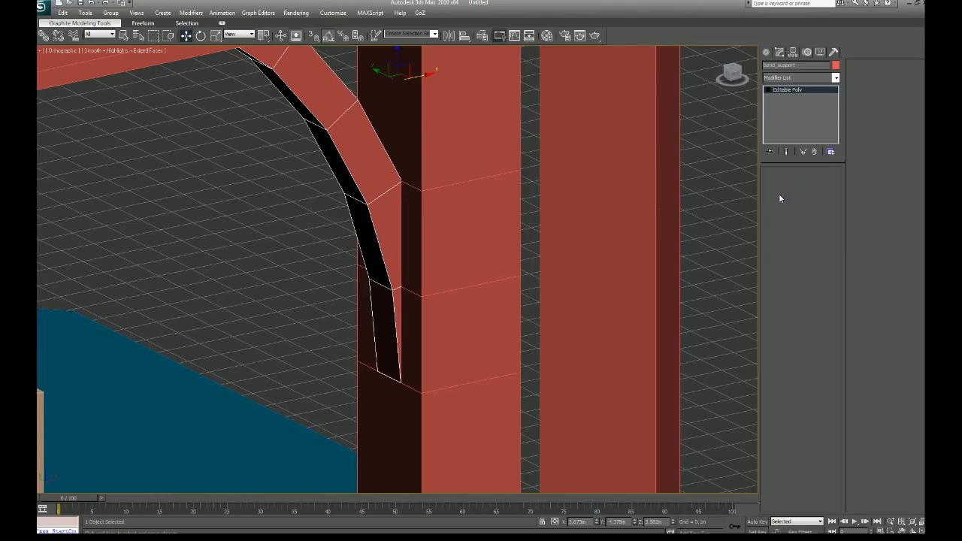
{"action": "left_click", "coordinate": [402, 245]}
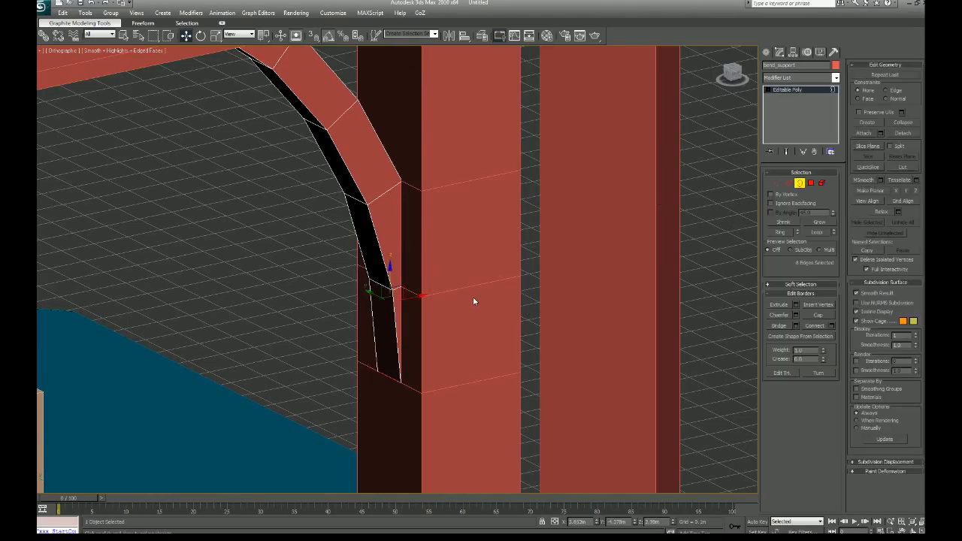
{"action": "key", "text": "f"}
{"action": "key", "text": "z"}
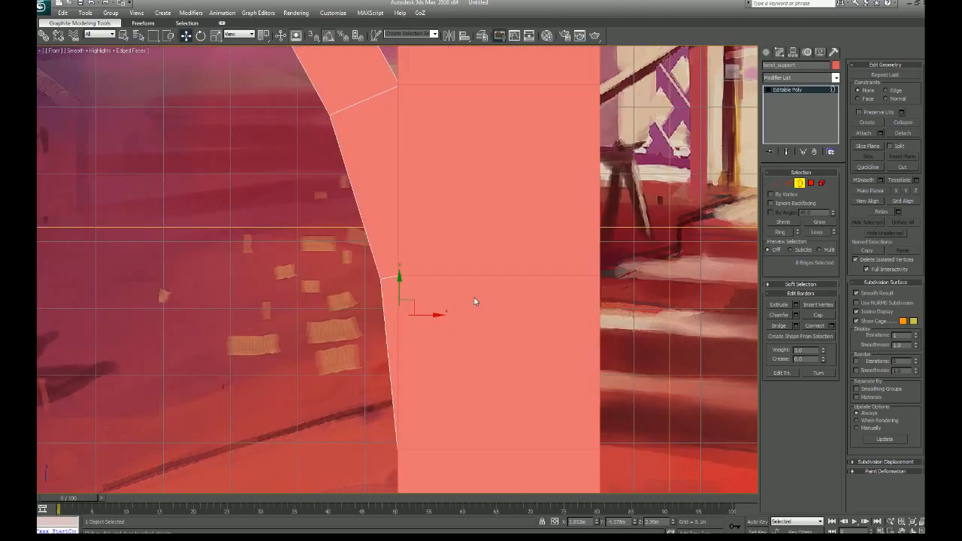
{"action": "key", "text": "F3"}
{"action": "scroll", "coordinate": [462, 312], "scroll_direction": "up", "scroll_amount": 10}
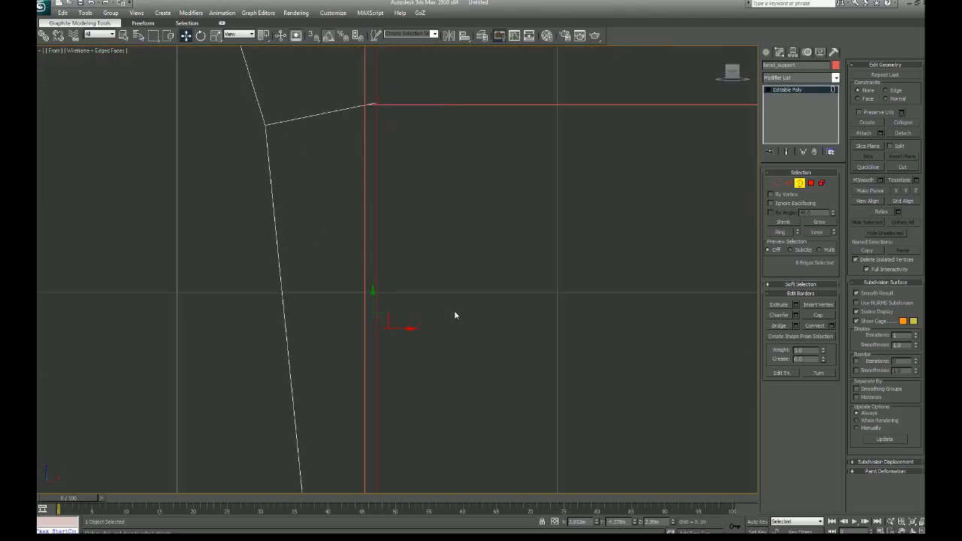
{"action": "left_click_drag", "start_coordinate": [418, 365], "coordinate": [403, 363]}
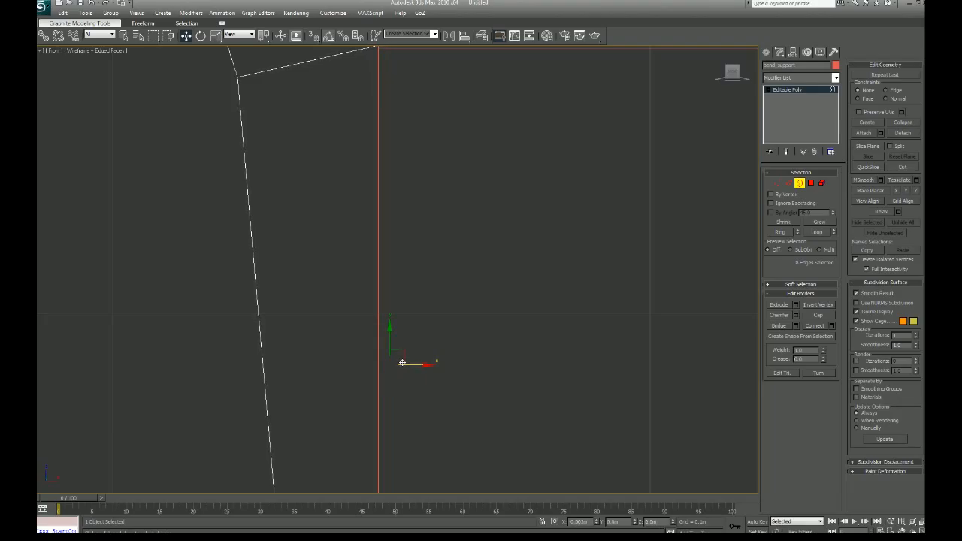
{"action": "scroll", "coordinate": [442, 340], "scroll_direction": "down", "scroll_amount": 5}
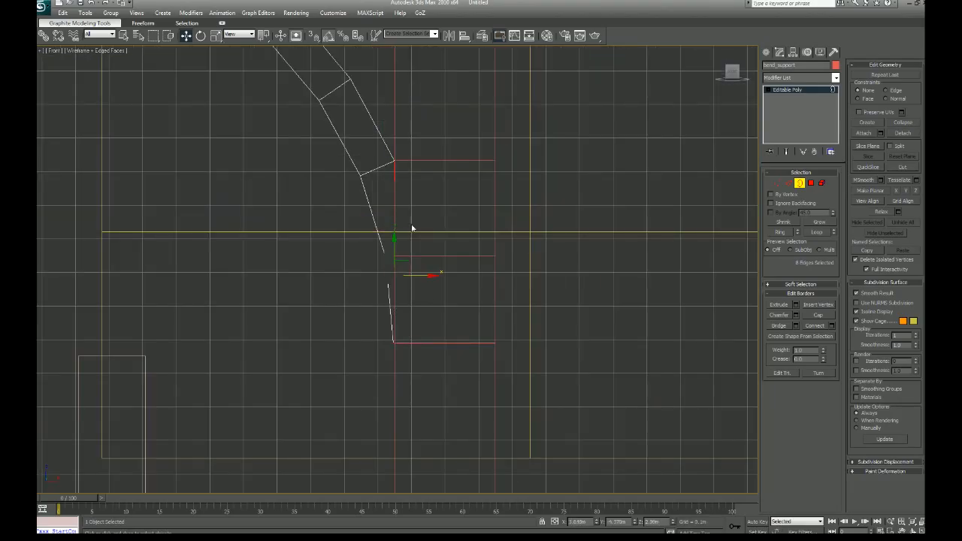
- Bridge the two short edges at the lower end of the bent support to close its underside, and leave edge editing
{"action": "middle_click_drag", "start_coordinate": [432, 363], "coordinate": [362, 295], "text": "alt"}
{"action": "key", "text": "F3"}
{"action": "left_click", "coordinate": [779, 184]}
{"action": "middle_click_drag", "start_coordinate": [581, 342], "coordinate": [505, 342], "text": "alt"}
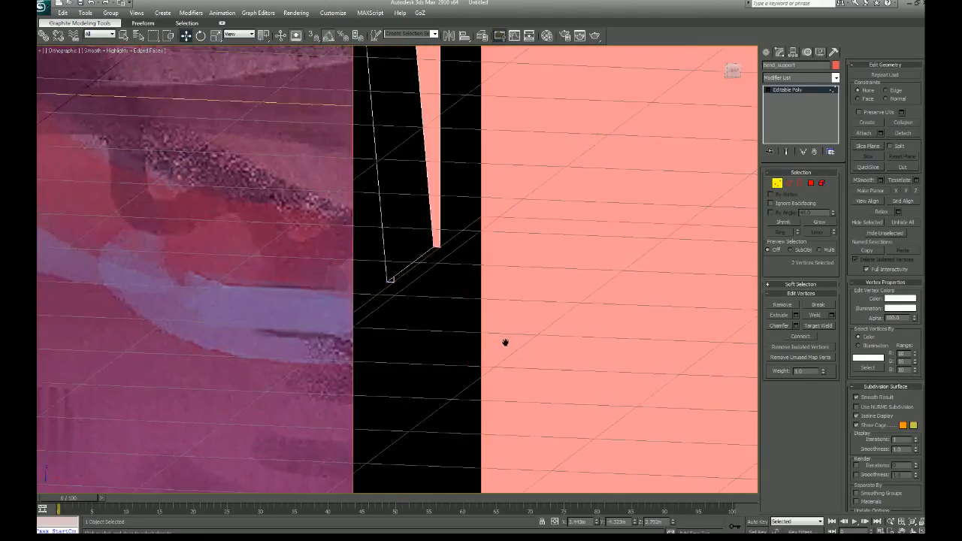
{"action": "scroll", "coordinate": [505, 342], "scroll_direction": "up", "scroll_amount": 4}
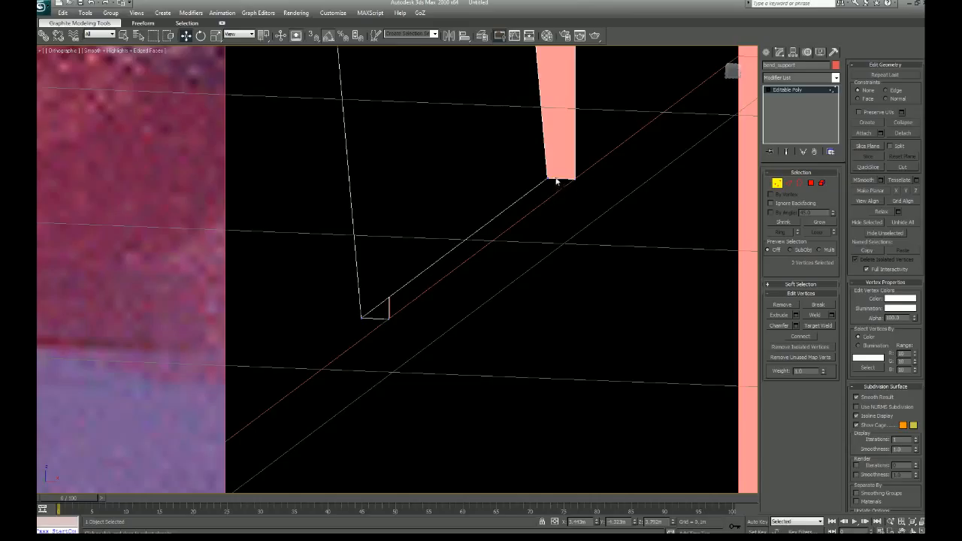
{"action": "left_click", "coordinate": [789, 184]}
{"action": "left_click", "coordinate": [557, 178]}
{"action": "left_click", "coordinate": [377, 318]}
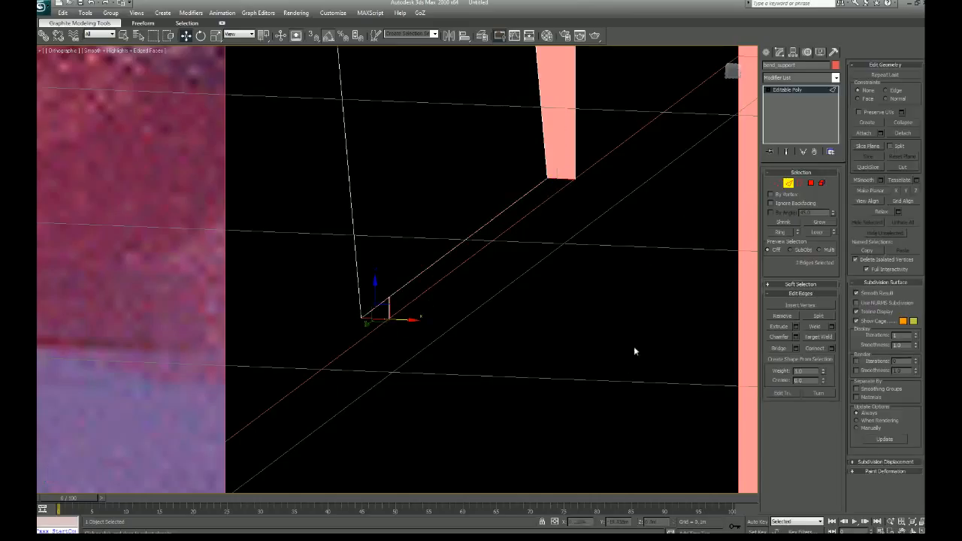
{"action": "left_click", "coordinate": [781, 348]}
{"action": "key", "text": "F4"}
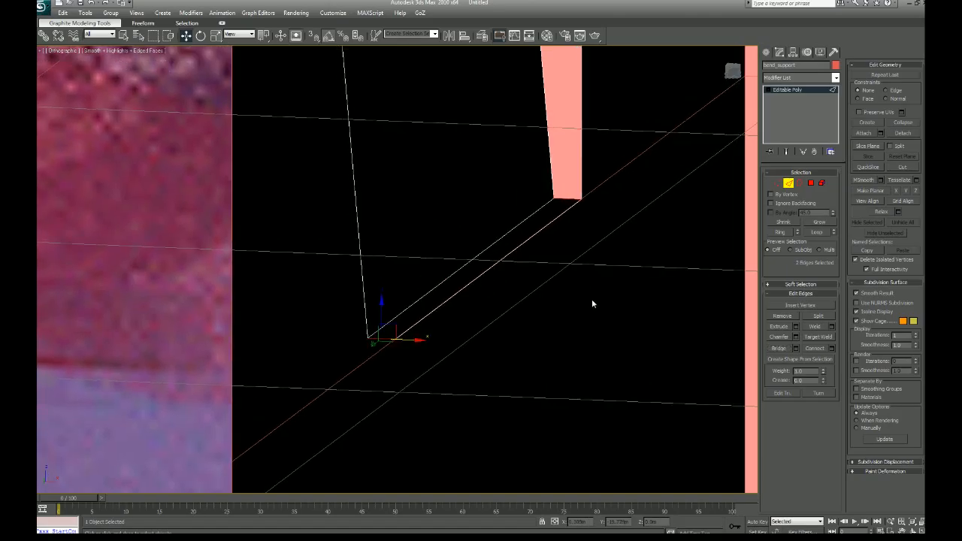
{"action": "scroll", "coordinate": [591, 300], "scroll_direction": "up", "scroll_amount": 8}
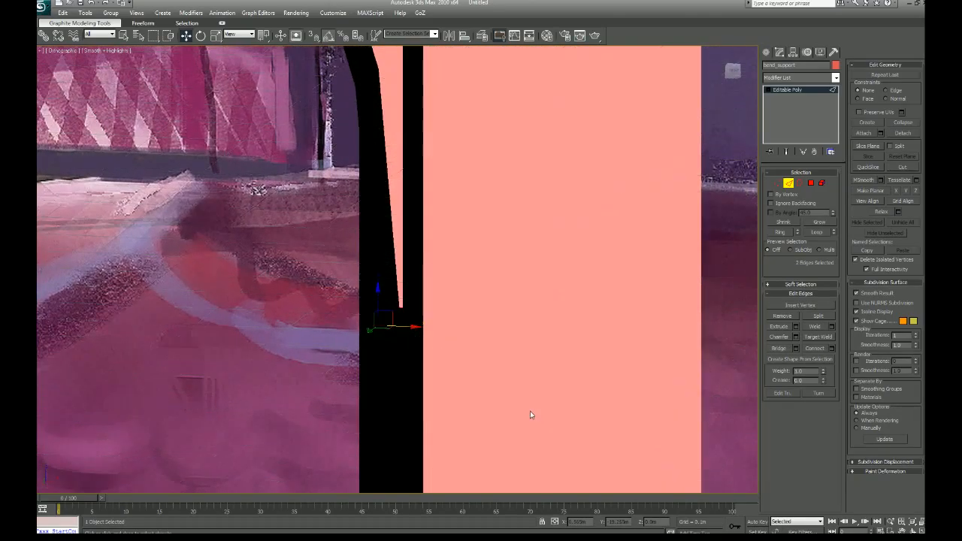
{"action": "scroll", "coordinate": [531, 414], "scroll_direction": "down", "scroll_amount": 3}
{"action": "key", "text": "F4"}
{"action": "middle_click_drag", "start_coordinate": [469, 394], "coordinate": [501, 388], "text": "alt"}
{"action": "left_click", "coordinate": [788, 183]}
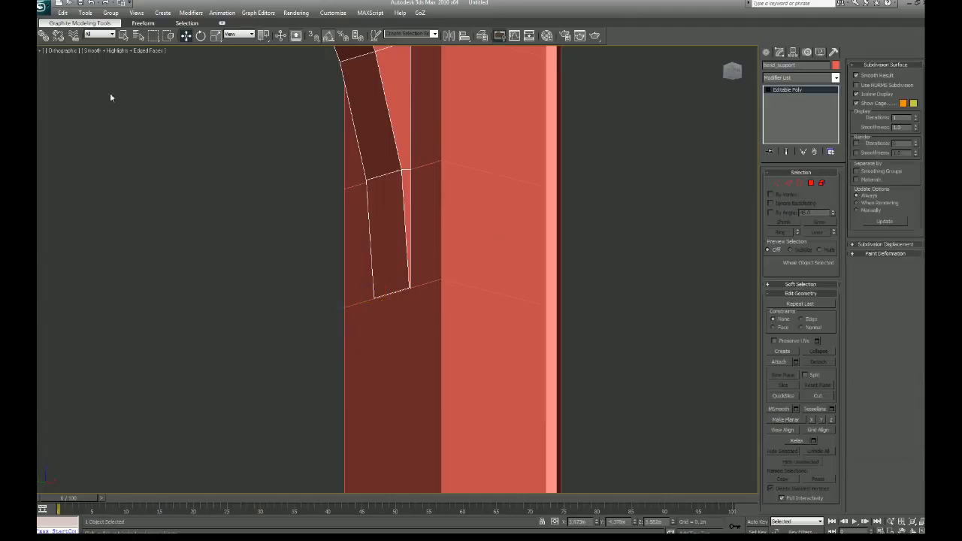
- Set the viewport to Perspective, frame the bent support and give it a grey object colour
{"action": "left_click", "coordinate": [107, 49]}
{"action": "left_click", "coordinate": [73, 51]}
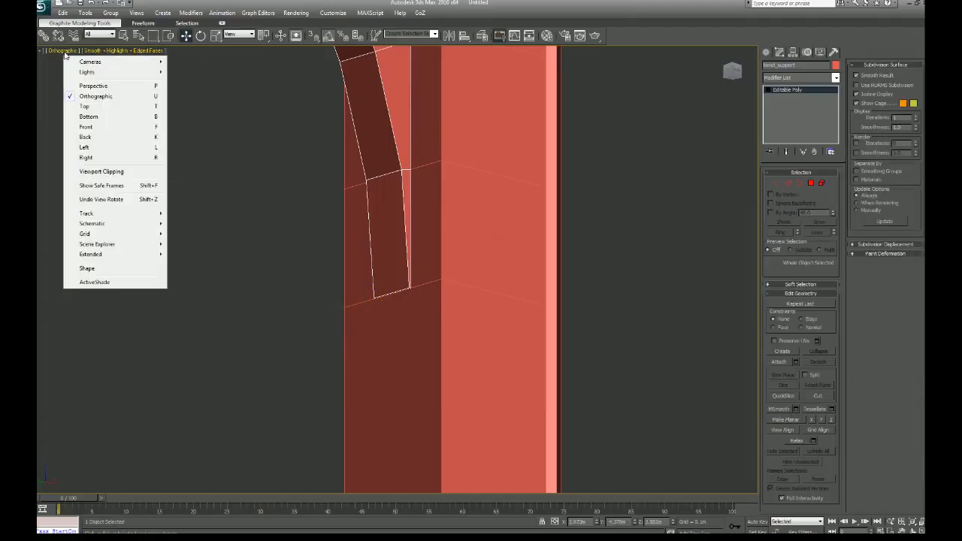
{"action": "left_click", "coordinate": [84, 87]}
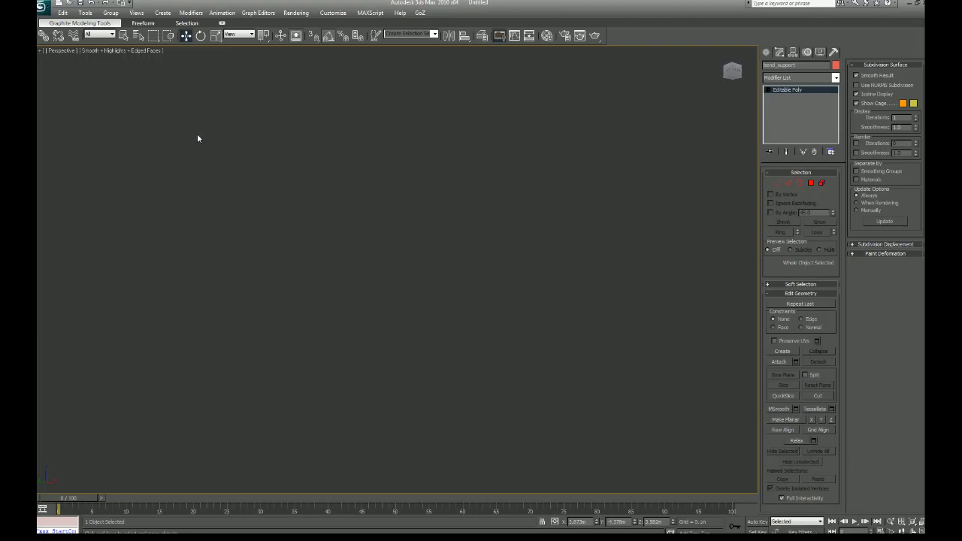
{"action": "key", "text": "z"}
{"action": "middle_click_drag", "start_coordinate": [335, 230], "coordinate": [273, 200]}
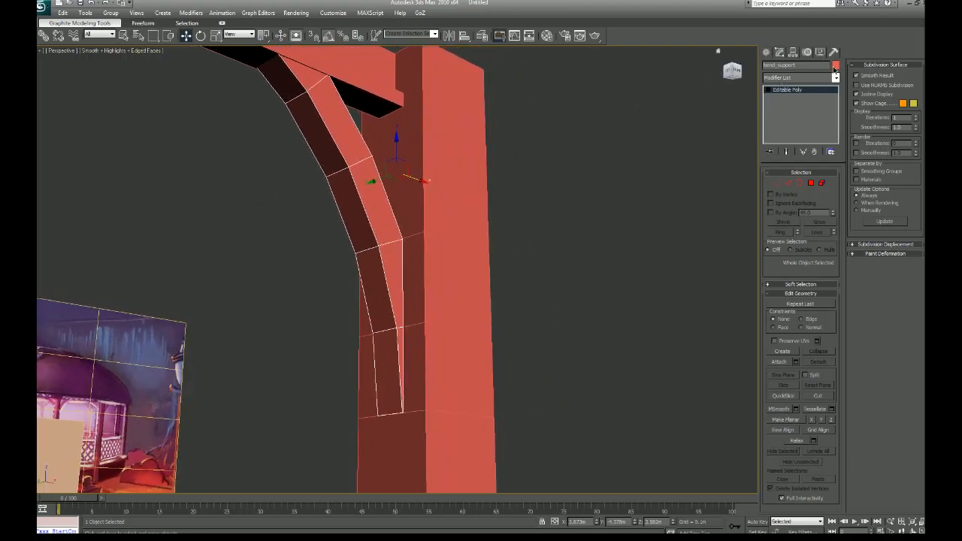
{"action": "left_click", "coordinate": [835, 66]}
{"action": "left_click", "coordinate": [551, 291]}
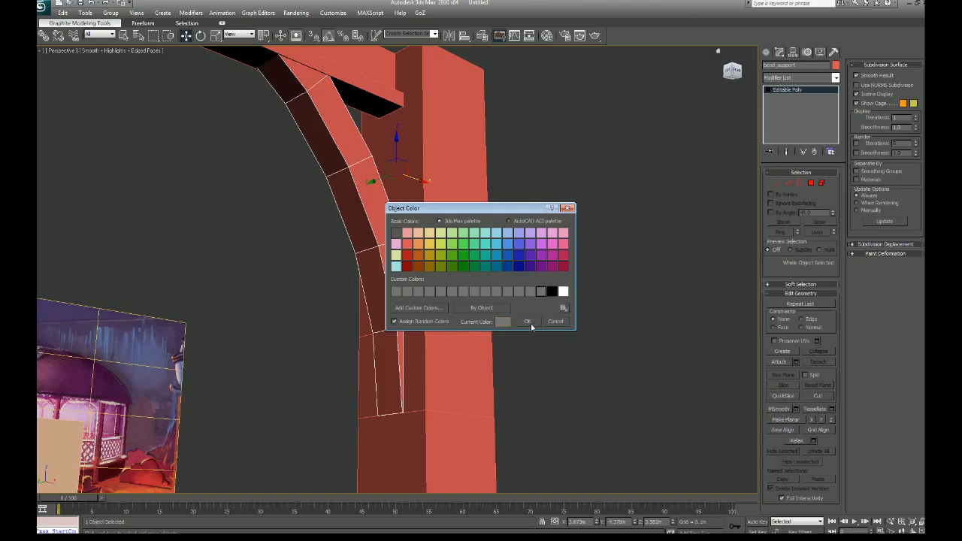
{"action": "left_click", "coordinate": [527, 321]}
- Give the joined post, beam and railing object the same grey object colour
{"action": "left_click", "coordinate": [496, 291]}
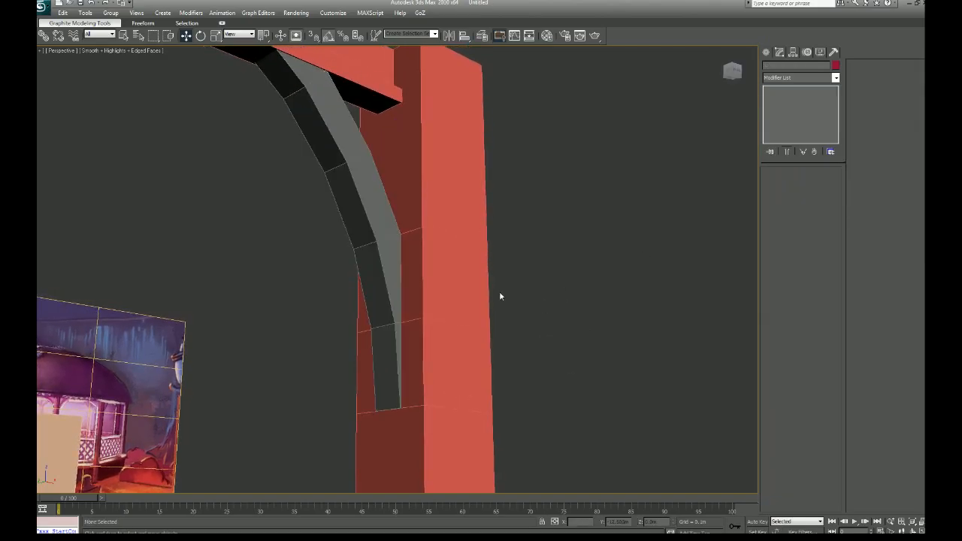
{"action": "left_click", "coordinate": [834, 65]}
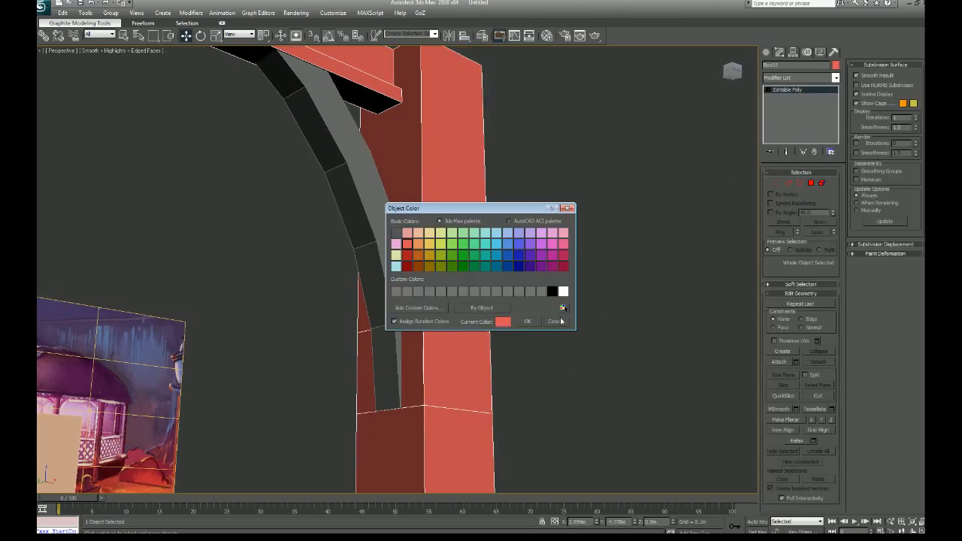
{"action": "left_click", "coordinate": [541, 292]}
{"action": "left_click", "coordinate": [528, 320]}
- Hide the edged faces and set the viewport shading to Ambient Occlusion to inspect where the support meets the post
{"action": "mouse_move", "coordinate": [530, 323]}
{"action": "middle_mouse_down", "text": "alt"}
{"action": "mouse_move", "coordinate": [583, 321]}
{"action": "mouse_move", "coordinate": [576, 338]}
{"action": "mouse_move", "coordinate": [498, 318]}
{"action": "middle_mouse_up", "text": "alt"}
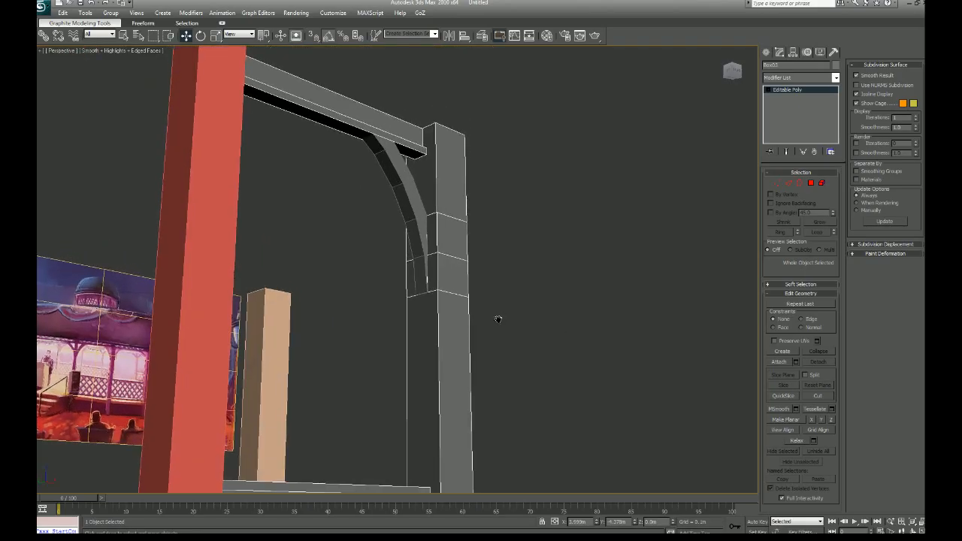
{"action": "scroll", "coordinate": [489, 335], "scroll_direction": "up", "scroll_amount": 5}
{"action": "key", "text": "F3"}
{"action": "key", "text": "F3"}
{"action": "key", "text": "F4"}
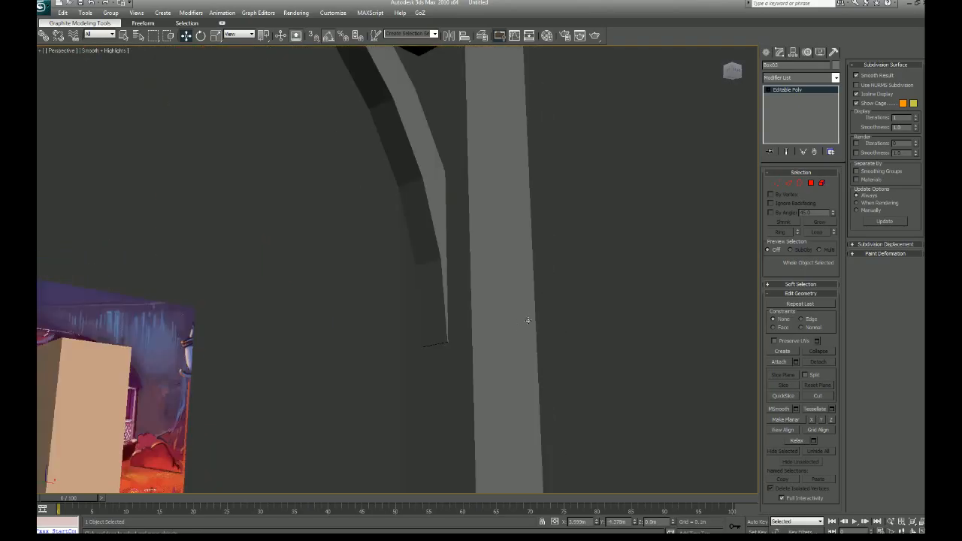
{"action": "left_click", "coordinate": [122, 52]}
{"action": "mouse_move", "coordinate": [165, 116]}
{"action": "left_click", "coordinate": [235, 151]}
{"action": "middle_click_drag", "start_coordinate": [352, 287], "coordinate": [367, 332], "text": "alt"}
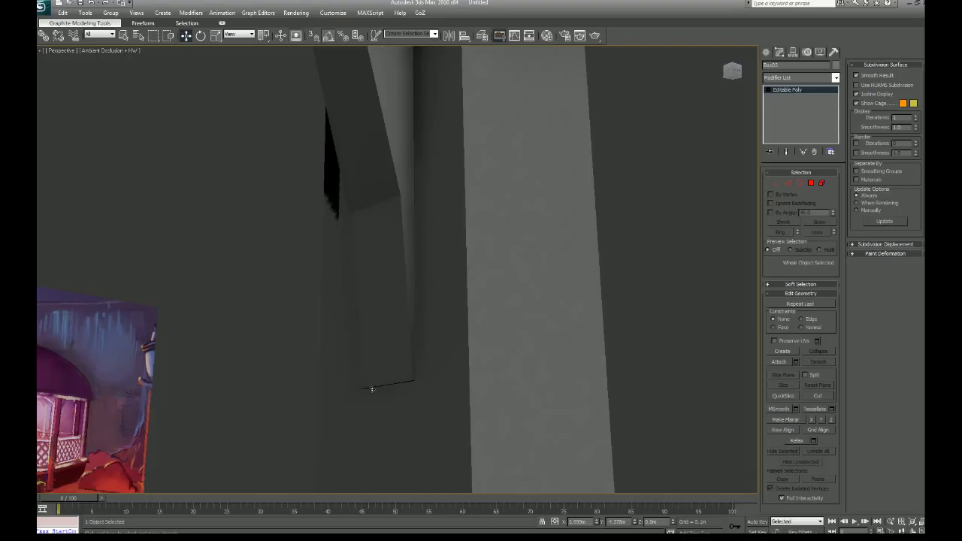
{"action": "middle_click_drag", "start_coordinate": [393, 391], "coordinate": [402, 331], "text": "alt"}
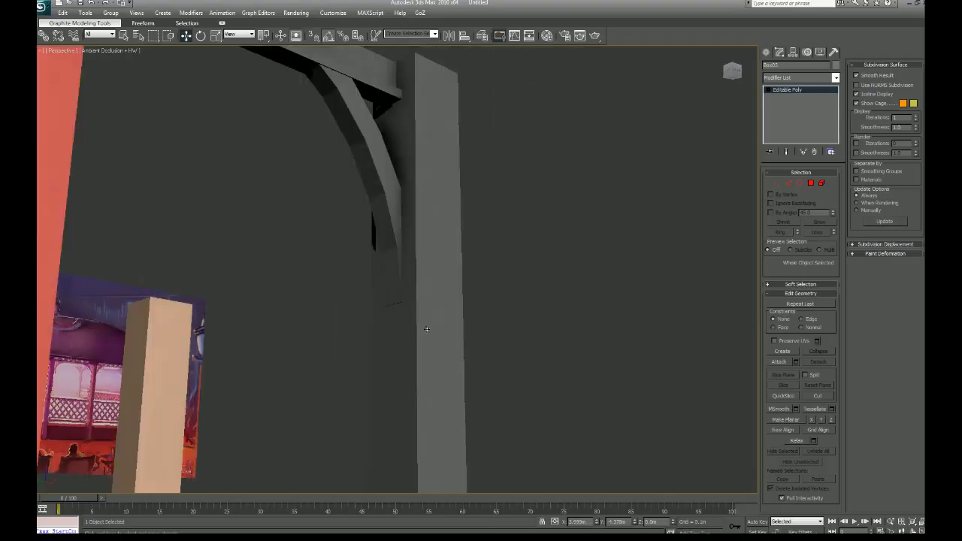
{"action": "middle_click_drag", "start_coordinate": [252, 92], "coordinate": [89, 77], "text": "alt"}
- Select all polygons of the bent support as an element, apply Auto Smooth and leave element editing
{"action": "key", "text": "q"}
{"action": "left_click", "coordinate": [204, 197]}
{"action": "left_click", "coordinate": [339, 230]}
{"action": "key", "text": "4"}
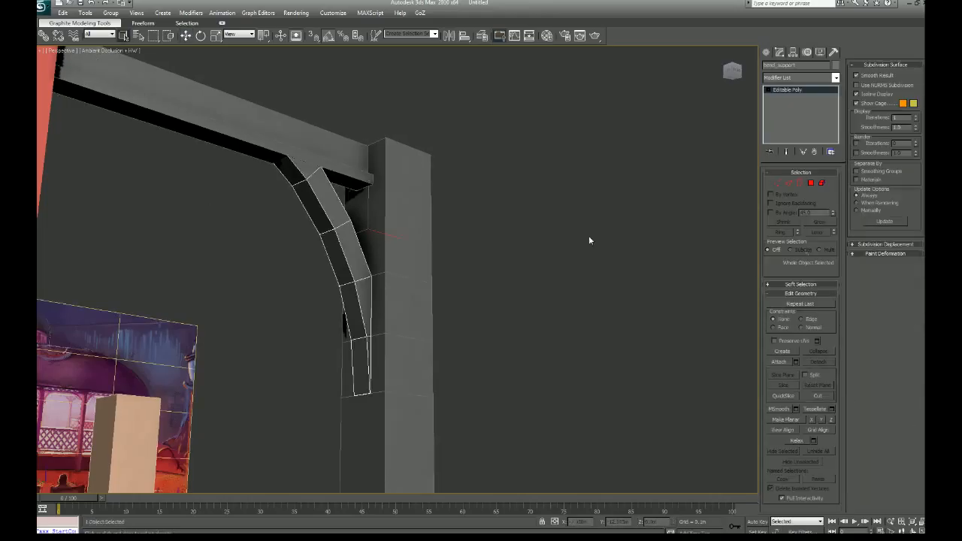
{"action": "key", "text": "ctrl+a"}
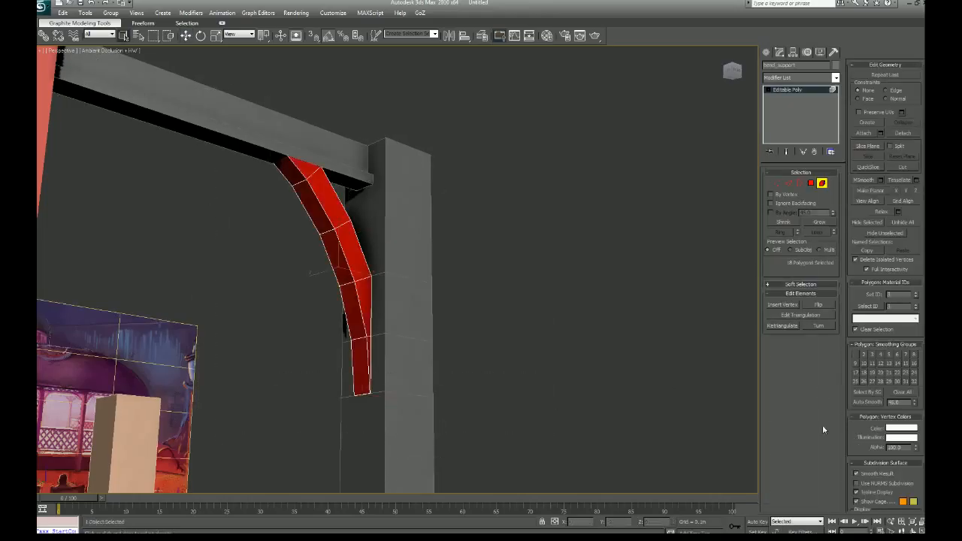
{"action": "left_click", "coordinate": [867, 402]}
{"action": "left_click", "coordinate": [574, 353]}
{"action": "mouse_move", "coordinate": [547, 352]}
{"action": "middle_mouse_down", "text": "alt"}
{"action": "mouse_move", "coordinate": [551, 344]}
{"action": "mouse_move", "coordinate": [497, 360]}
{"action": "mouse_move", "coordinate": [547, 369]}
{"action": "middle_mouse_up", "text": "alt"}
{"action": "scroll", "coordinate": [551, 344], "scroll_direction": "down", "scroll_amount": 5}
{"action": "scroll", "coordinate": [502, 346], "scroll_direction": "up", "scroll_amount": 5}
{"action": "middle_click_drag", "start_coordinate": [498, 340], "coordinate": [483, 328], "text": "alt"}
{"action": "left_click", "coordinate": [822, 185]}
- Show edged faces again, hide the red post at the other end of the beam and reselect the grey post
{"action": "key", "text": "F4"}
{"action": "middle_click_drag", "start_coordinate": [480, 376], "coordinate": [479, 326]}
{"action": "left_click", "coordinate": [478, 331]}
{"action": "left_click", "coordinate": [410, 304]}
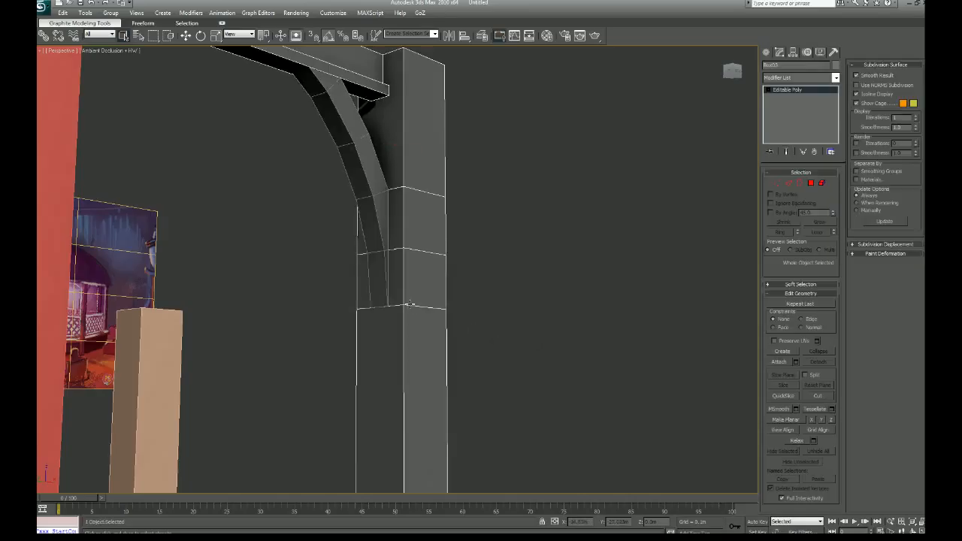
{"action": "middle_click_drag", "start_coordinate": [410, 304], "coordinate": [247, 263], "text": "alt"}
{"action": "left_click", "coordinate": [303, 254]}
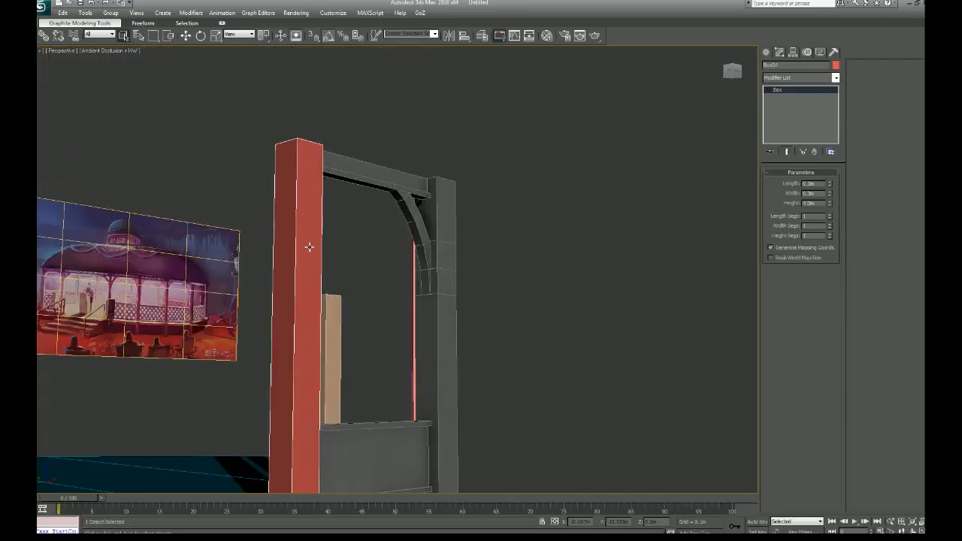
{"action": "right_click", "coordinate": [311, 248]}
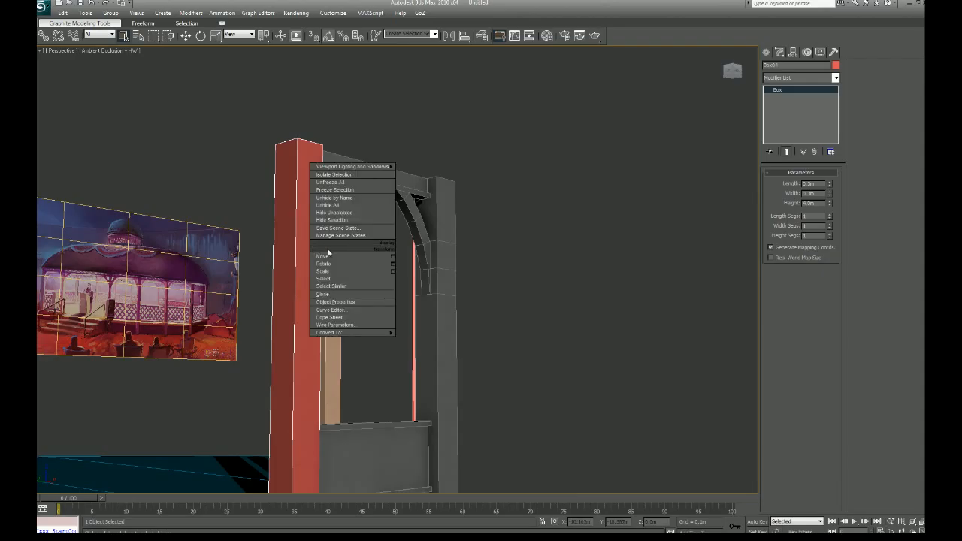
{"action": "left_click", "coordinate": [351, 225]}
{"action": "left_click", "coordinate": [427, 284]}
- In the left wireframe view, move the post's middle row of vertices vertically to line up with the bent support's segment
{"action": "middle_click_drag", "start_coordinate": [513, 332], "coordinate": [496, 345]}
{"action": "key", "text": "l"}
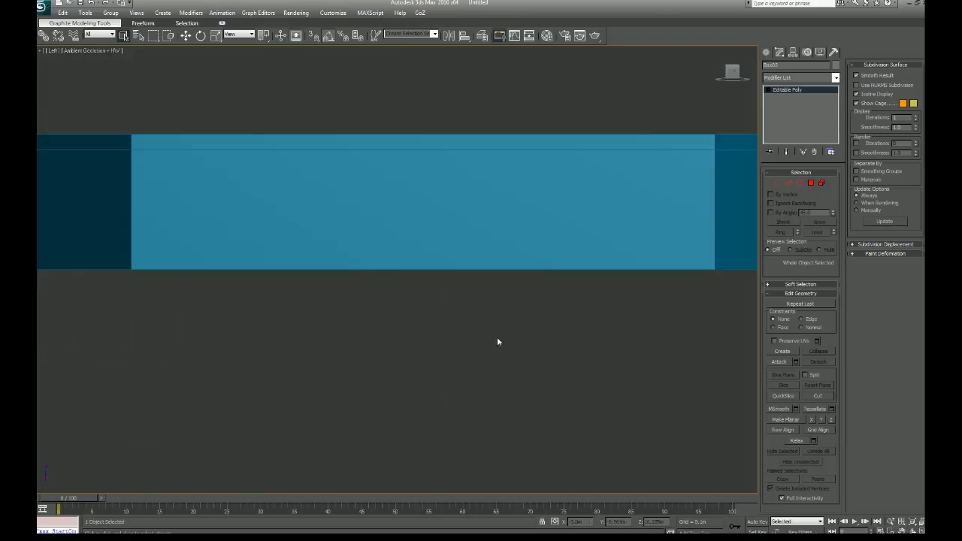
{"action": "key", "text": "z"}
{"action": "middle_click_drag", "start_coordinate": [471, 336], "coordinate": [466, 345]}
{"action": "middle_click_drag", "start_coordinate": [439, 301], "coordinate": [447, 381]}
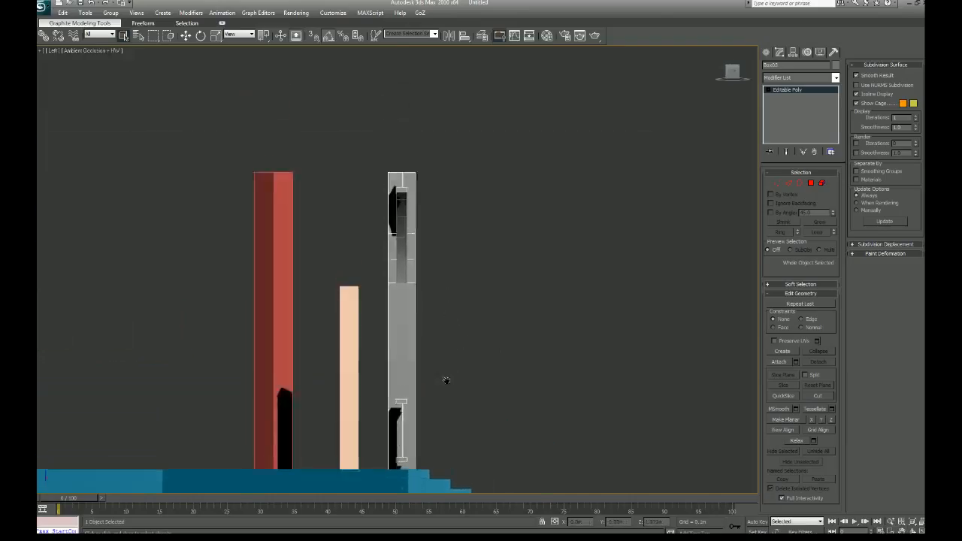
{"action": "scroll", "coordinate": [446, 363], "scroll_direction": "up", "scroll_amount": 6}
{"action": "key", "text": "F3"}
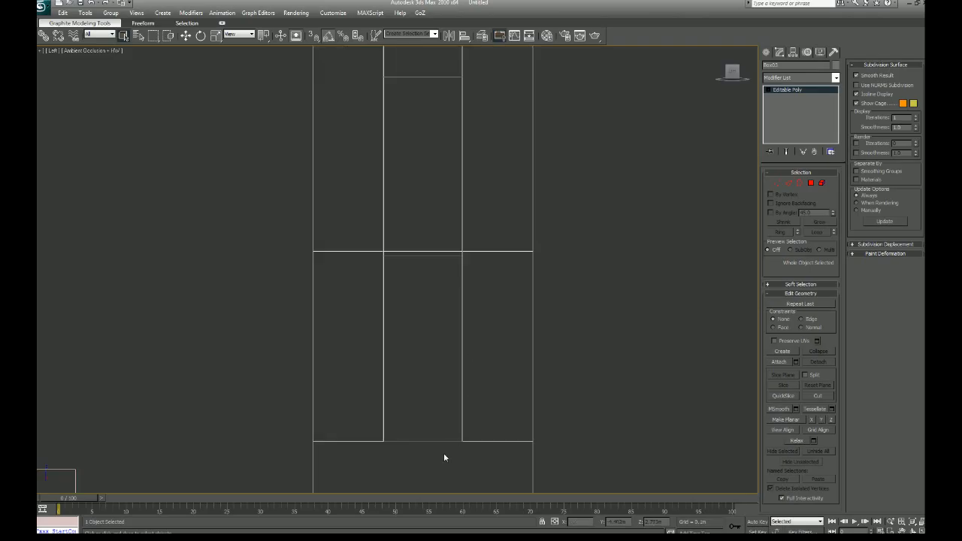
{"action": "middle_click_drag", "start_coordinate": [421, 405], "coordinate": [411, 341]}
{"action": "scroll", "coordinate": [405, 215], "scroll_direction": "up", "scroll_amount": 3}
{"action": "key", "text": "1"}
{"action": "left_click_drag", "start_coordinate": [706, 197], "coordinate": [199, 286]}
{"action": "key", "text": "z"}
{"action": "left_click", "coordinate": [184, 36]}
{"action": "scroll", "coordinate": [363, 217], "scroll_direction": "up", "scroll_amount": 4}
{"action": "left_click_drag", "start_coordinate": [392, 144], "coordinate": [392, 167]}
- Move the post's vertices along one side of the cutout horizontally onto the matching side edge of the bent support
{"action": "scroll", "coordinate": [419, 291], "scroll_direction": "down", "scroll_amount": 5}
{"action": "middle_click_drag", "start_coordinate": [419, 290], "coordinate": [420, 127]}
{"action": "scroll", "coordinate": [420, 151], "scroll_direction": "down", "scroll_amount": 2}
{"action": "scroll", "coordinate": [420, 154], "scroll_direction": "down", "scroll_amount": 2}
{"action": "left_click", "coordinate": [524, 224]}
{"action": "left_click_drag", "start_coordinate": [433, 185], "coordinate": [411, 454]}
{"action": "scroll", "coordinate": [441, 322], "scroll_direction": "up", "scroll_amount": 8}
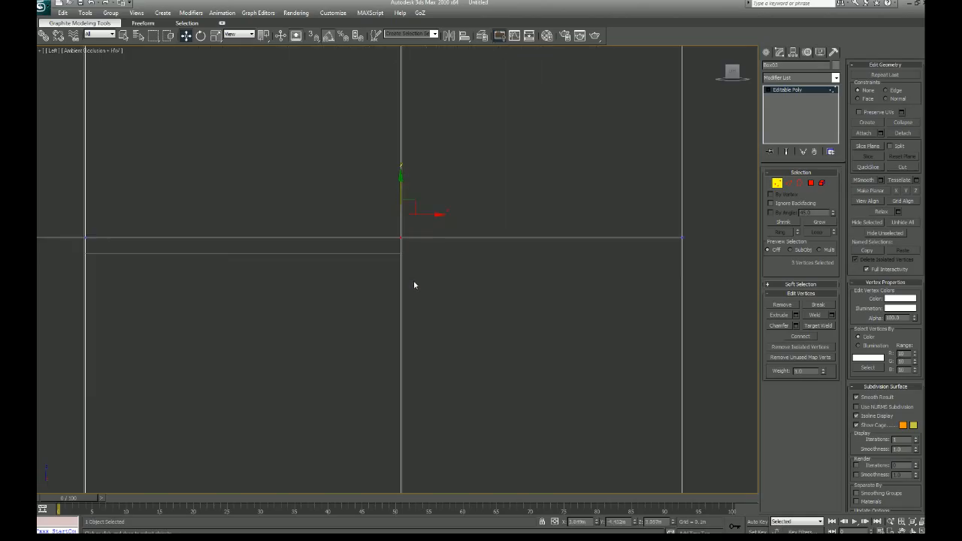
{"action": "left_click_drag", "start_coordinate": [418, 206], "coordinate": [422, 206]}
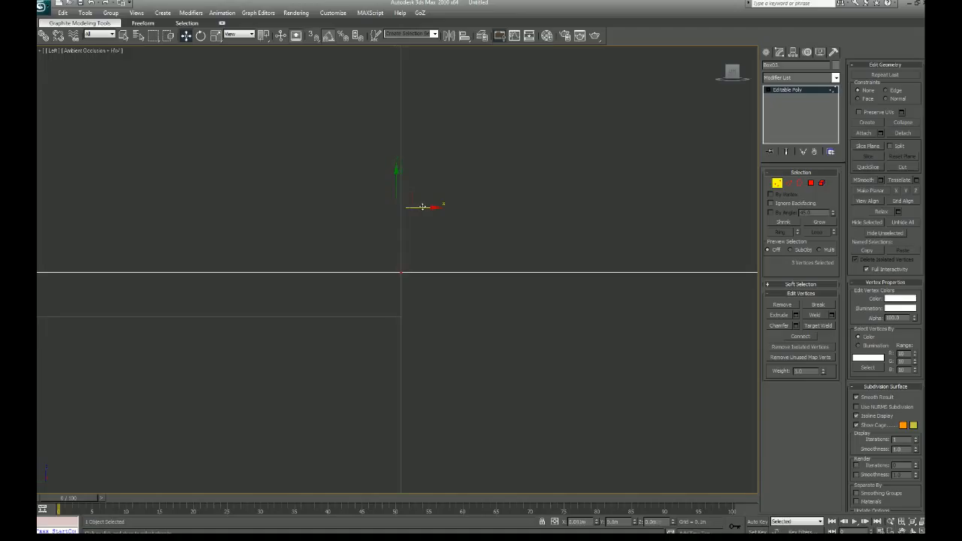
- Move the vertex column on the opposite side of the post cutout horizontally onto the support's other side edge
{"action": "scroll", "coordinate": [313, 333], "scroll_direction": "down", "scroll_amount": 5}
{"action": "left_click_drag", "start_coordinate": [394, 137], "coordinate": [351, 373]}
{"action": "scroll", "coordinate": [379, 309], "scroll_direction": "up", "scroll_amount": 6}
{"action": "middle_click_drag", "start_coordinate": [296, 245], "coordinate": [467, 309]}
{"action": "scroll", "coordinate": [403, 253], "scroll_direction": "up", "scroll_amount": 5}
{"action": "middle_click_drag", "start_coordinate": [404, 253], "coordinate": [431, 317]}
{"action": "left_click_drag", "start_coordinate": [422, 185], "coordinate": [407, 185]}
{"action": "scroll", "coordinate": [485, 367], "scroll_direction": "down", "scroll_amount": 11}
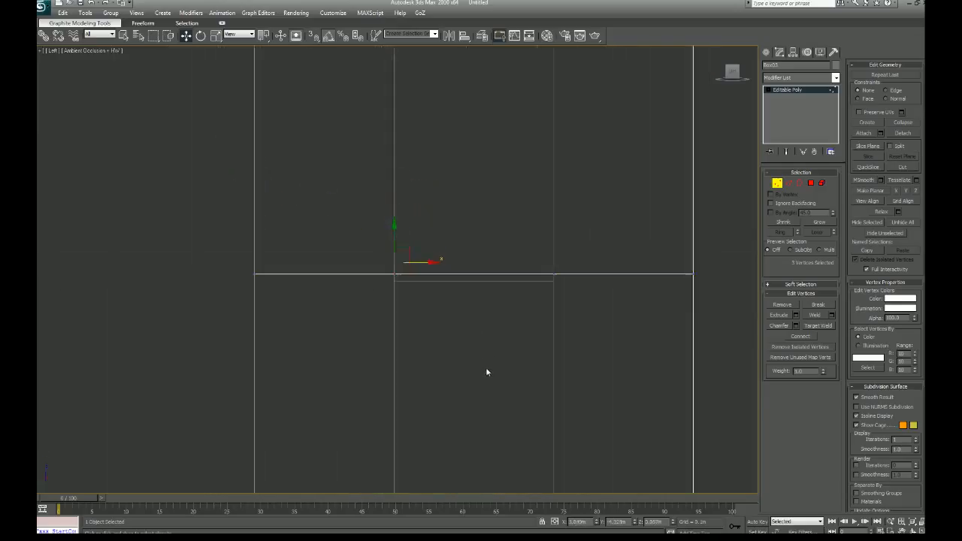
- Deselect the vertices, return to shaded display and examine how the post cutout meets the bent support
{"action": "mouse_move", "coordinate": [486, 368]}
{"action": "middle_mouse_down", "text": "alt"}
{"action": "mouse_move", "coordinate": [445, 381]}
{"action": "mouse_move", "coordinate": [514, 341]}
{"action": "middle_mouse_up", "text": "alt"}
{"action": "left_click", "coordinate": [493, 367]}
{"action": "scroll", "coordinate": [514, 341], "scroll_direction": "up", "scroll_amount": 3}
{"action": "middle_click_drag", "start_coordinate": [534, 307], "coordinate": [465, 340]}
{"action": "key", "text": "F3"}
{"action": "scroll", "coordinate": [487, 320], "scroll_direction": "up", "scroll_amount": 1}
{"action": "scroll", "coordinate": [486, 323], "scroll_direction": "up", "scroll_amount": 3}
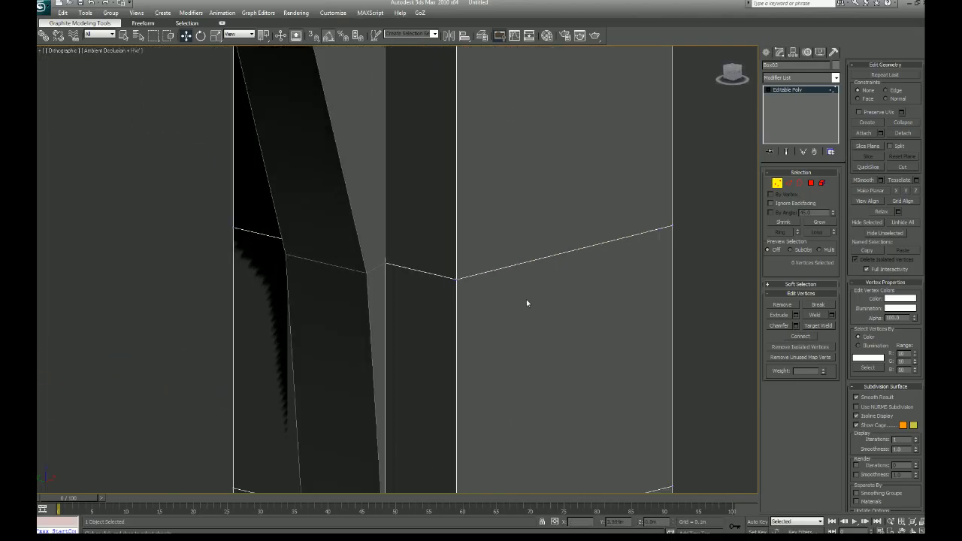
- Leave vertex editing and attach the bent support to the post object
{"action": "left_click", "coordinate": [710, 262]}
{"action": "left_click", "coordinate": [586, 281]}
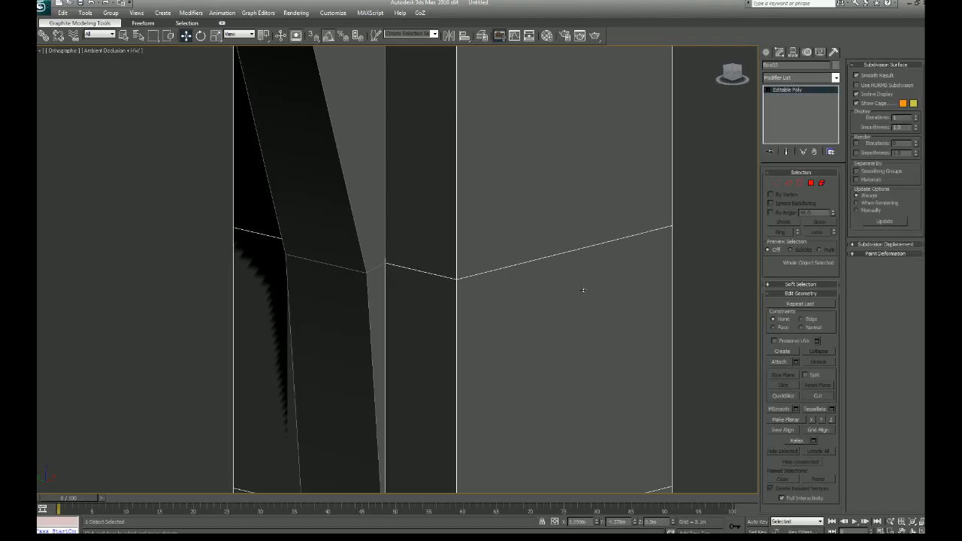
{"action": "middle_click_drag", "start_coordinate": [582, 286], "coordinate": [601, 241]}
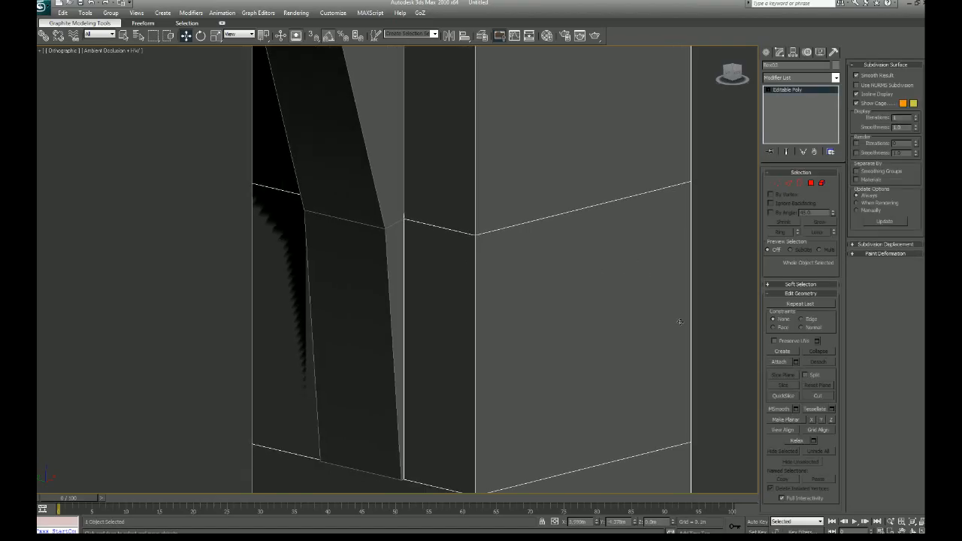
{"action": "left_click", "coordinate": [786, 361]}
{"action": "key", "text": "1"}
- Select the open borders where the bent support meets the post cutout, convert them to vertices and weld them
{"action": "middle_click_drag", "start_coordinate": [469, 387], "coordinate": [459, 361]}
{"action": "scroll", "coordinate": [492, 344], "scroll_direction": "down", "scroll_amount": 4}
{"action": "key", "text": "3"}
{"action": "left_click", "coordinate": [449, 305], "text": "ctrl"}
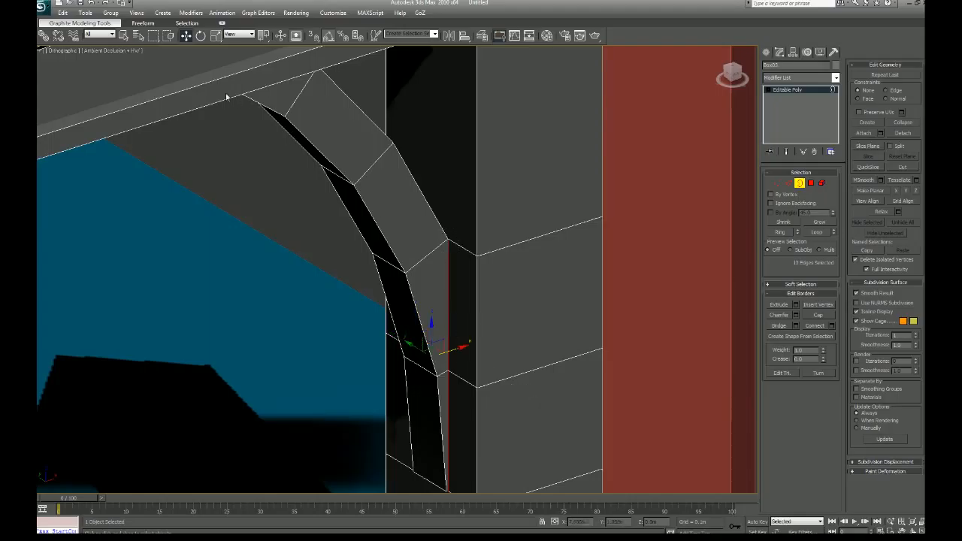
{"action": "left_click", "coordinate": [777, 183]}
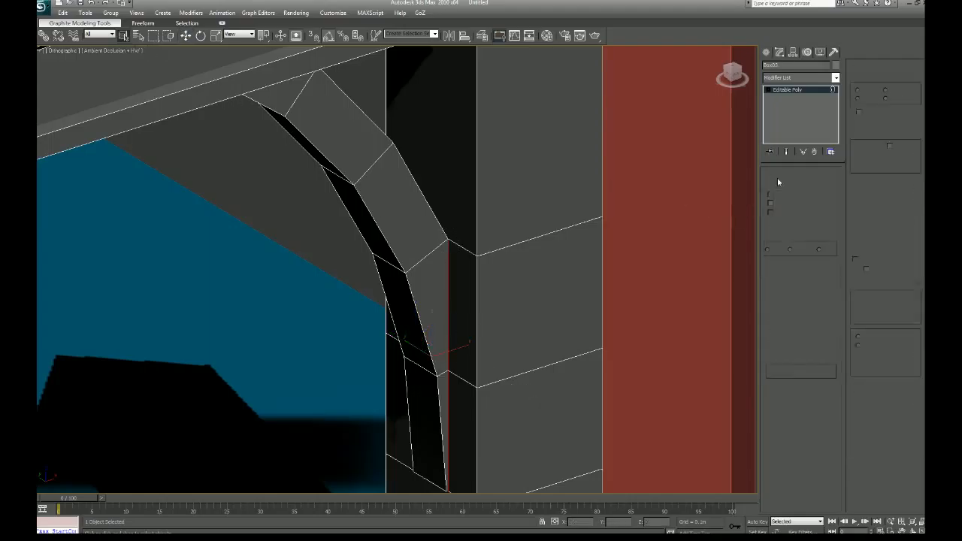
{"action": "left_click", "coordinate": [815, 315]}
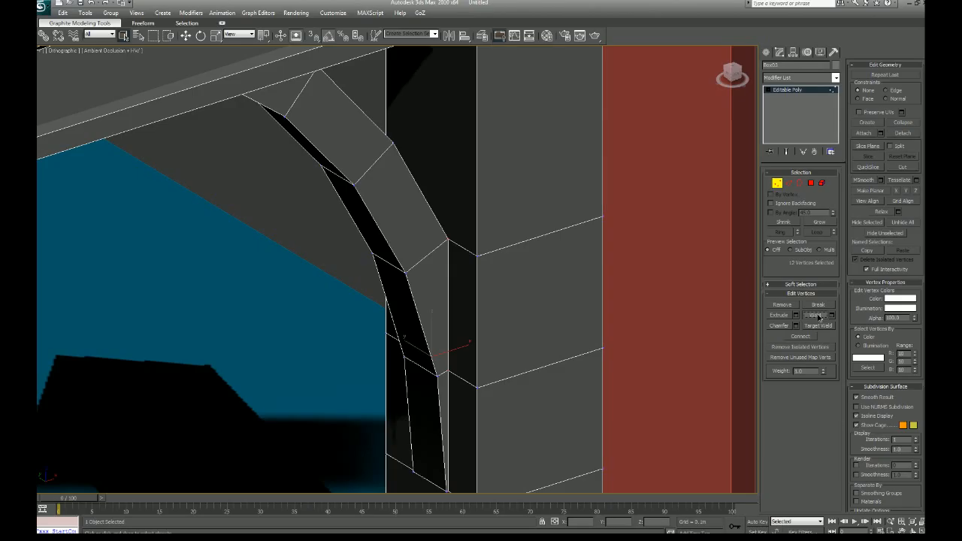
- Select the post with its bent support as an element and examine the welded joint from several angles
{"action": "middle_click_drag", "start_coordinate": [472, 334], "coordinate": [447, 267]}
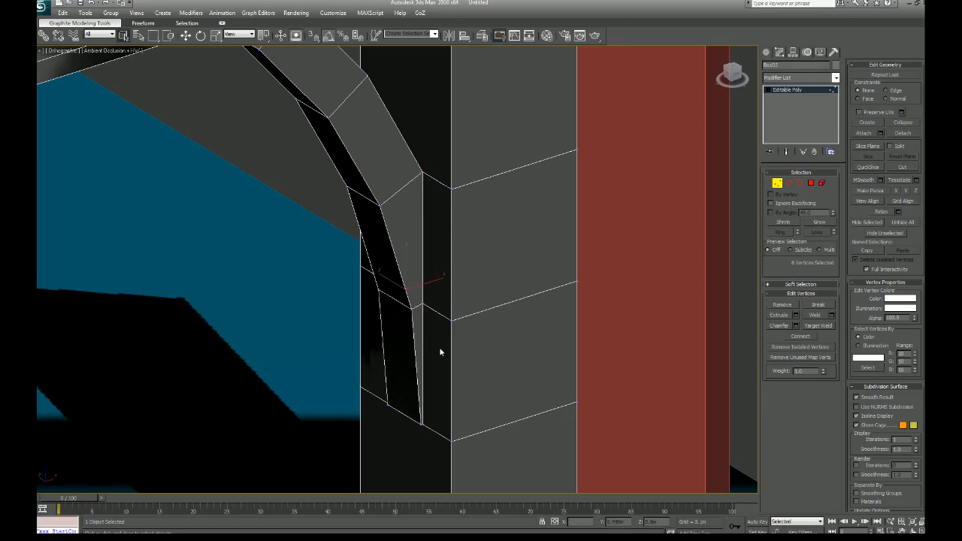
{"action": "scroll", "coordinate": [436, 354], "scroll_direction": "down", "scroll_amount": 4}
{"action": "scroll", "coordinate": [447, 342], "scroll_direction": "up", "scroll_amount": 4}
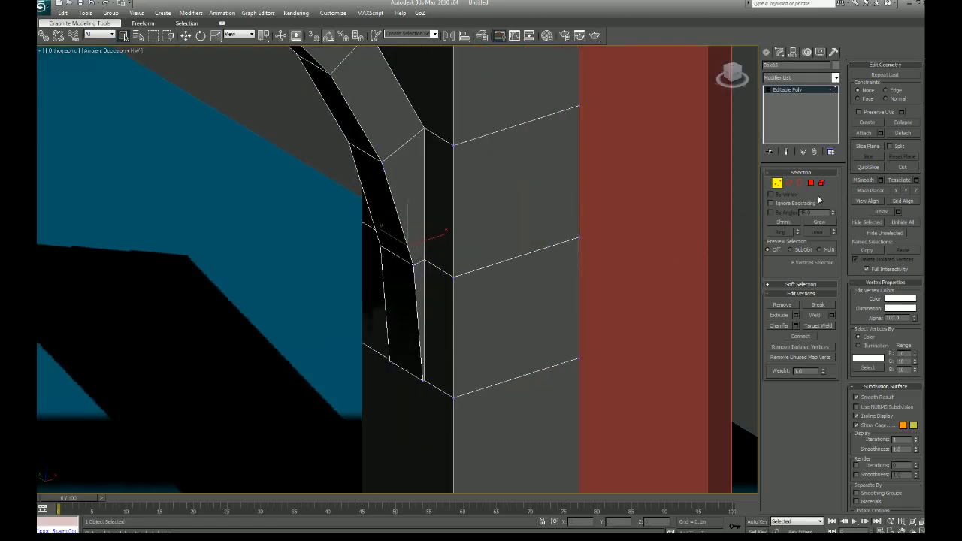
{"action": "left_click", "coordinate": [821, 182]}
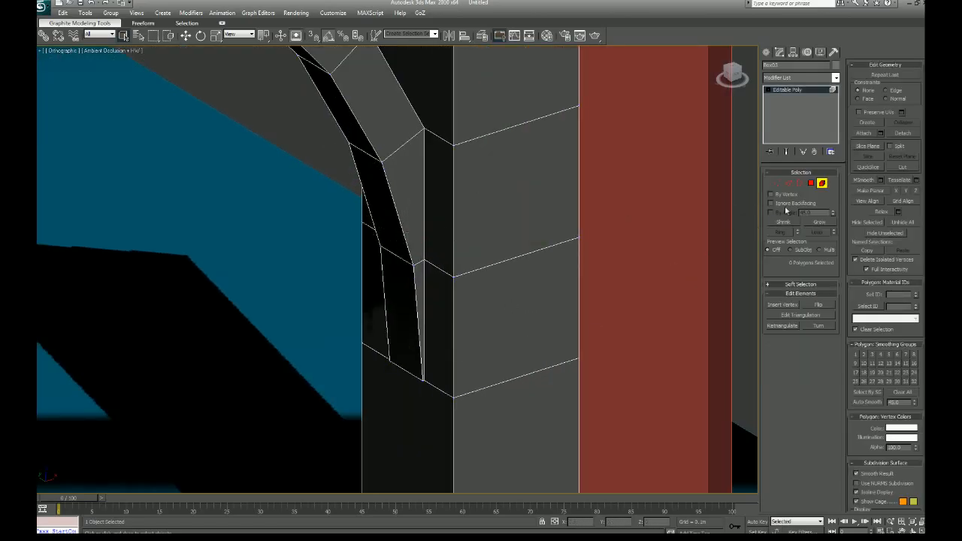
{"action": "left_click", "coordinate": [371, 184]}
{"action": "scroll", "coordinate": [515, 354], "scroll_direction": "down", "scroll_amount": 4}
{"action": "middle_click_drag", "start_coordinate": [454, 350], "coordinate": [626, 265], "text": "alt"}
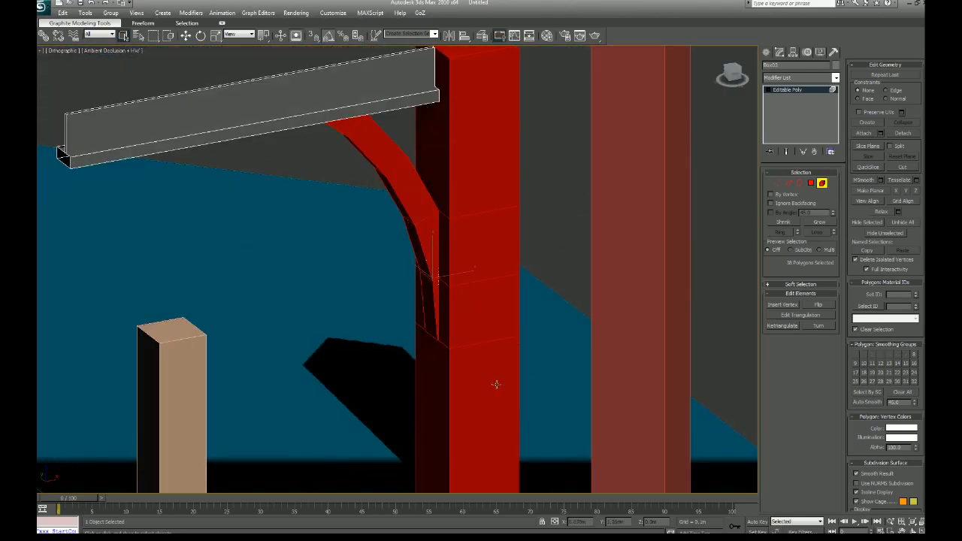
{"action": "mouse_move", "coordinate": [489, 384]}
{"action": "middle_mouse_down", "text": "alt"}
{"action": "mouse_move", "coordinate": [451, 377]}
{"action": "mouse_move", "coordinate": [477, 377]}
{"action": "middle_mouse_up", "text": "alt"}
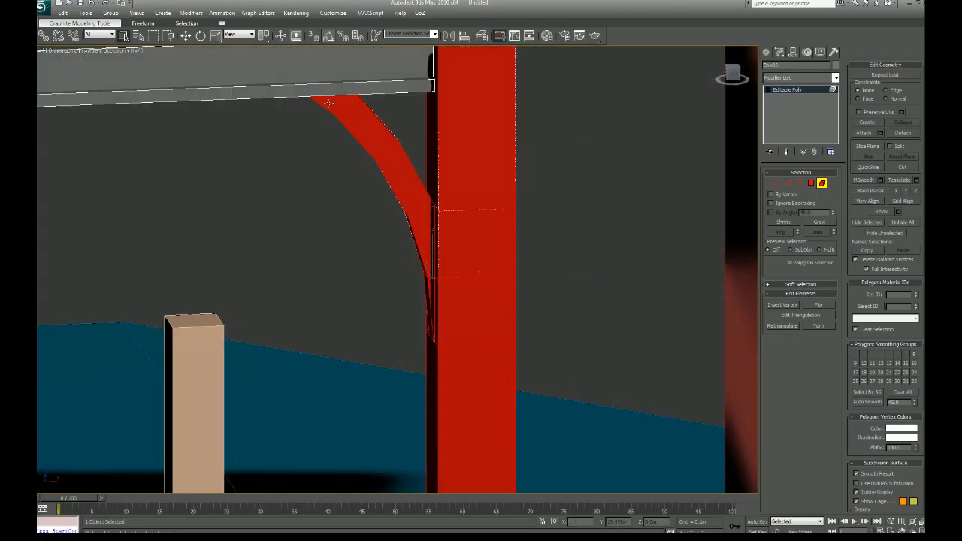
{"action": "middle_click_drag", "start_coordinate": [487, 315], "coordinate": [498, 185], "text": "alt"}
{"action": "middle_click_drag", "start_coordinate": [513, 404], "coordinate": [334, 124], "text": "alt"}
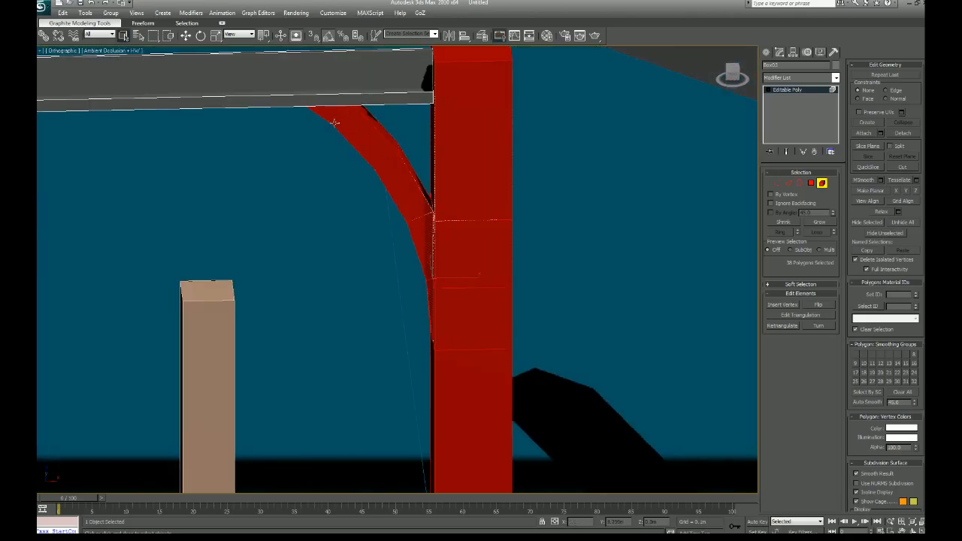
{"action": "middle_click_drag", "start_coordinate": [548, 342], "coordinate": [466, 336]}
{"action": "left_click", "coordinate": [821, 183]}
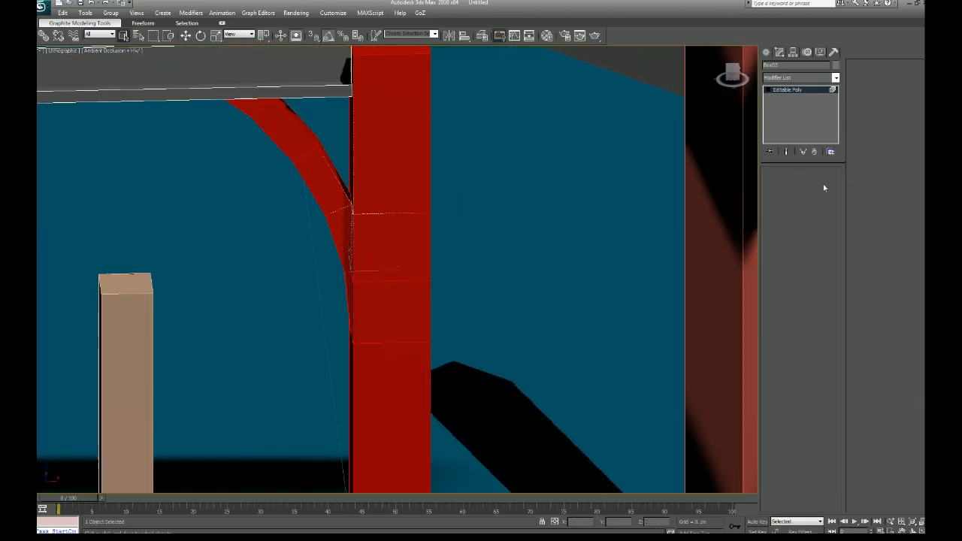
- Apply a Symmetry modifier to the combined post, support, trim and railing object
{"action": "middle_click_drag", "start_coordinate": [246, 277], "coordinate": [325, 100]}
{"action": "scroll", "coordinate": [277, 178], "scroll_direction": "down", "scroll_amount": 3}
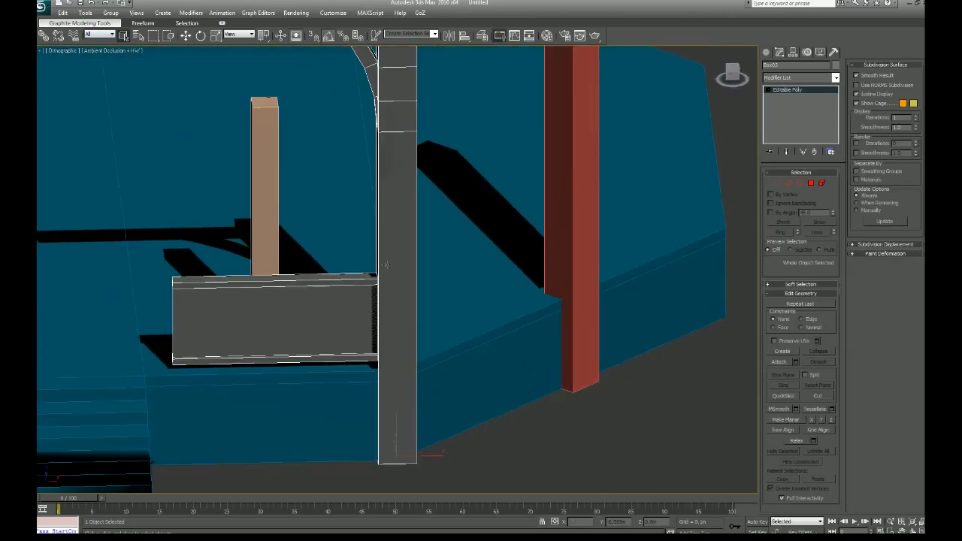
{"action": "middle_click_drag", "start_coordinate": [393, 454], "coordinate": [393, 410]}
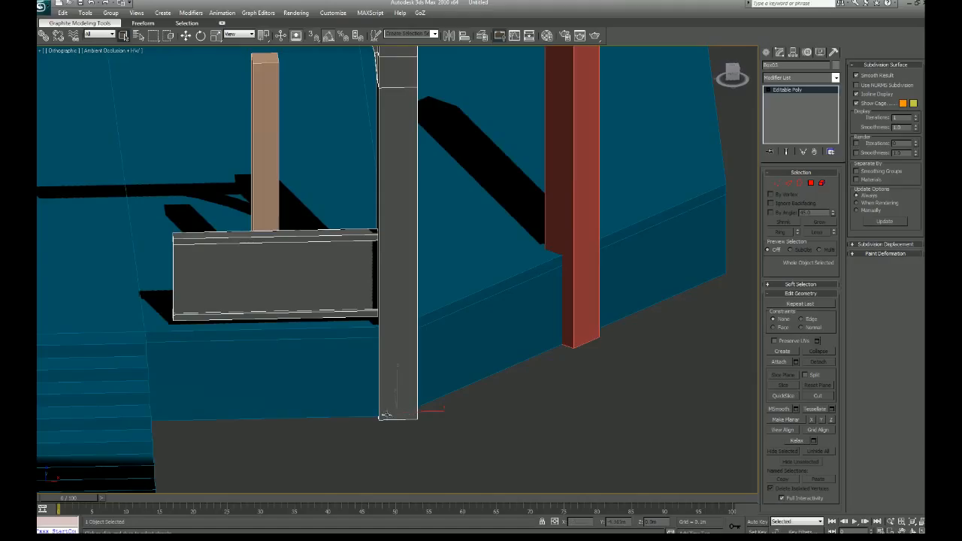
{"action": "middle_click_drag", "start_coordinate": [379, 290], "coordinate": [360, 387]}
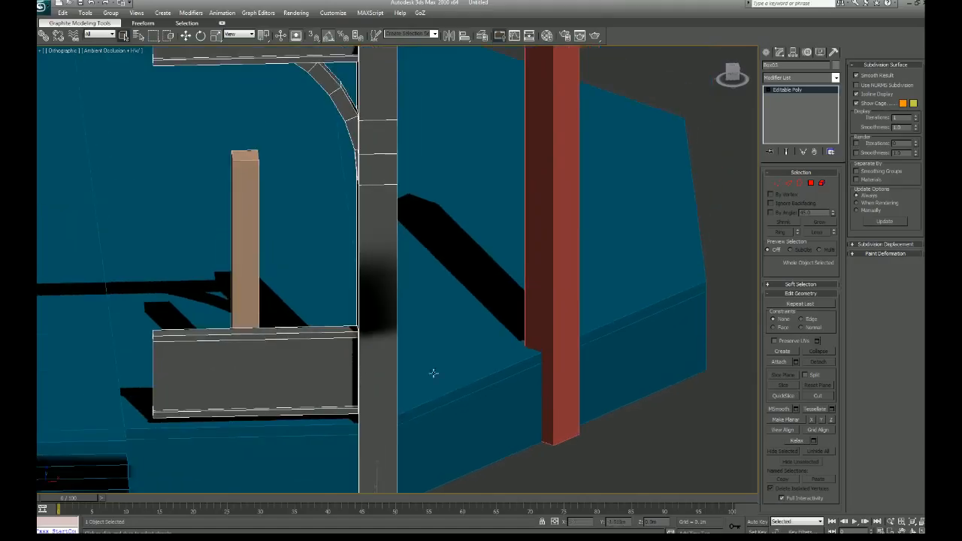
{"action": "middle_click_drag", "start_coordinate": [433, 372], "coordinate": [548, 187], "text": "alt"}
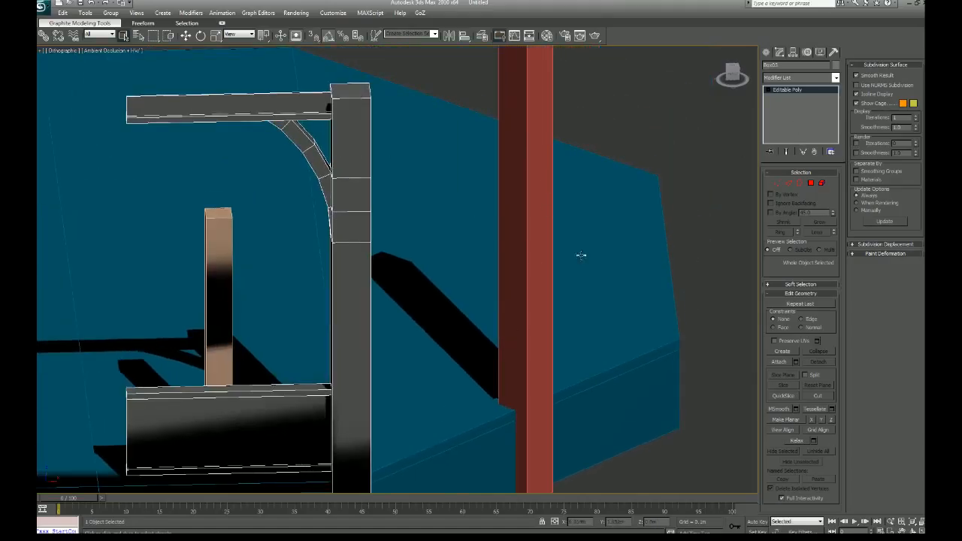
{"action": "left_click", "coordinate": [835, 78]}
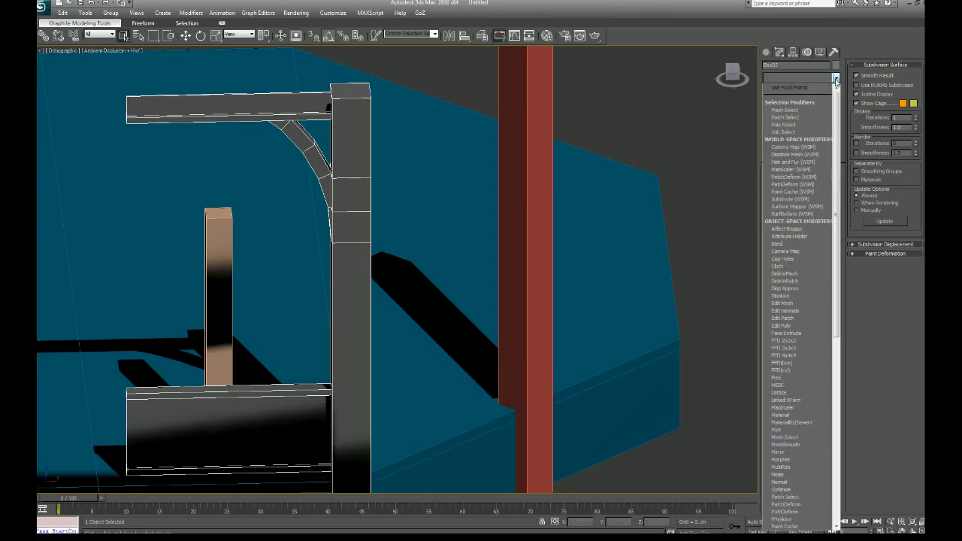
{"action": "scroll", "coordinate": [797, 301], "scroll_direction": "down", "scroll_amount": 15}
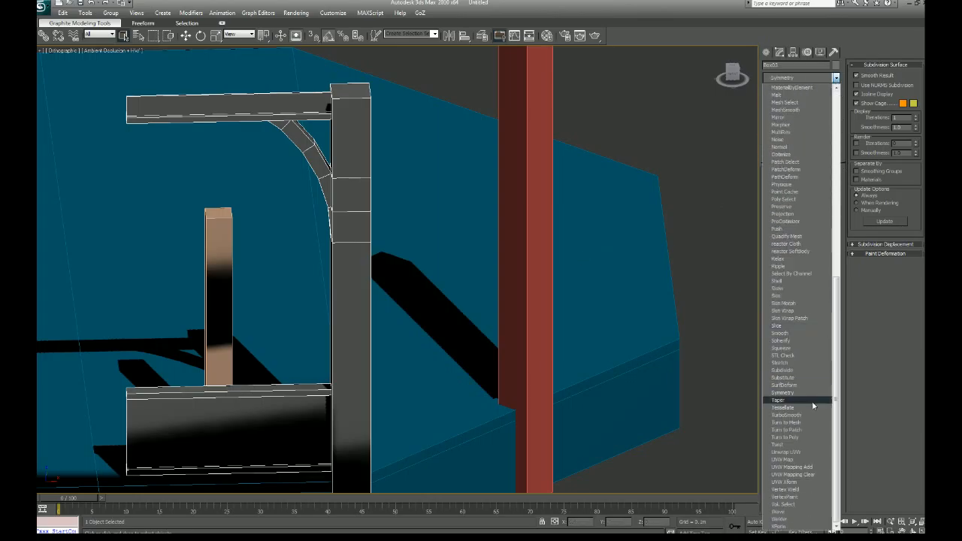
{"action": "left_click", "coordinate": [783, 393]}
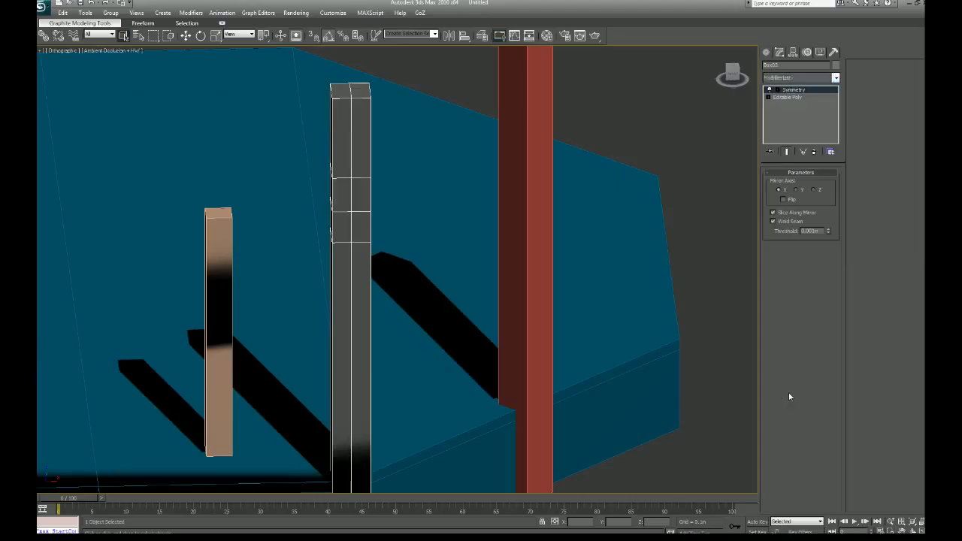
- Compare the model with the Symmetry modifier off and on, and flip its X-axis mirror to keep the side with the railings
{"action": "left_click", "coordinate": [777, 90]}
{"action": "left_click", "coordinate": [794, 98]}
{"action": "left_click", "coordinate": [201, 36]}
{"action": "middle_click_drag", "start_coordinate": [361, 225], "coordinate": [421, 224], "text": "alt"}
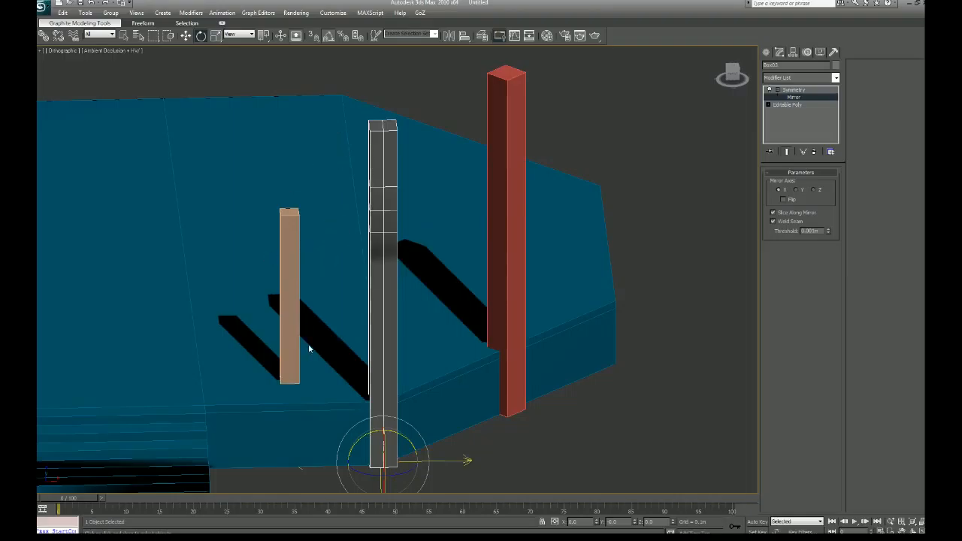
{"action": "left_click", "coordinate": [769, 91]}
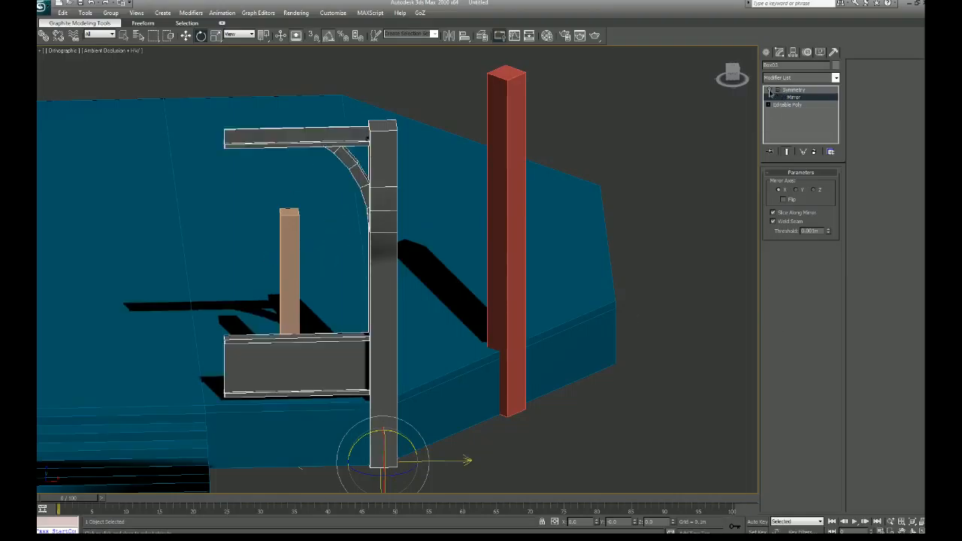
{"action": "left_click", "coordinate": [769, 90]}
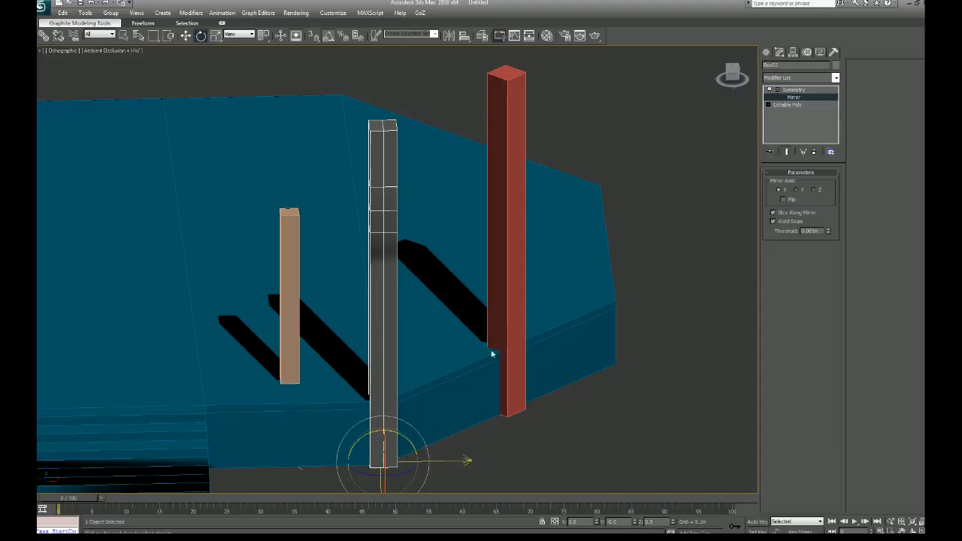
{"action": "middle_click_drag", "start_coordinate": [475, 273], "coordinate": [481, 230]}
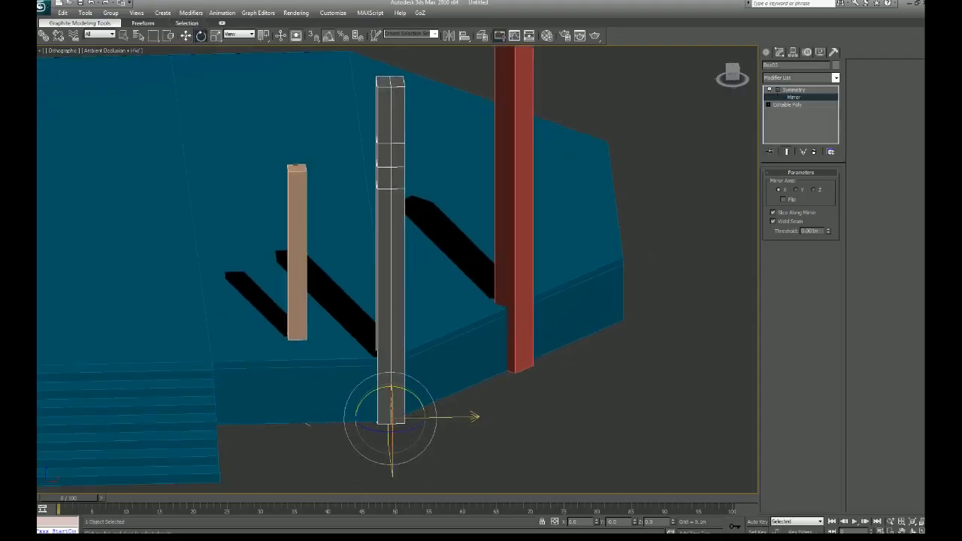
{"action": "left_click", "coordinate": [784, 200]}
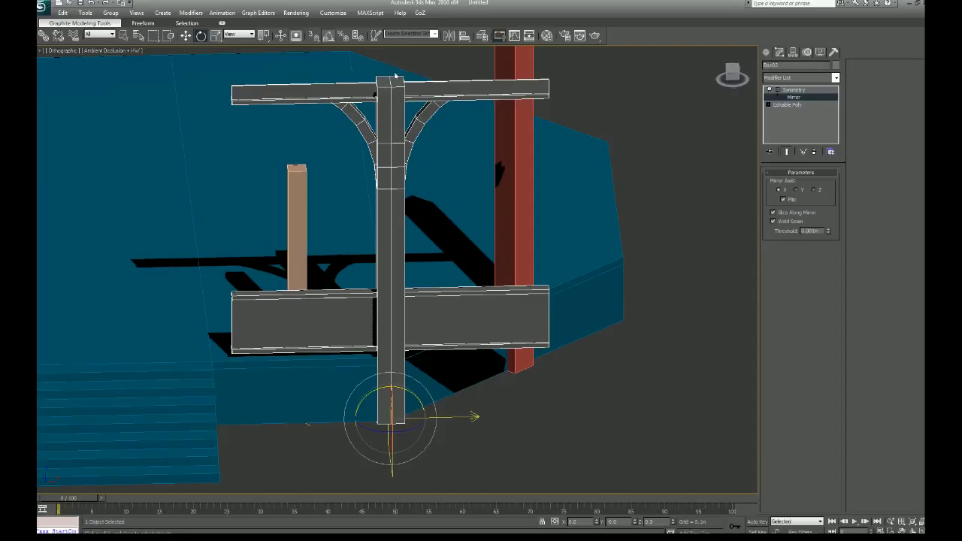
- Collapse the modifier stack and remove the seam edge loop running down the middle of the post
{"action": "right_click", "coordinate": [800, 121]}
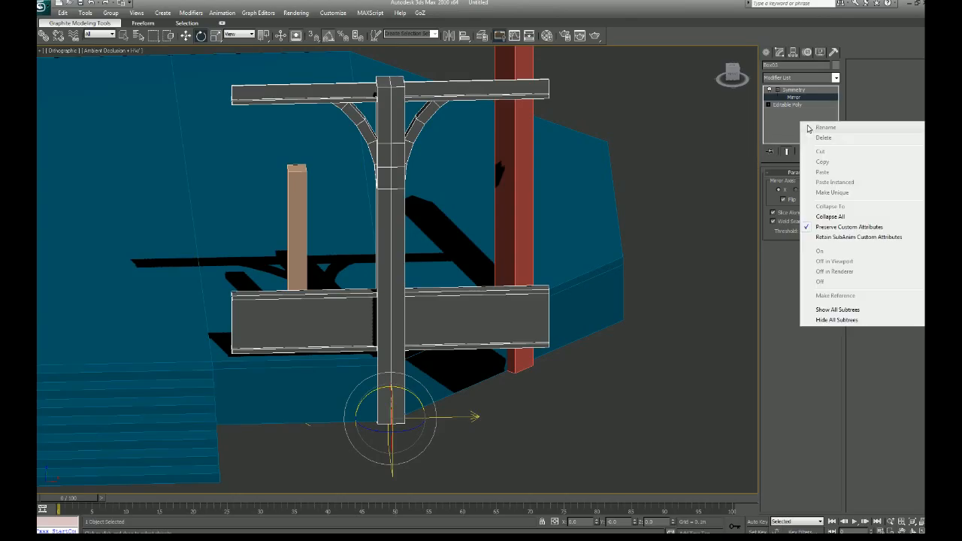
{"action": "left_click", "coordinate": [841, 218]}
{"action": "key", "text": "2"}
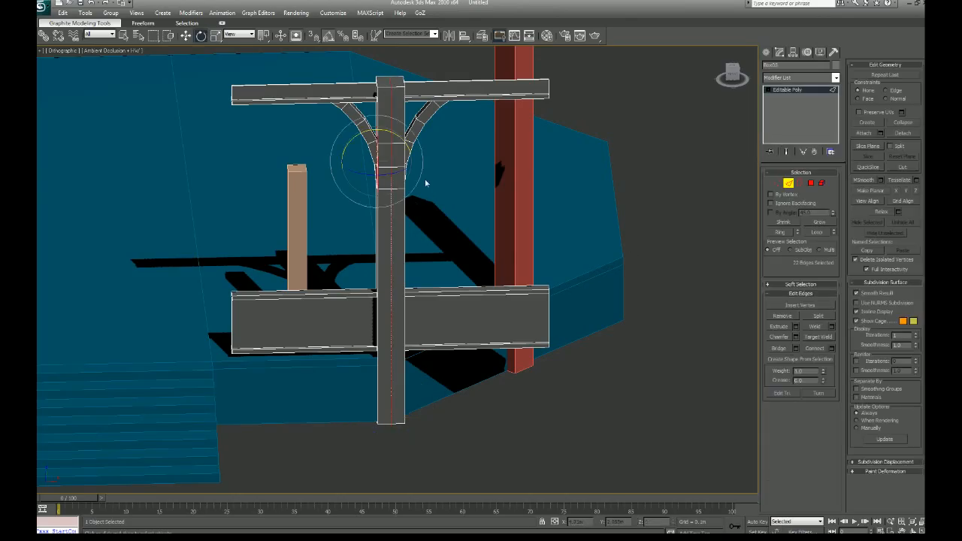
{"action": "left_click", "coordinate": [123, 35]}
{"action": "left_click", "coordinate": [390, 101]}
{"action": "left_click", "coordinate": [816, 231]}
{"action": "left_click", "coordinate": [785, 321]}
- Connect the unconnected lower corner vertex of the post cutout to a corner vertex at the base of the post
{"action": "middle_click_drag", "start_coordinate": [519, 311], "coordinate": [494, 303], "text": "alt"}
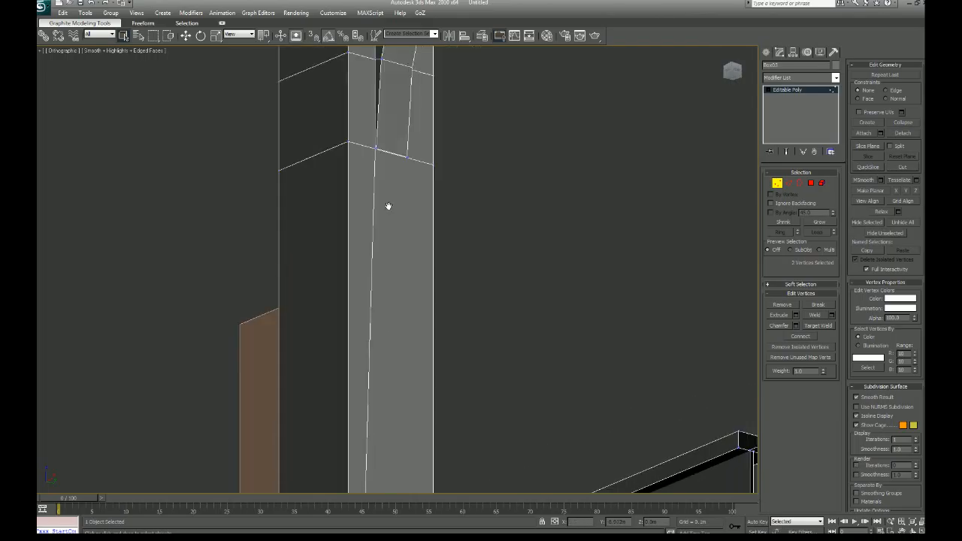
{"action": "scroll", "coordinate": [386, 205], "scroll_direction": "up", "scroll_amount": 4}
{"action": "left_click", "coordinate": [304, 194]}
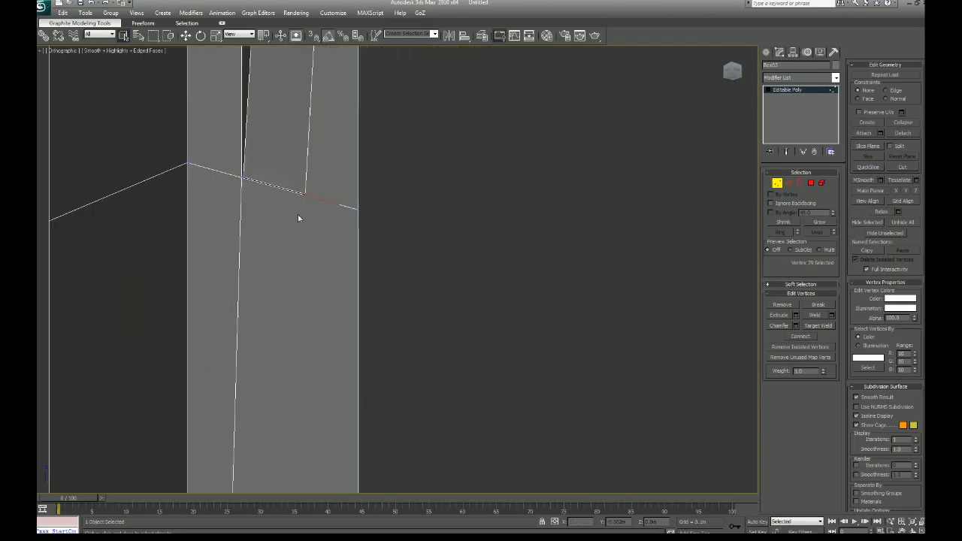
{"action": "middle_click_drag", "start_coordinate": [304, 256], "coordinate": [396, 282]}
{"action": "scroll", "coordinate": [397, 283], "scroll_direction": "up", "scroll_amount": 3}
{"action": "scroll", "coordinate": [397, 283], "scroll_direction": "down", "scroll_amount": 8}
{"action": "middle_click_drag", "start_coordinate": [424, 451], "coordinate": [435, 325]}
{"action": "middle_click_drag", "start_coordinate": [441, 480], "coordinate": [421, 248]}
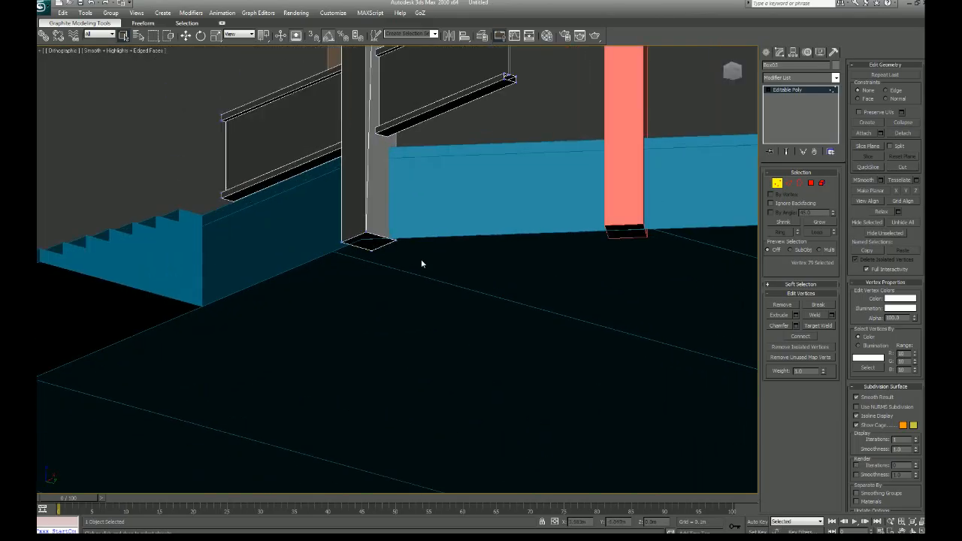
{"action": "scroll", "coordinate": [421, 262], "scroll_direction": "up", "scroll_amount": 4}
{"action": "left_click", "coordinate": [395, 210], "text": "ctrl"}
{"action": "middle_click_drag", "start_coordinate": [429, 107], "coordinate": [445, 397]}
{"action": "scroll", "coordinate": [440, 353], "scroll_direction": "down", "scroll_amount": 2}
{"action": "middle_click_drag", "start_coordinate": [422, 172], "coordinate": [423, 429]}
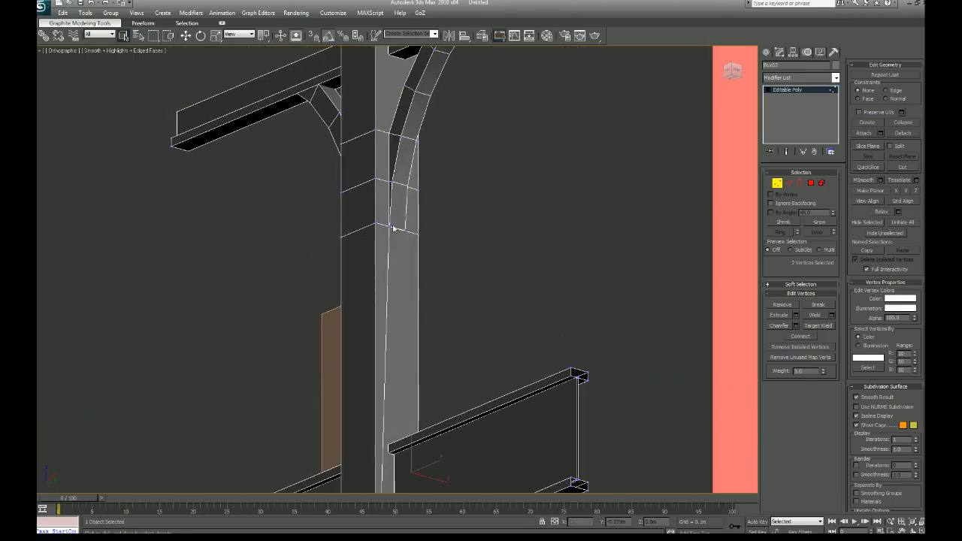
{"action": "left_click", "coordinate": [803, 337]}
- On the mirrored side of the post, connect the cutout's inner lower corner vertex to the corner vertex at the post's base
{"action": "middle_click_drag", "start_coordinate": [505, 291], "coordinate": [551, 285]}
{"action": "scroll", "coordinate": [507, 276], "scroll_direction": "down", "scroll_amount": 3}
{"action": "scroll", "coordinate": [431, 337], "scroll_direction": "up", "scroll_amount": 8}
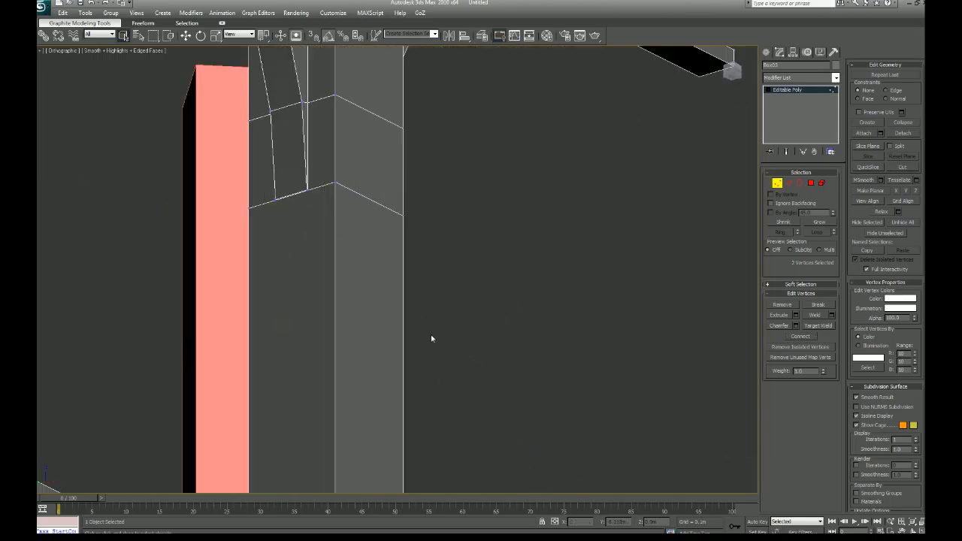
{"action": "scroll", "coordinate": [487, 249], "scroll_direction": "up", "scroll_amount": 5}
{"action": "left_click", "coordinate": [483, 241]}
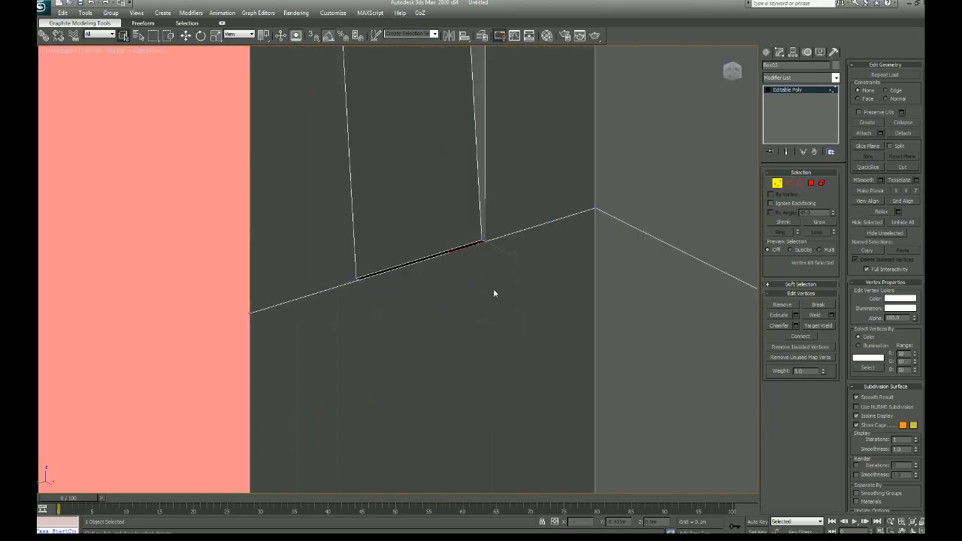
{"action": "scroll", "coordinate": [496, 315], "scroll_direction": "down", "scroll_amount": 7}
{"action": "scroll", "coordinate": [499, 428], "scroll_direction": "down", "scroll_amount": 2}
{"action": "middle_click_drag", "start_coordinate": [499, 428], "coordinate": [508, 249]}
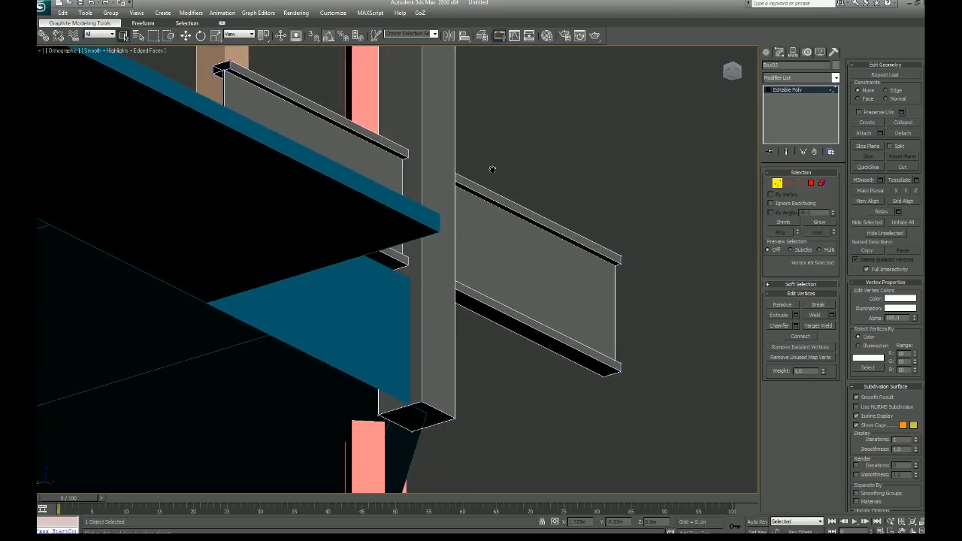
{"action": "left_click", "coordinate": [422, 402], "text": "ctrl"}
{"action": "left_click", "coordinate": [809, 336]}
- Connect the post cutout's other lower corner vertex to the matching corner vertex at the base of the post
{"action": "scroll", "coordinate": [524, 200], "scroll_direction": "up", "scroll_amount": 10}
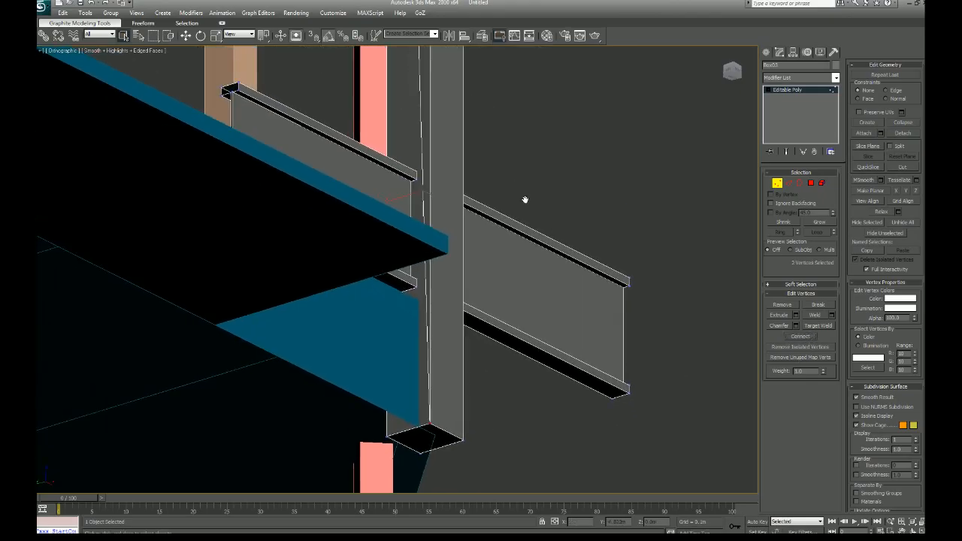
{"action": "scroll", "coordinate": [404, 271], "scroll_direction": "up", "scroll_amount": 2}
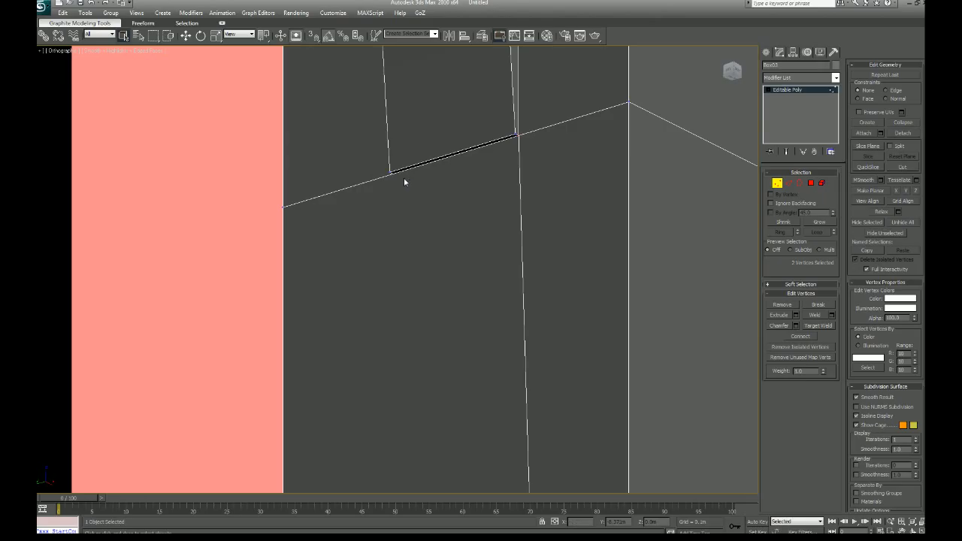
{"action": "left_click", "coordinate": [393, 172]}
{"action": "scroll", "coordinate": [436, 293], "scroll_direction": "down", "scroll_amount": 12}
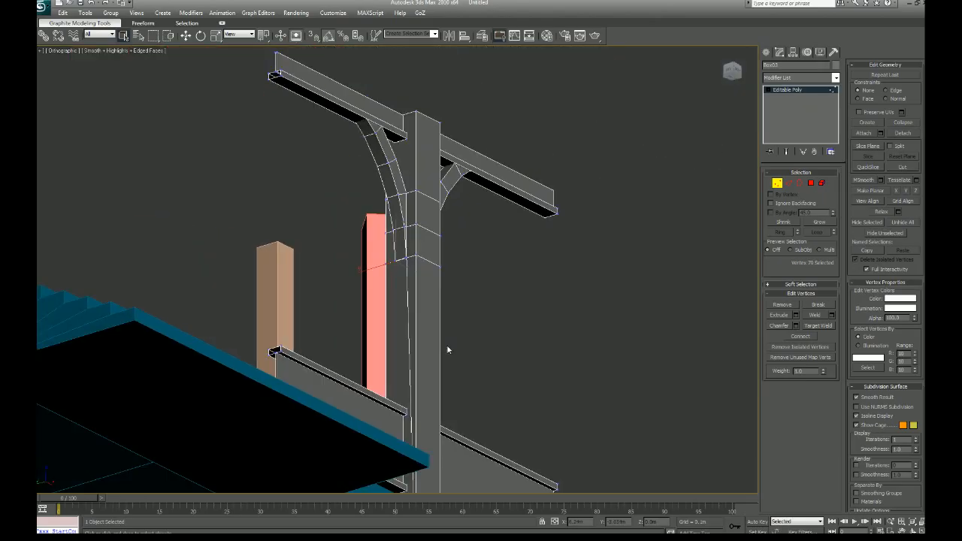
{"action": "middle_click_drag", "start_coordinate": [481, 382], "coordinate": [445, 192]}
{"action": "scroll", "coordinate": [405, 279], "scroll_direction": "up", "scroll_amount": 5}
{"action": "scroll", "coordinate": [368, 177], "scroll_direction": "up", "scroll_amount": 5}
{"action": "middle_click_drag", "start_coordinate": [367, 177], "coordinate": [414, 273]}
{"action": "left_click", "coordinate": [394, 224], "text": "ctrl"}
{"action": "left_click", "coordinate": [797, 337]}
{"action": "left_click", "coordinate": [642, 348]}
- On the side of the post facing the view, connect the curved support cutout's upper corner vertex to the post's near top corner vertex
{"action": "scroll", "coordinate": [571, 350], "scroll_direction": "down", "scroll_amount": 9}
{"action": "middle_click_drag", "start_coordinate": [507, 263], "coordinate": [429, 353]}
{"action": "scroll", "coordinate": [429, 352], "scroll_direction": "up", "scroll_amount": 10}
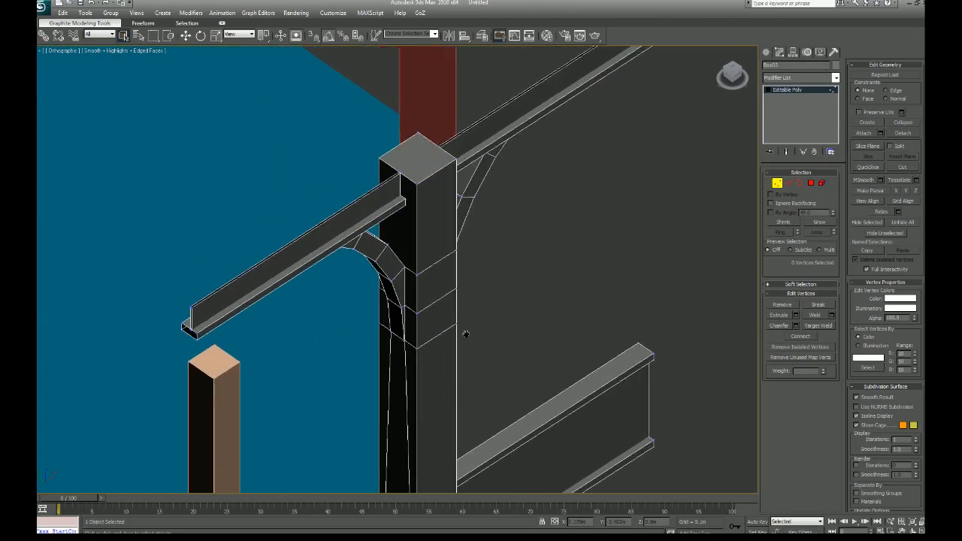
{"action": "left_click", "coordinate": [424, 264]}
{"action": "middle_click_drag", "start_coordinate": [481, 202], "coordinate": [479, 448]}
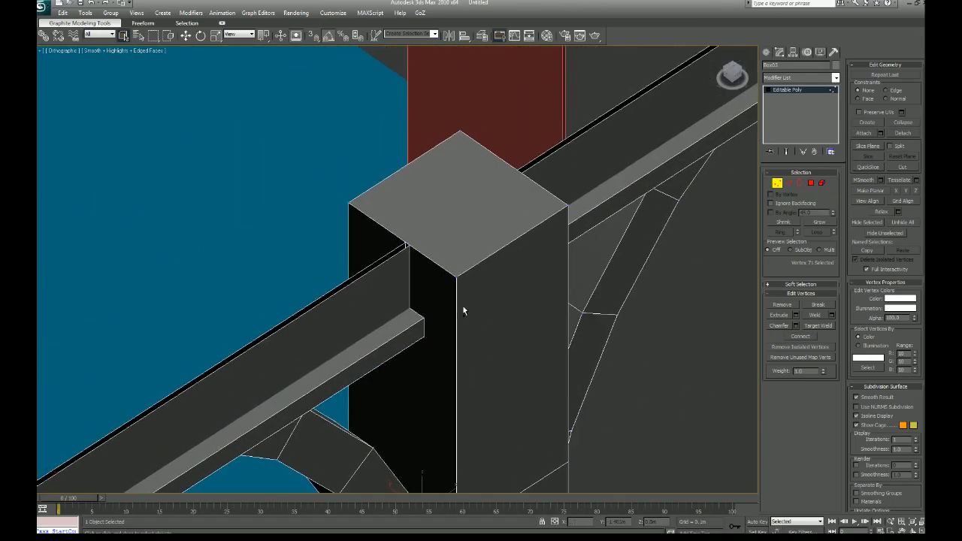
{"action": "left_click", "coordinate": [455, 278], "text": "ctrl"}
{"action": "left_click", "coordinate": [800, 337]}
- Connect the far top corner vertex on the same side of the post to the support cutout's other upper corner vertex
{"action": "left_click", "coordinate": [349, 201]}
{"action": "middle_click_drag", "start_coordinate": [350, 201], "coordinate": [397, 402], "text": "alt"}
{"action": "left_click", "coordinate": [396, 375], "text": "ctrl"}
{"action": "left_click", "coordinate": [799, 337]}
- On the opposite side of the post, connect the curved support's upper junction vertex to the near top corner vertex
{"action": "mouse_move", "coordinate": [665, 402]}
{"action": "middle_mouse_down"}
{"action": "mouse_move", "coordinate": [521, 394]}
{"action": "mouse_move", "coordinate": [494, 364]}
{"action": "mouse_move", "coordinate": [501, 354]}
{"action": "mouse_move", "coordinate": [505, 365]}
{"action": "middle_mouse_up"}
{"action": "scroll", "coordinate": [655, 399], "scroll_direction": "down", "scroll_amount": 5}
{"action": "scroll", "coordinate": [505, 366], "scroll_direction": "up", "scroll_amount": 3}
{"action": "left_click", "coordinate": [423, 356]}
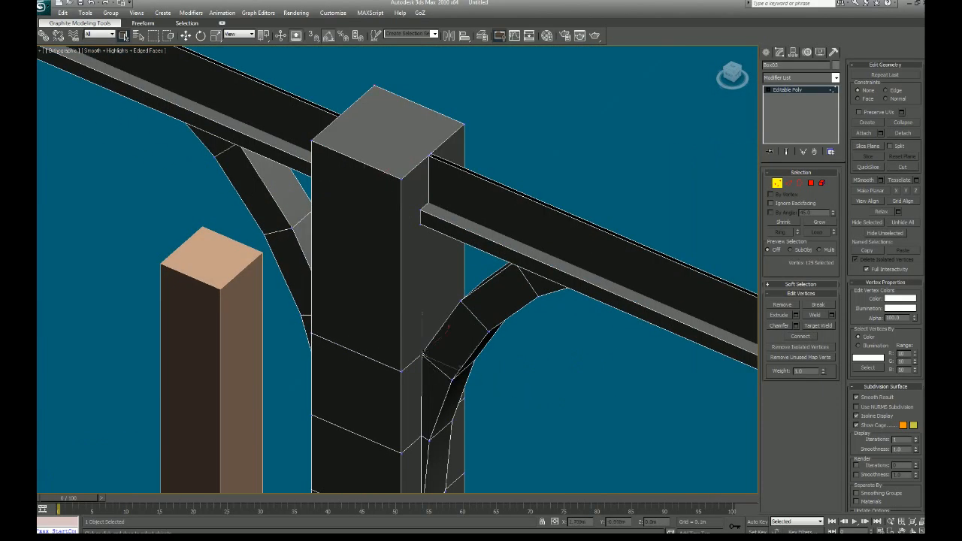
{"action": "left_click", "coordinate": [401, 179], "text": "ctrl"}
{"action": "left_click", "coordinate": [799, 336]}
- Connect the opposite support cutout's remaining upper corner vertex to the post's other top corner vertex on that side
{"action": "middle_click_drag", "start_coordinate": [646, 387], "coordinate": [604, 381], "text": "alt"}
{"action": "key", "text": "shift+z"}
{"action": "left_click", "coordinate": [460, 368]}
{"action": "left_click", "coordinate": [492, 226], "text": "ctrl"}
{"action": "left_click", "coordinate": [800, 336]}
- Finish vertex editing and examine the finished post assembly against the posts, railings and curved supports in the gazebo reference painting
{"action": "scroll", "coordinate": [614, 388], "scroll_direction": "down", "scroll_amount": 3}
{"action": "mouse_move", "coordinate": [684, 393]}
{"action": "middle_mouse_down"}
{"action": "mouse_move", "coordinate": [529, 390]}
{"action": "mouse_move", "coordinate": [541, 375]}
{"action": "mouse_move", "coordinate": [734, 372]}
{"action": "mouse_move", "coordinate": [539, 373]}
{"action": "mouse_move", "coordinate": [651, 373]}
{"action": "mouse_move", "coordinate": [705, 359]}
{"action": "middle_mouse_up"}
{"action": "scroll", "coordinate": [614, 391], "scroll_direction": "down", "scroll_amount": 3}
{"action": "scroll", "coordinate": [710, 374], "scroll_direction": "down", "scroll_amount": 3}
{"action": "scroll", "coordinate": [706, 359], "scroll_direction": "up", "scroll_amount": 5}
{"action": "scroll", "coordinate": [706, 358], "scroll_direction": "down", "scroll_amount": 5}
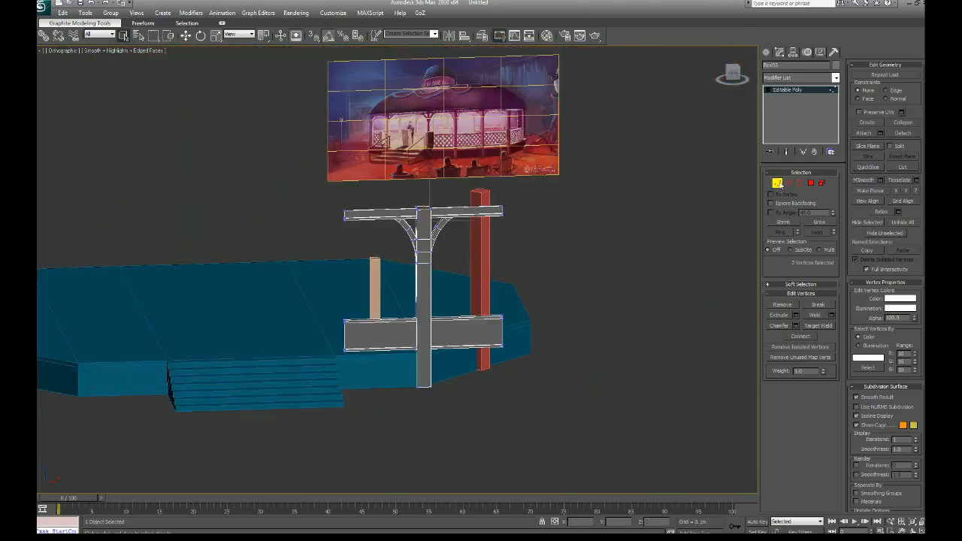
{"action": "key", "text": "1"}
{"action": "middle_click_drag", "start_coordinate": [584, 337], "coordinate": [531, 472]}
{"action": "scroll", "coordinate": [304, 370], "scroll_direction": "up", "scroll_amount": 4}
{"action": "middle_click_drag", "start_coordinate": [304, 370], "coordinate": [434, 378]}
{"action": "scroll", "coordinate": [434, 378], "scroll_direction": "up", "scroll_amount": 2}
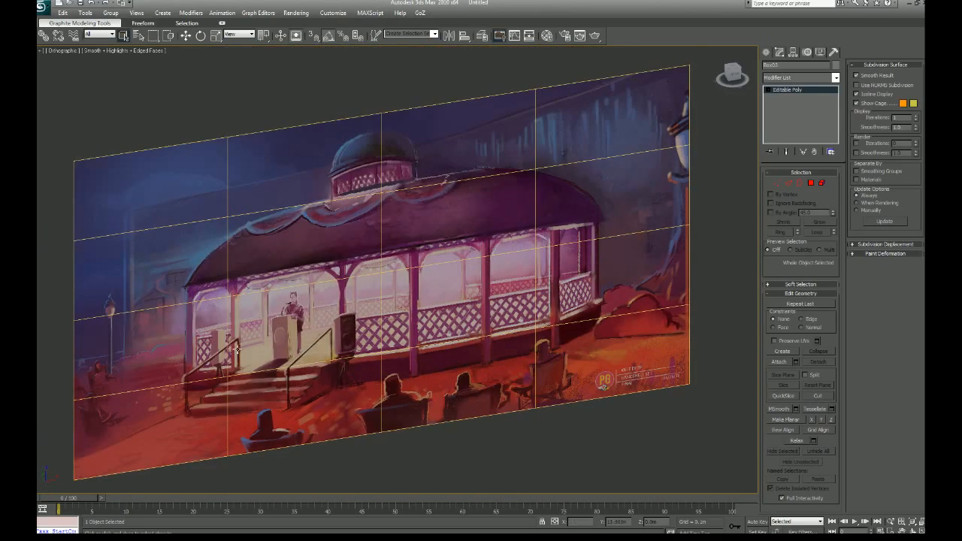